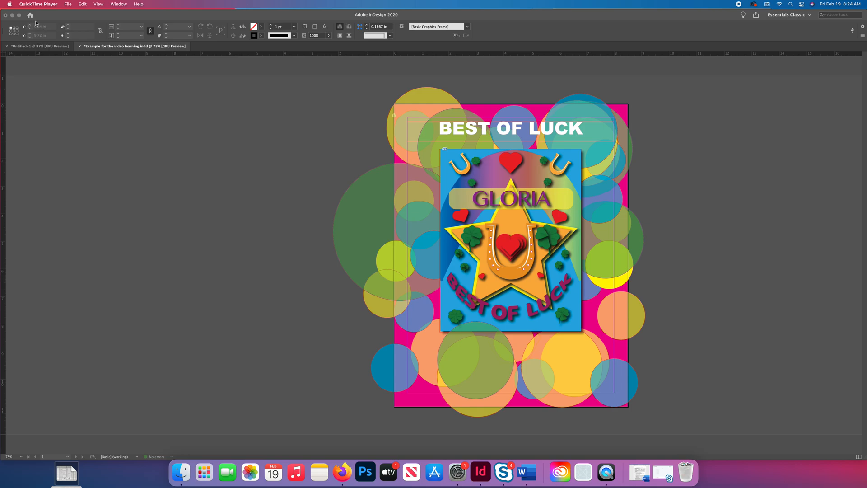
click(50, 16)
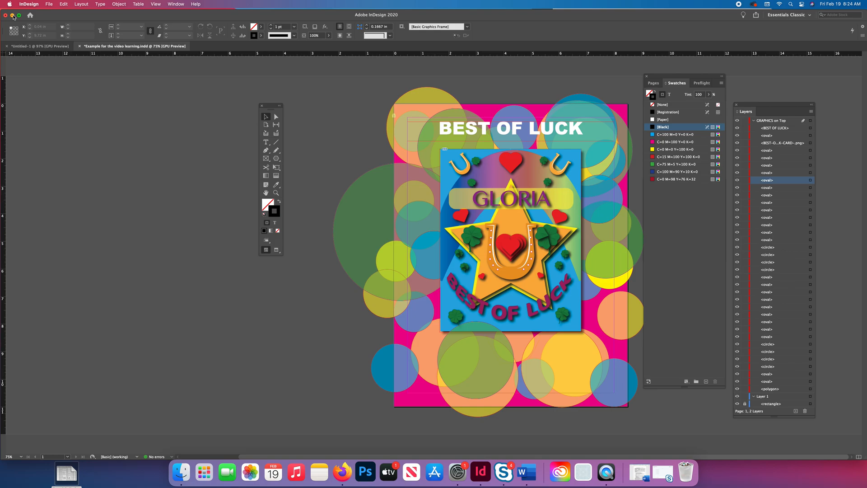
double_click(64, 16)
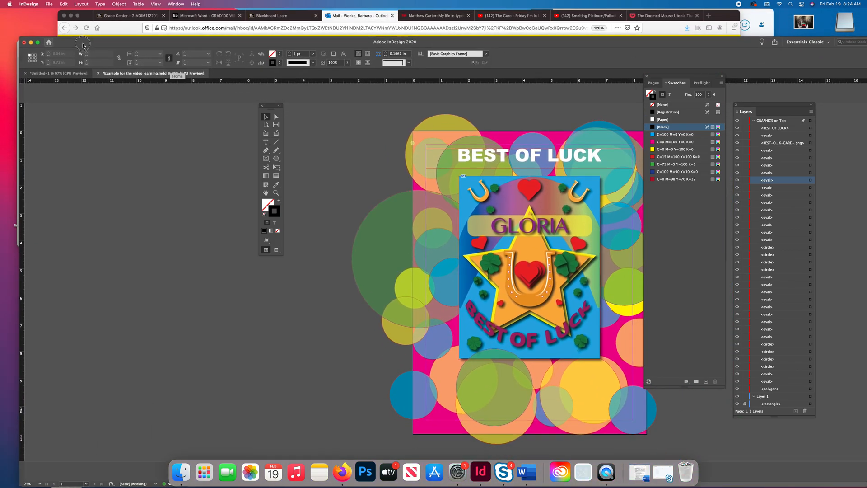
drag(131, 44, 125, 35)
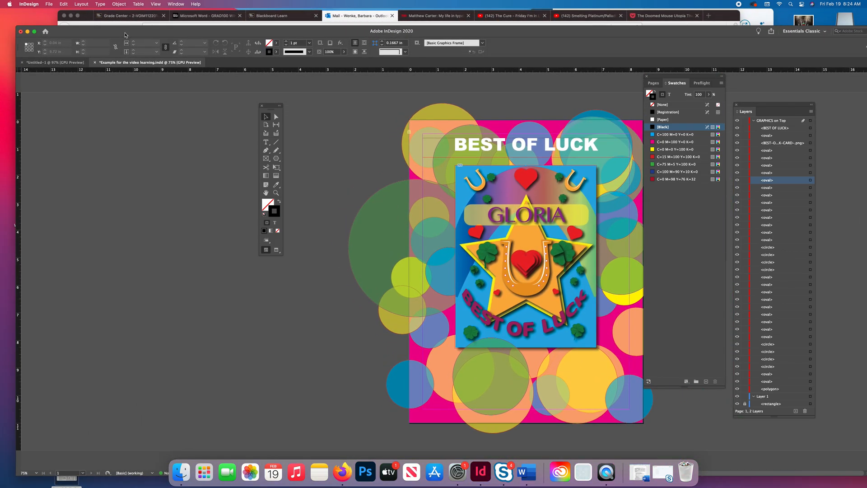
click(35, 32)
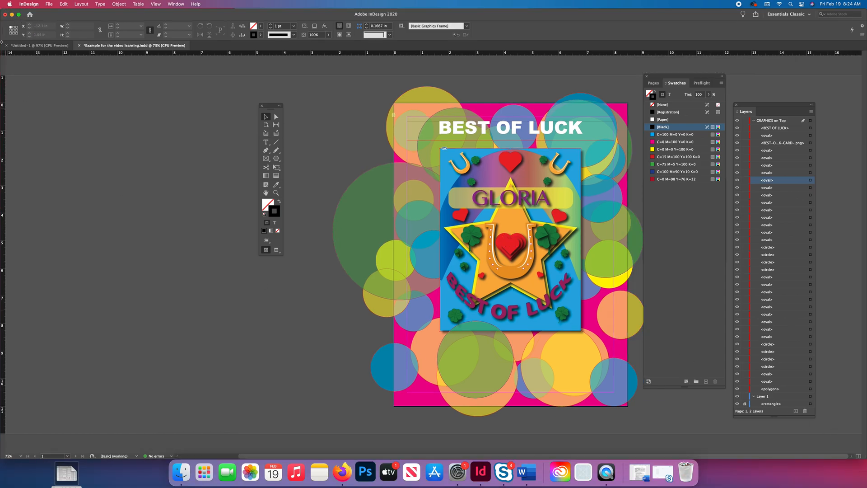
- Start a new print document from the Letter preset and set its units to inches
click(50, 4)
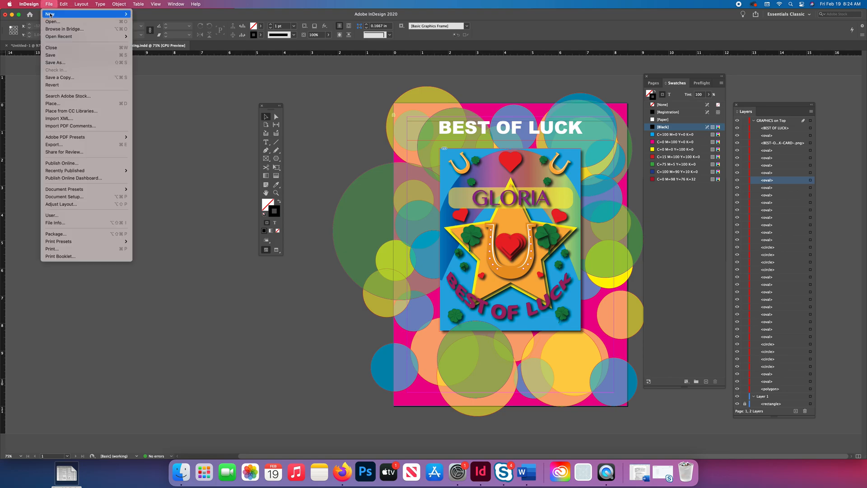
click(138, 18)
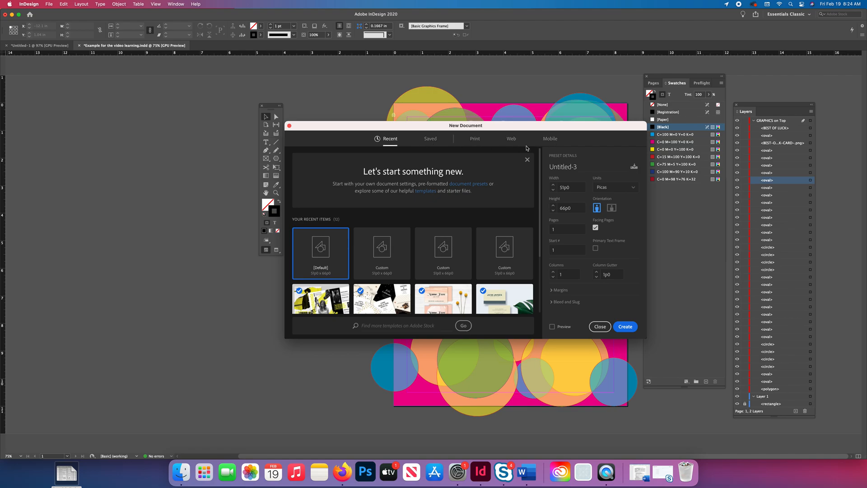
click(475, 140)
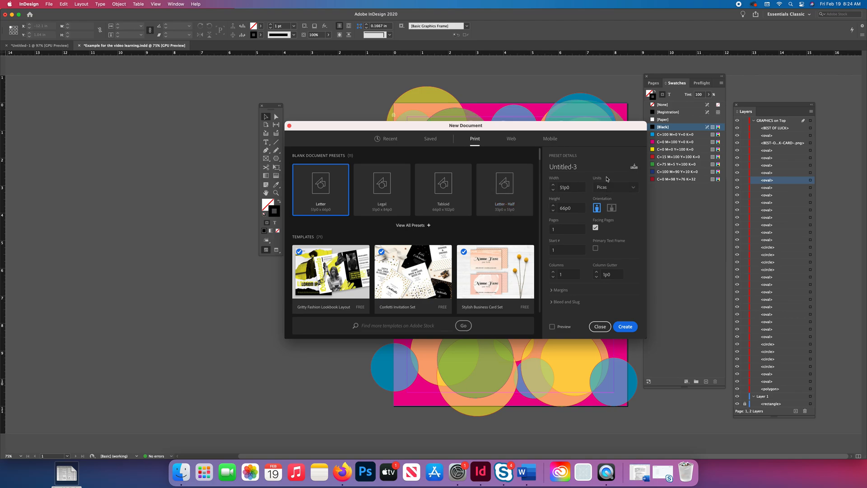
click(635, 189)
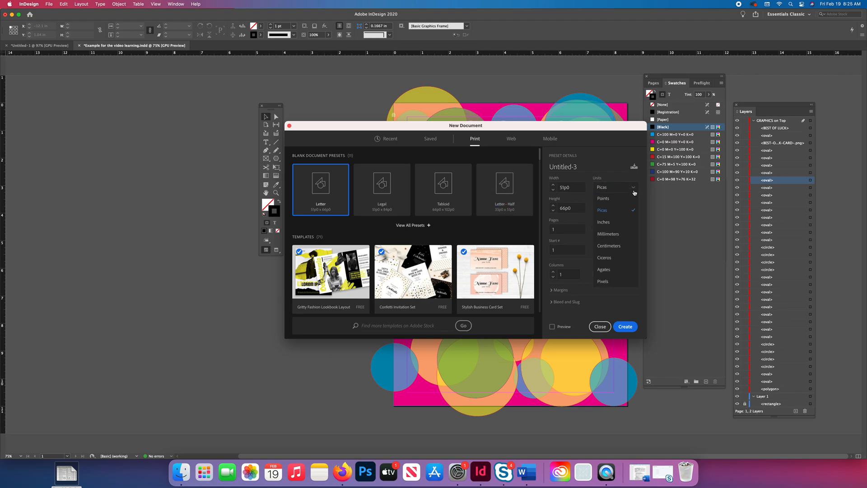
click(605, 222)
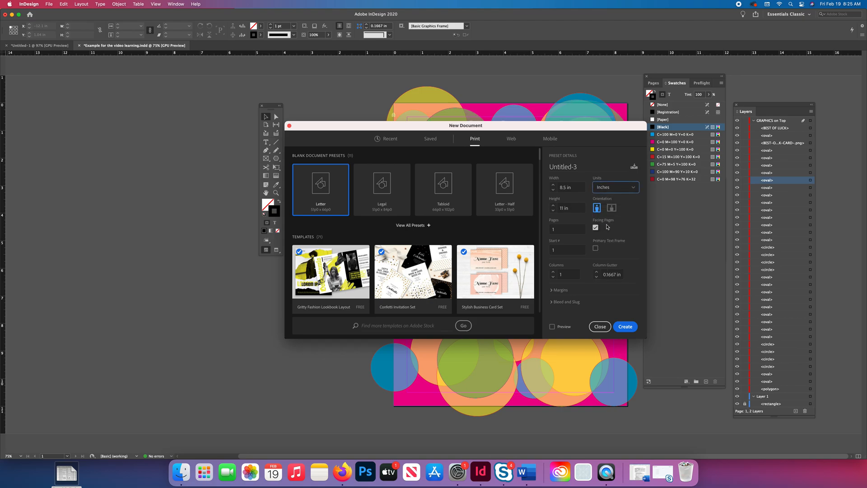
- Re-enter the new document's page width as 8.5 in
click(561, 188)
drag(561, 187, 573, 188)
key(BackSpace)
drag(574, 187, 557, 190)
text(8)
click(574, 198)
drag(576, 187, 548, 189)
text(8)
- Name the document "Printout for a Party Office Sign" and create it
click(579, 166)
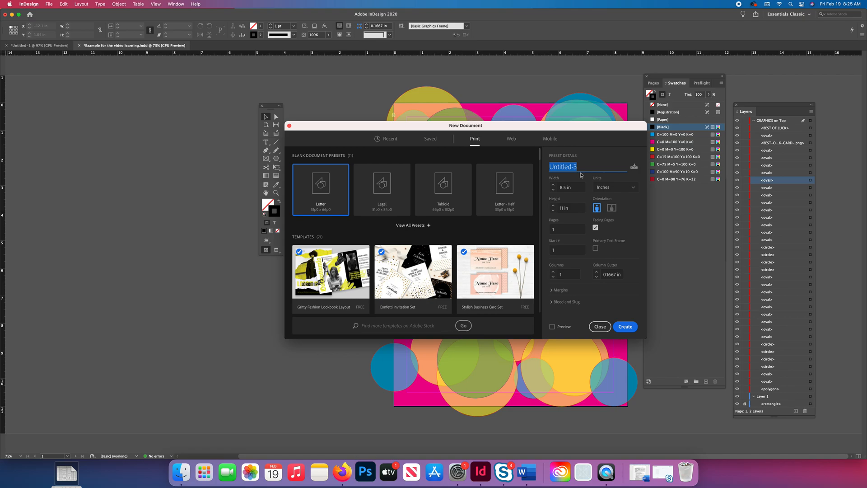
text(Printou)
text(t for )
text(a Pa)
text(rty)
text( Office )
text(Sign)
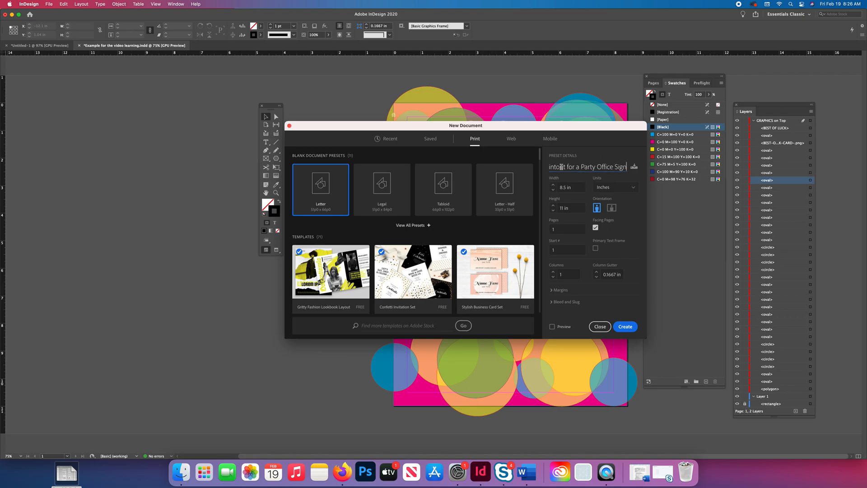
click(634, 327)
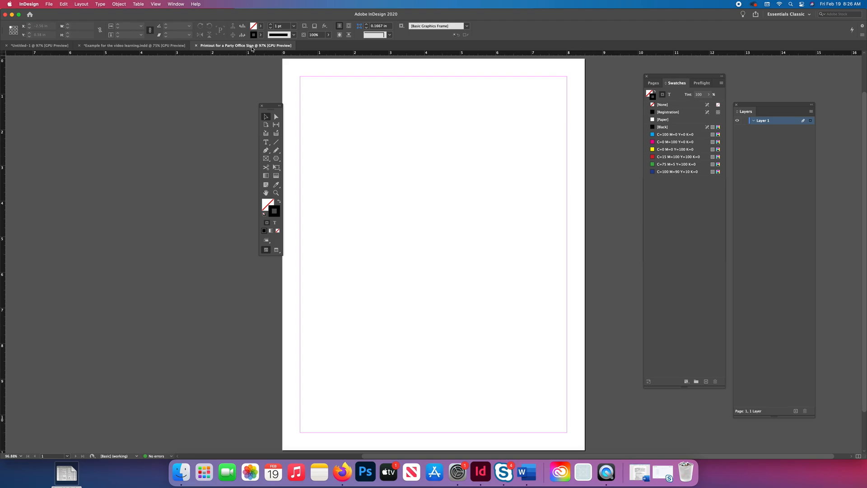
- Draw a text frame about 1.75 in tall from margin to margin at the page's upper margin and enter HELLO WORLD in it
click(324, 108)
drag(278, 111, 207, 123)
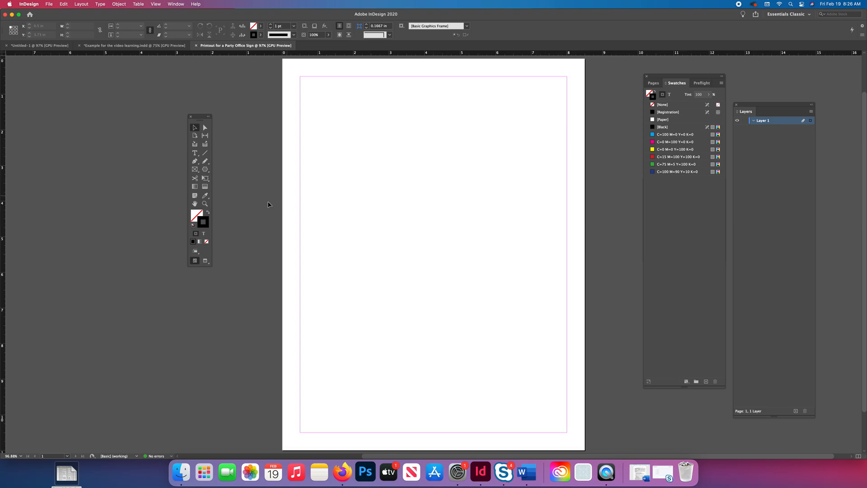
click(195, 153)
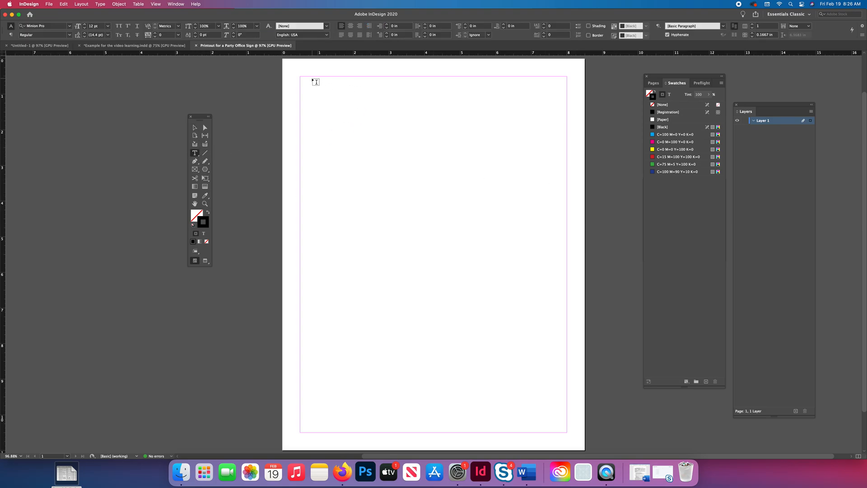
drag(300, 77, 568, 138)
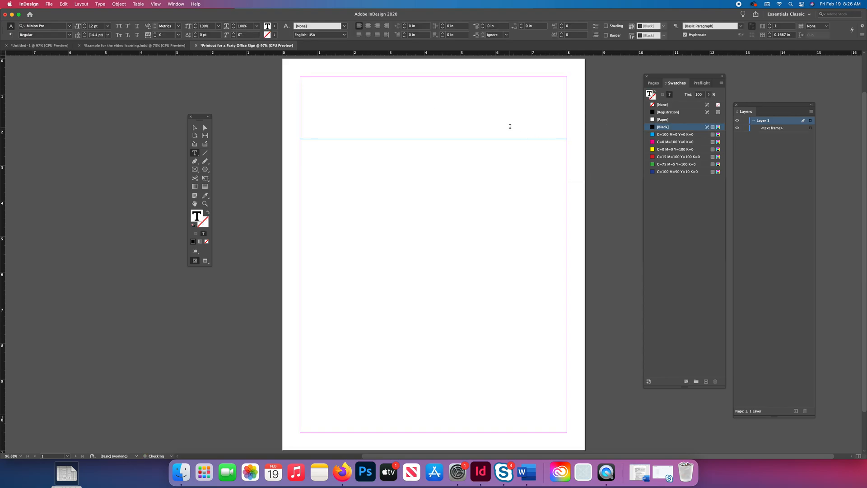
text(HELLO WORLD)
- Set the font of the HELLO WORLD text to Arial Black
drag(342, 79, 274, 76)
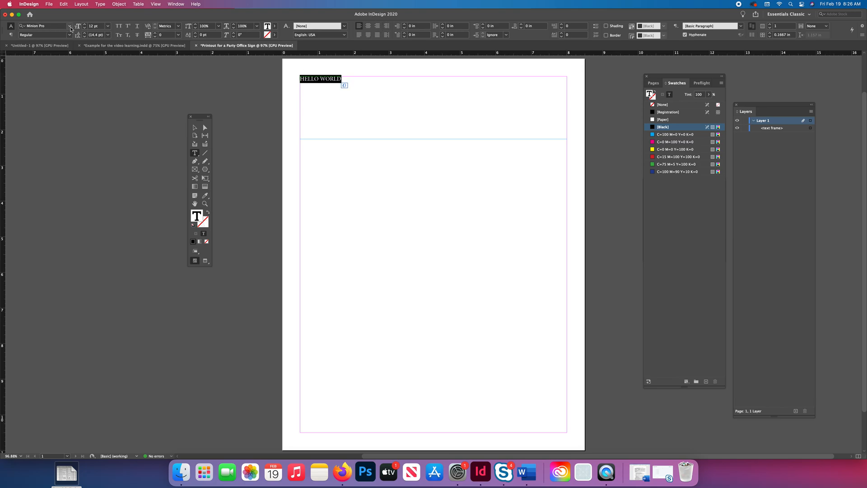
click(69, 26)
scroll(99, 180, up, 4)
scroll(72, 78, up, 15)
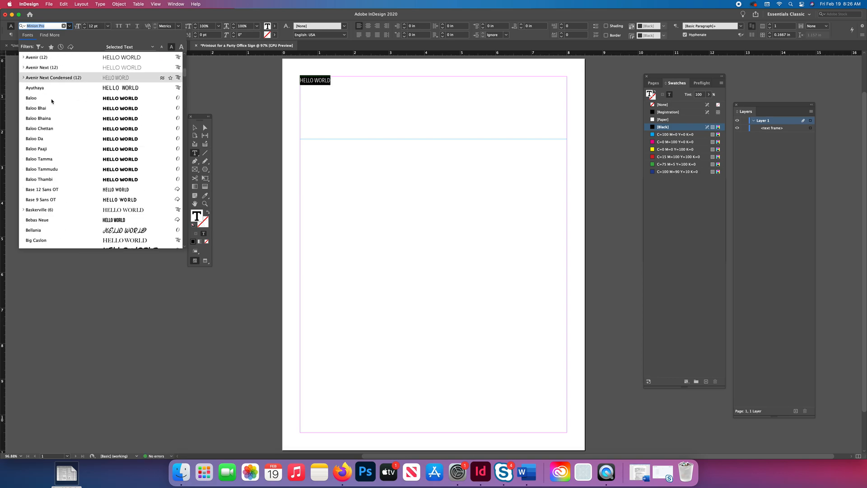
scroll(53, 101, up, 3)
scroll(53, 102, up, 3)
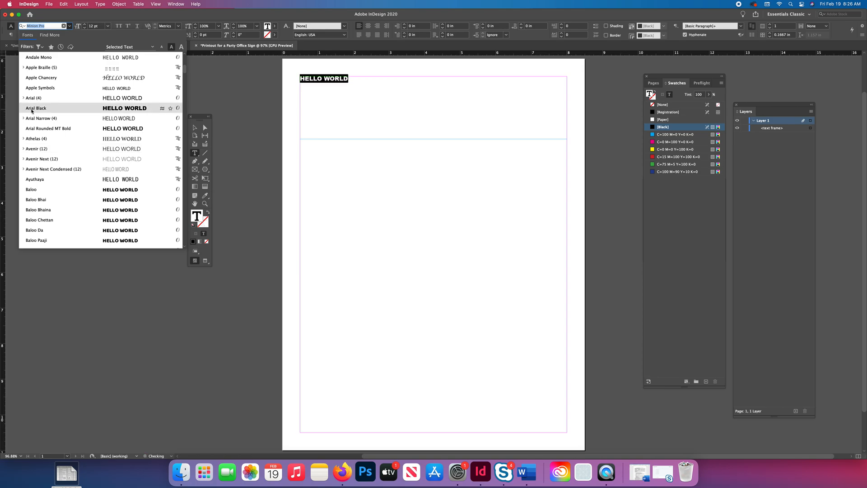
click(32, 109)
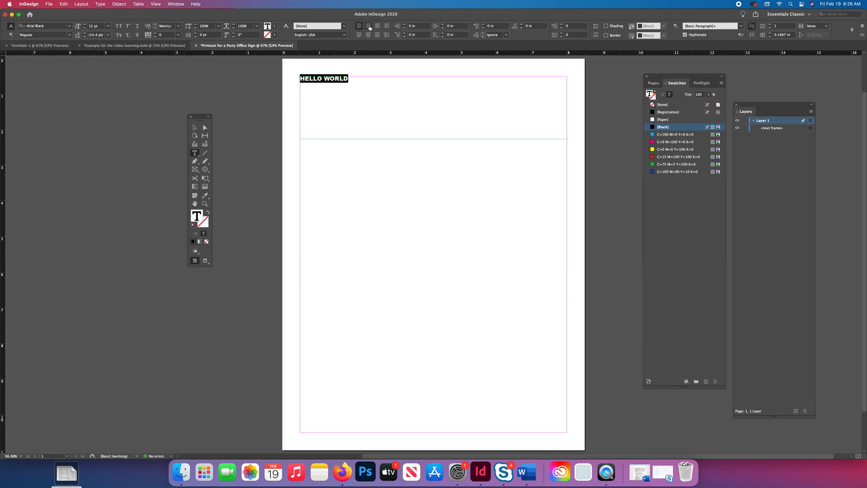
- Centre the HELLO WORLD text in its frame and enlarge it to 49 pt
click(369, 26)
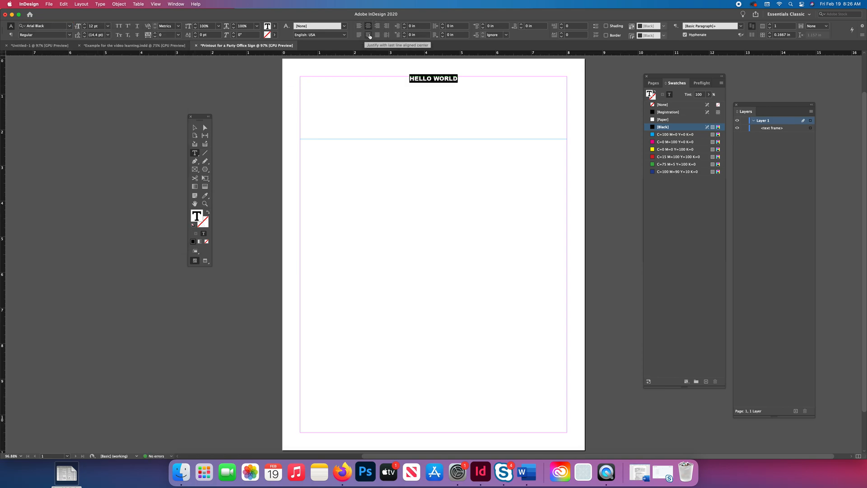
click(84, 24)
click(84, 24)
click(85, 26)
click(85, 26)
click(85, 26)
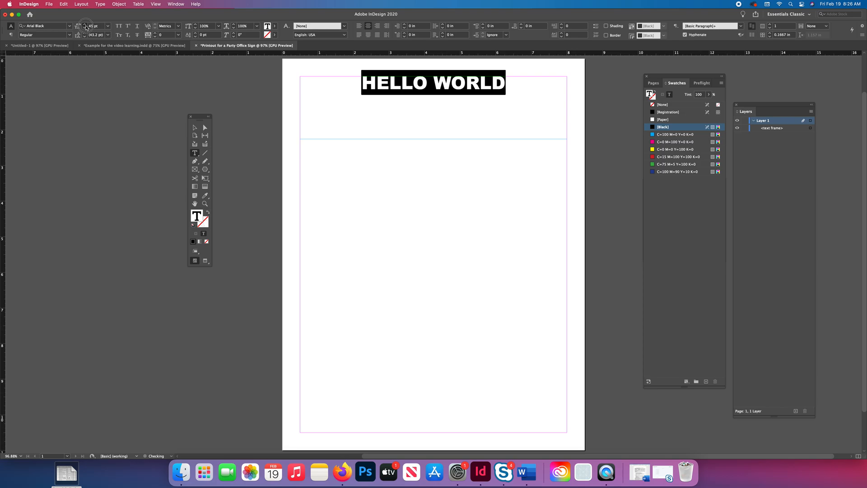
click(85, 26)
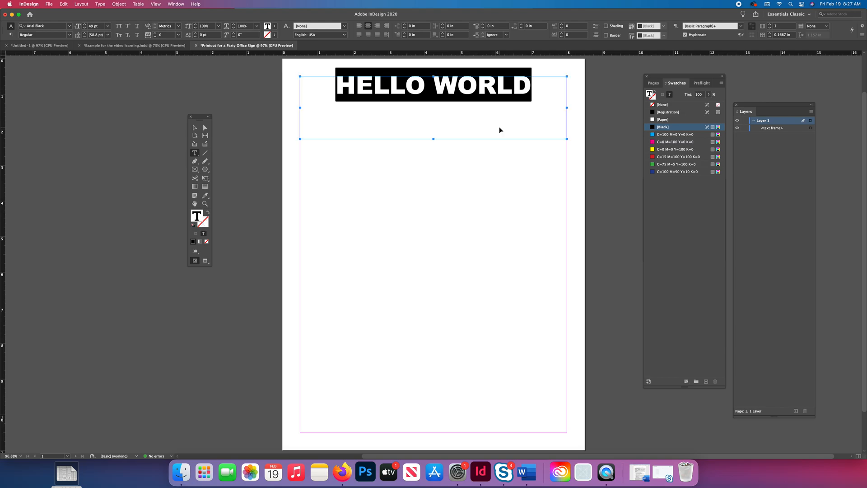
- Open the Character settings and change the HELLO WORLD heading to Impact at 66 pt
key(super+t)
drag(659, 186, 435, 200)
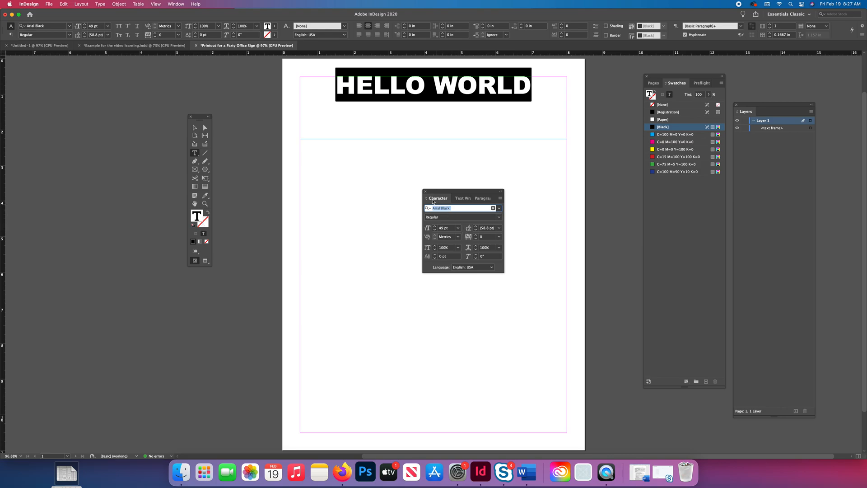
drag(438, 195, 354, 188)
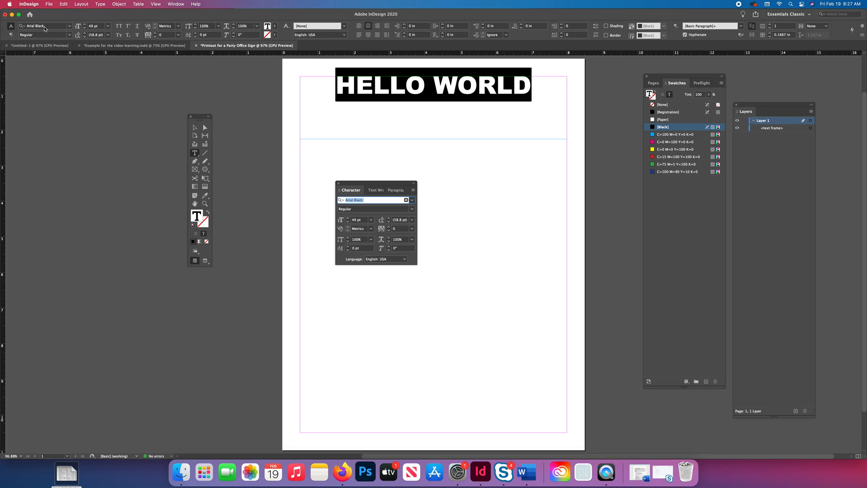
drag(370, 201, 338, 199)
text(I)
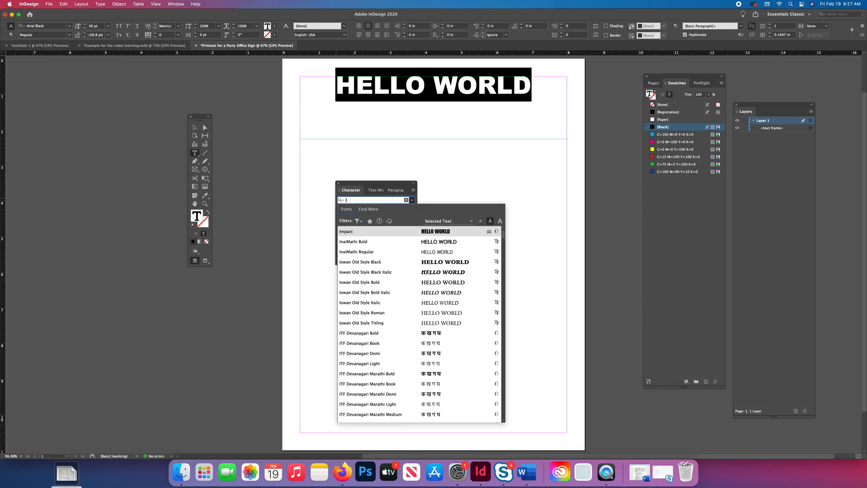
click(351, 233)
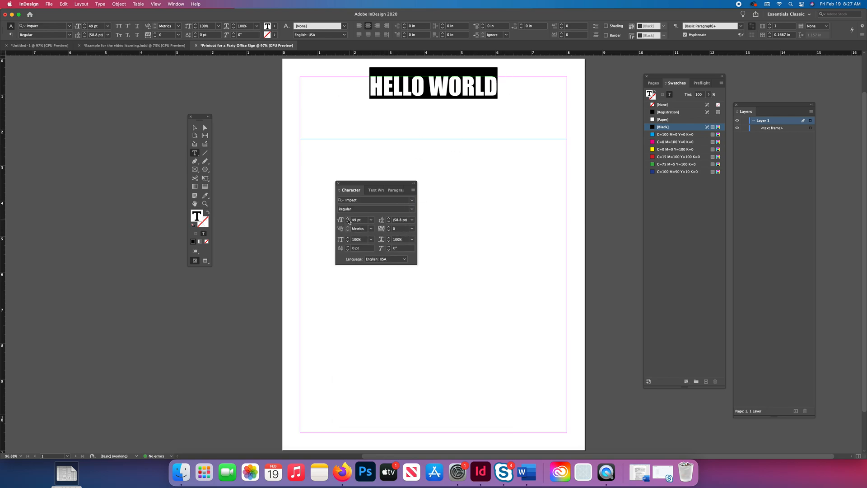
drag(348, 220, 348, 222)
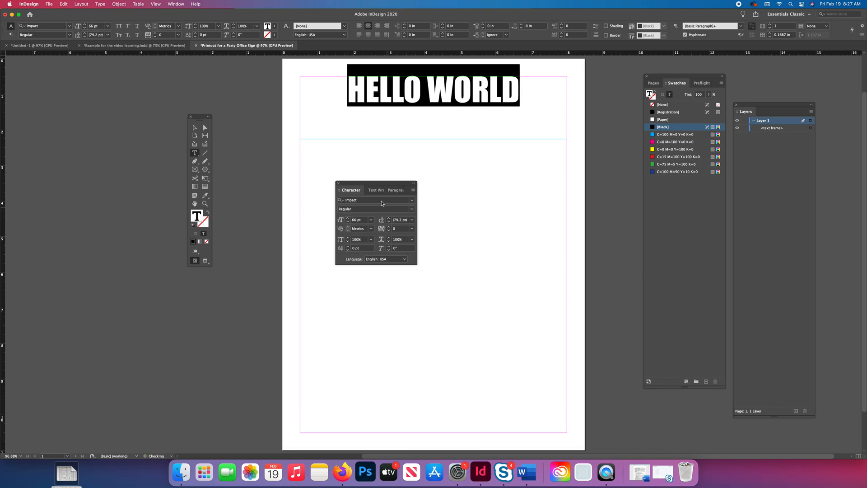
drag(360, 184, 616, 219)
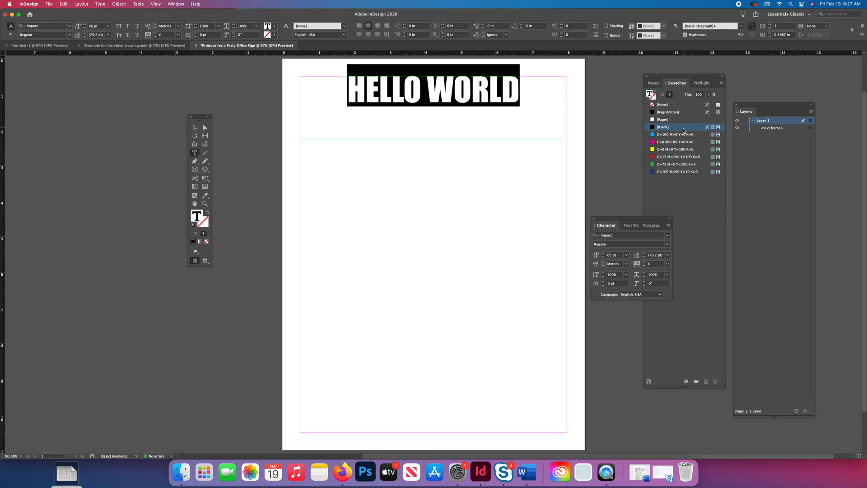
- Colour the HELLO WORLD heading with the red swatch C=15 M=100 Y=100 K=0
click(660, 159)
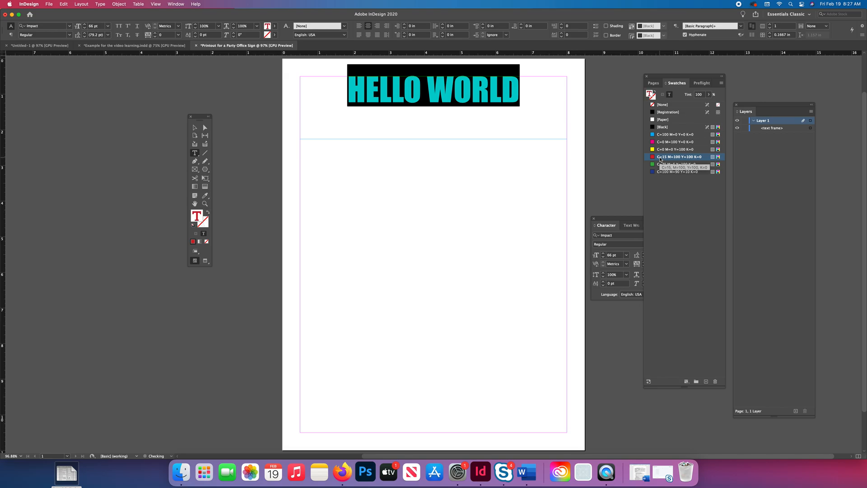
click(620, 176)
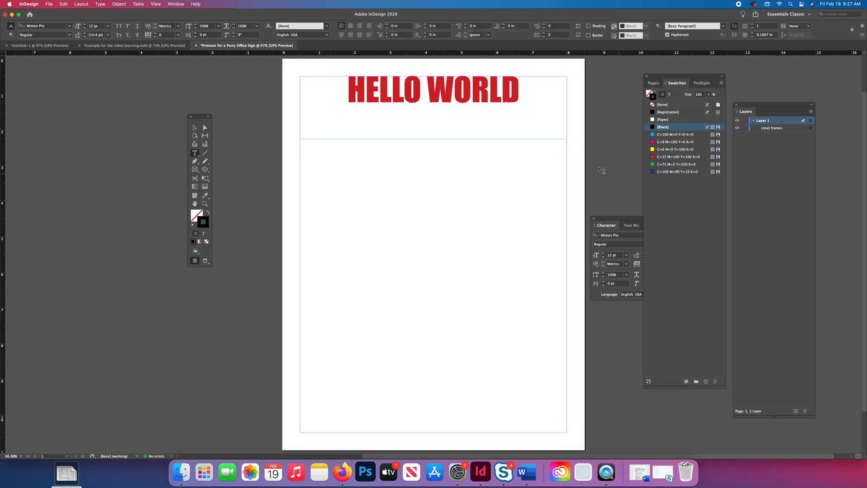
drag(517, 89, 333, 87)
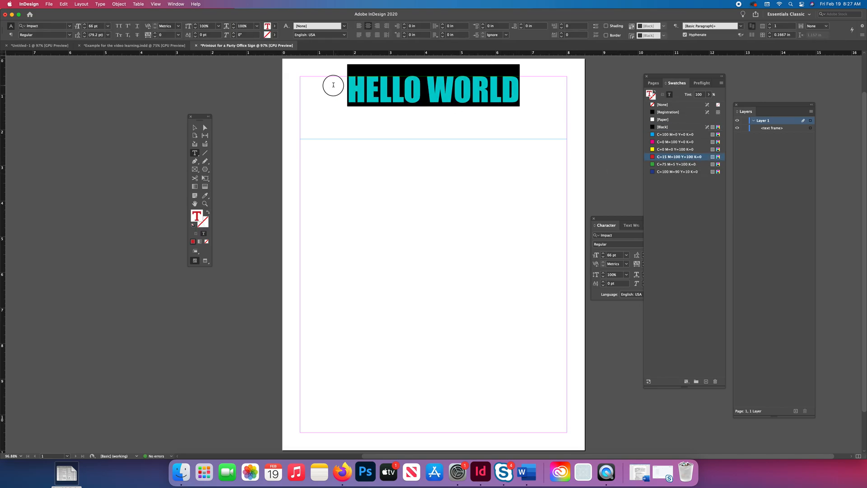
click(601, 125)
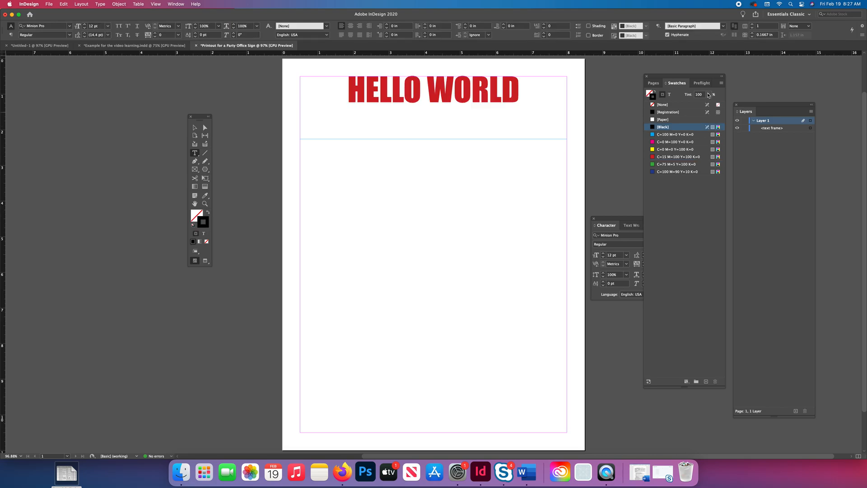
- Hide the Layers panel from the workspace
click(176, 4)
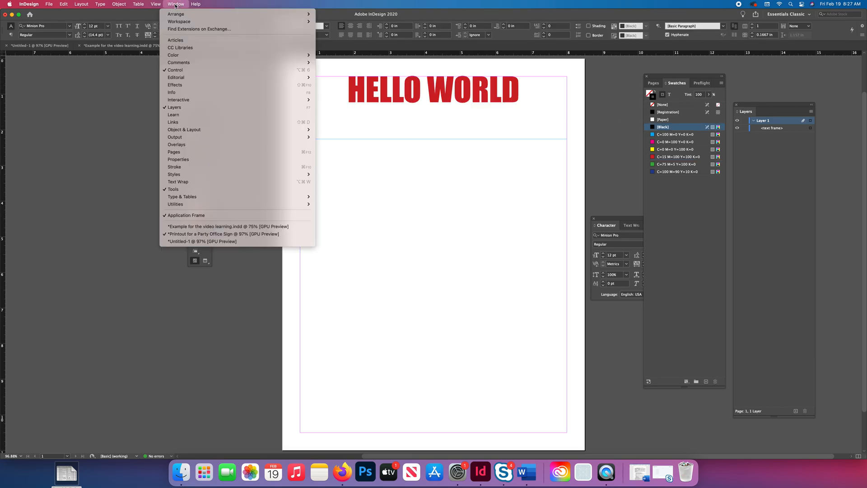
mouse_move(185, 54)
mouse_move(182, 199)
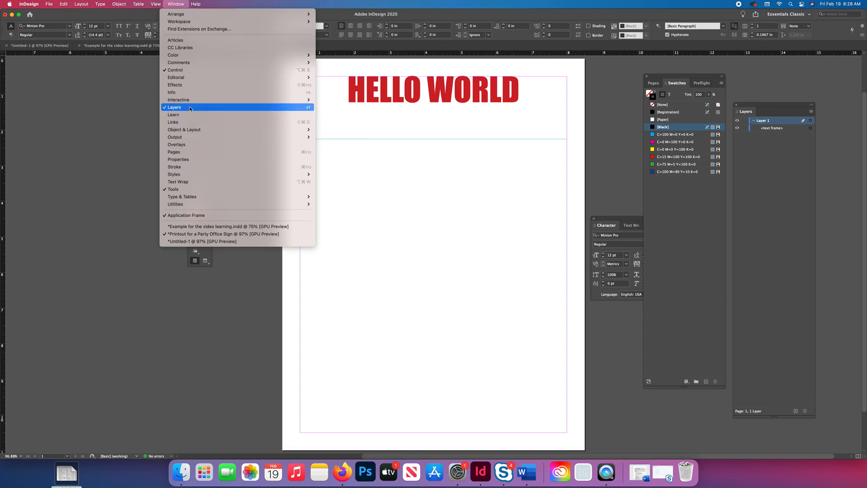
click(165, 109)
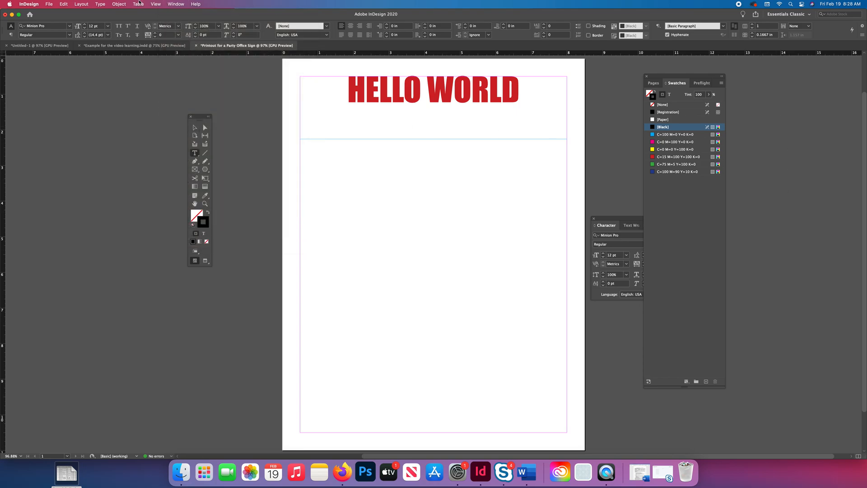
- Show the Layers panel and group it with the floating Pages, Swatches and Preflight panels
click(174, 6)
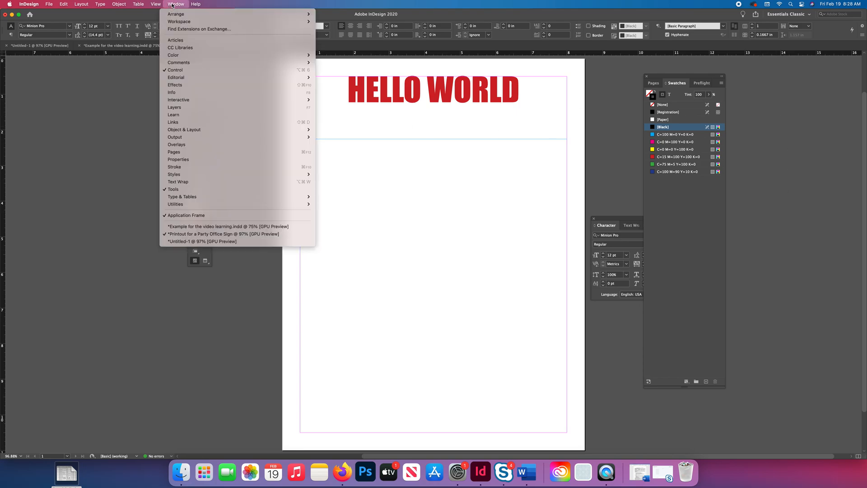
click(176, 109)
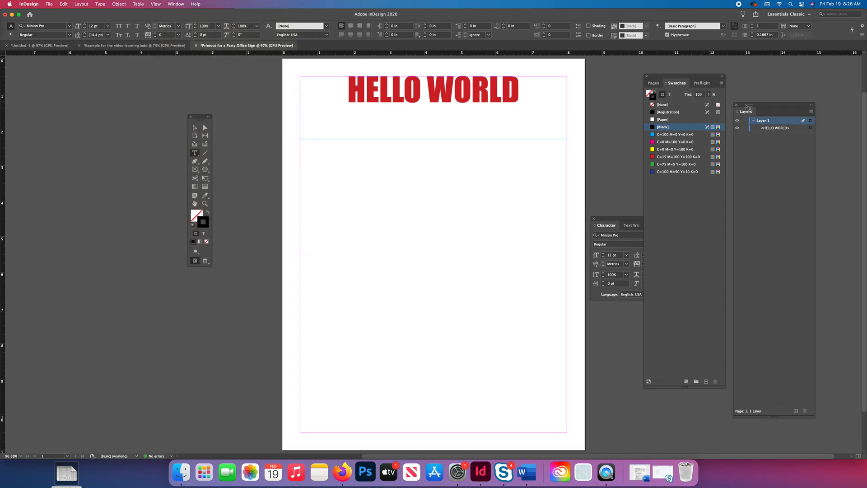
drag(747, 108, 768, 85)
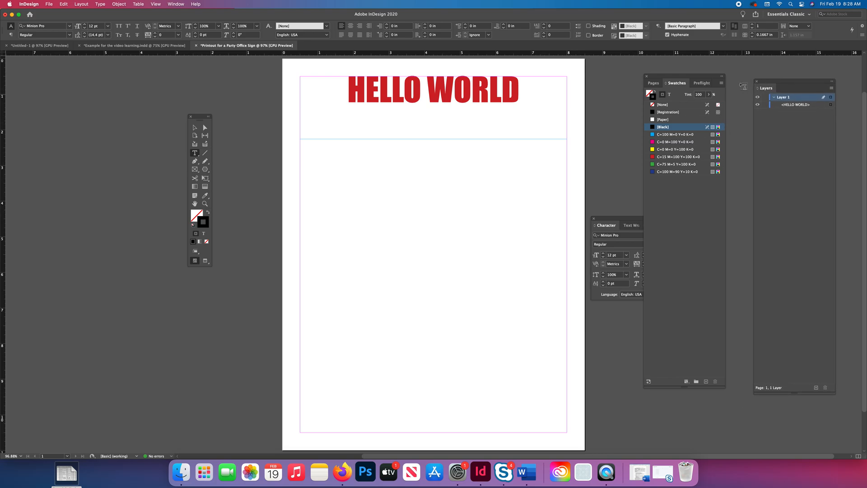
drag(772, 83, 764, 85)
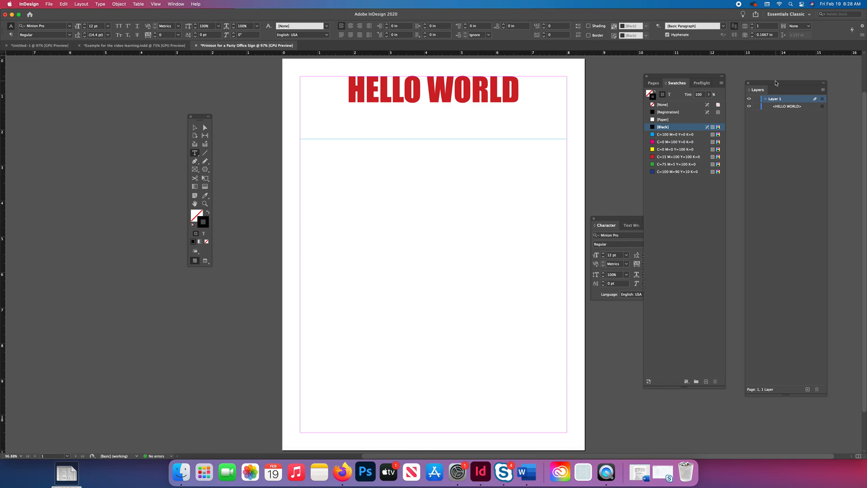
mouse_move(777, 83)
mouse_down()
mouse_move(716, 86)
mouse_move(790, 73)
mouse_up()
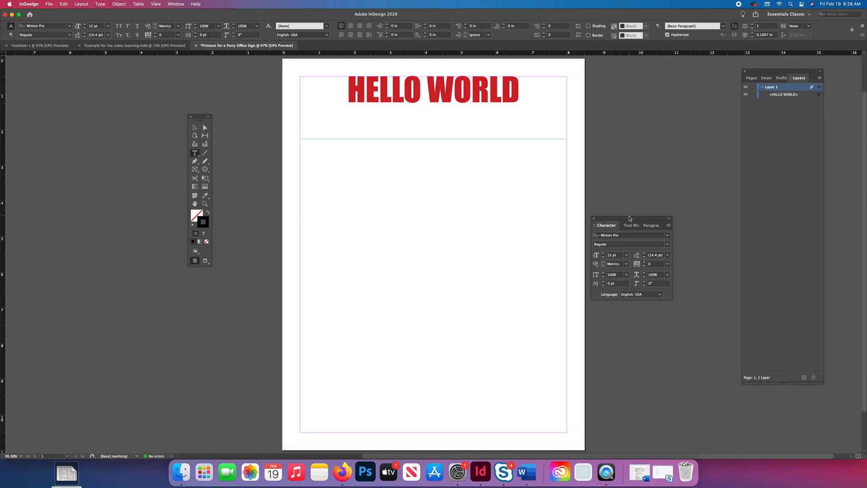
- Bring the Character panel group near Layers, pull Text Wrap out as its own panel, and try collapsing and expanding it
drag(628, 219, 722, 142)
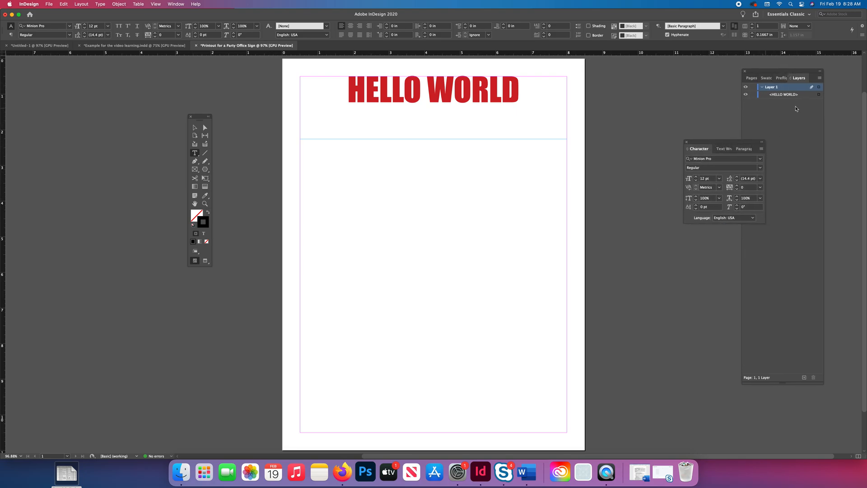
click(731, 150)
drag(725, 151, 506, 181)
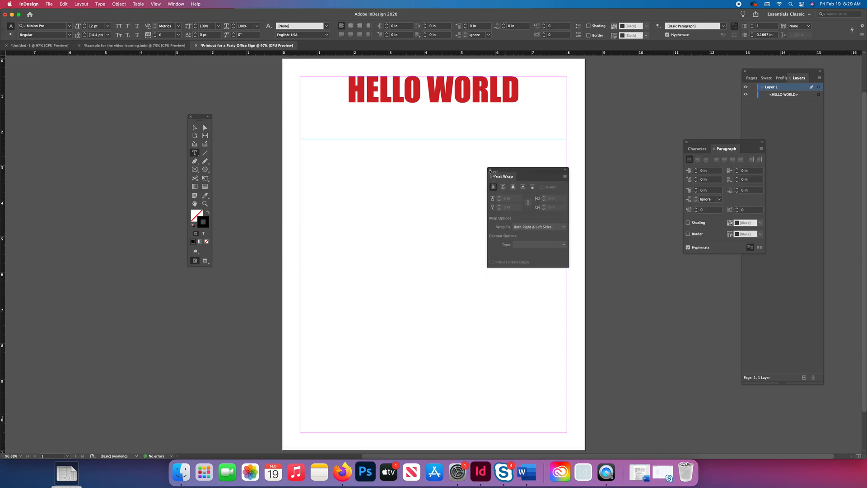
click(566, 171)
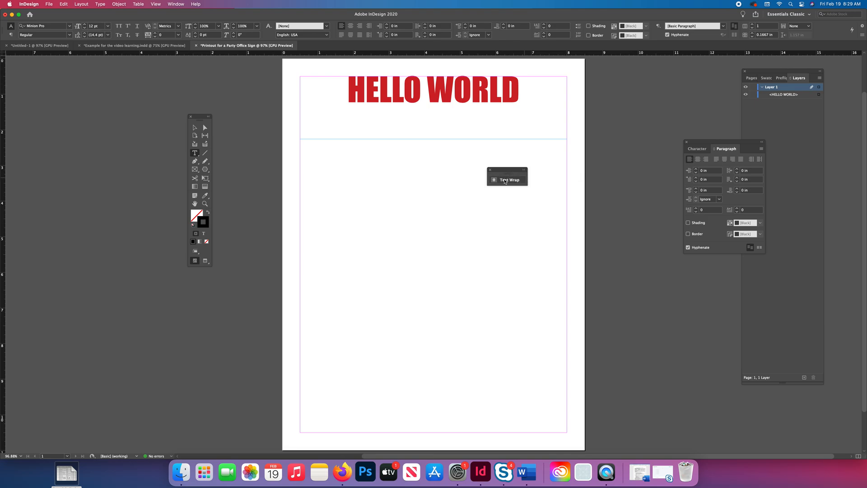
drag(505, 169, 473, 173)
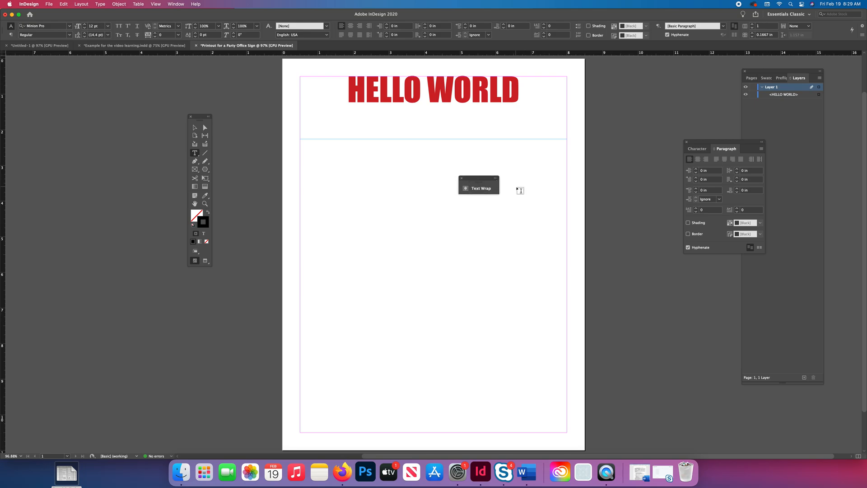
click(474, 190)
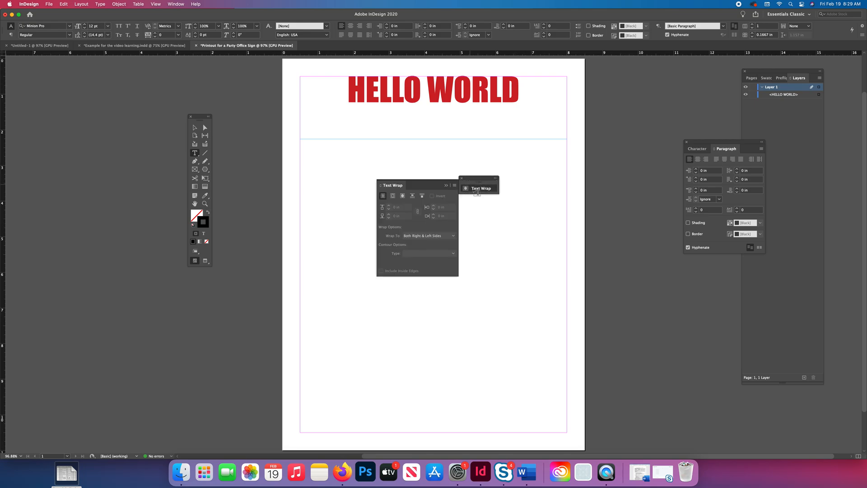
click(479, 186)
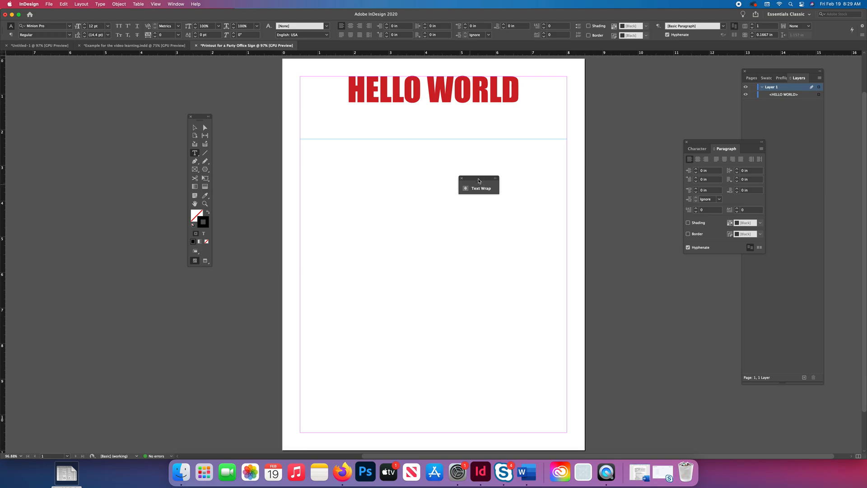
- Regroup Text Wrap with Character and Paragraph, and attach that group beside the Layers panel group
drag(479, 180, 754, 151)
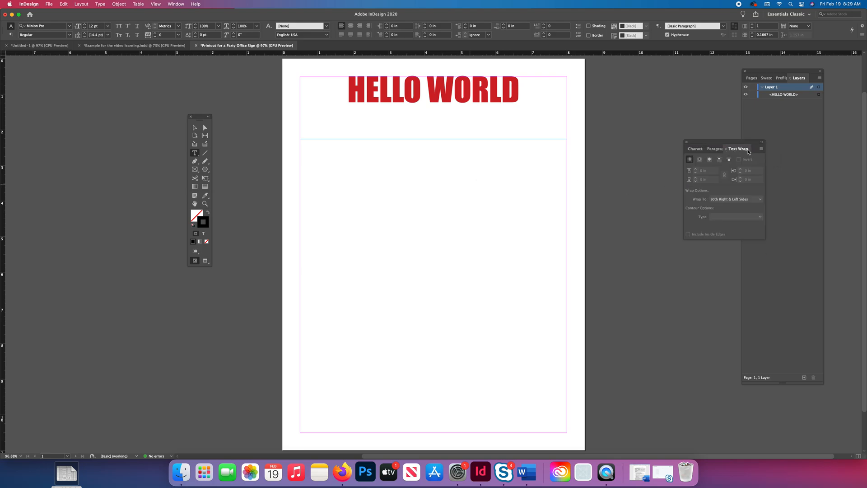
click(695, 149)
drag(729, 144, 743, 113)
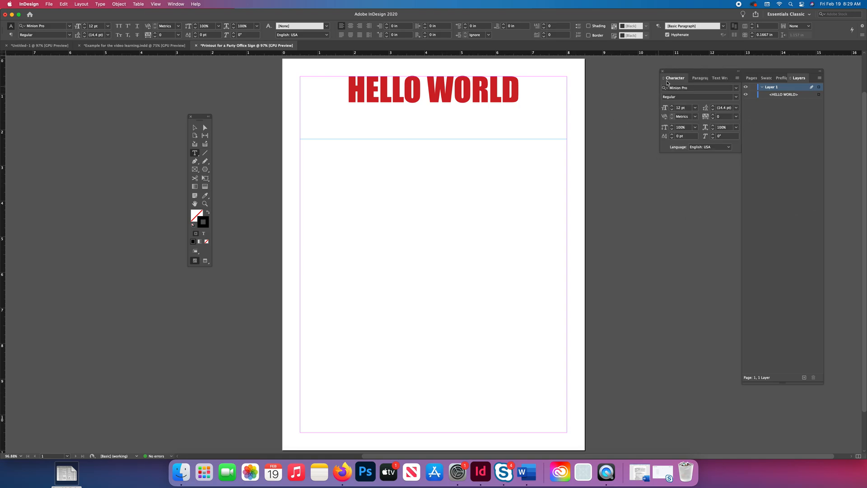
- Separate Character, Text Wrap and Paragraph into individual floating panels, and shorten the Layers panel group
drag(713, 74, 759, 156)
drag(690, 77, 798, 161)
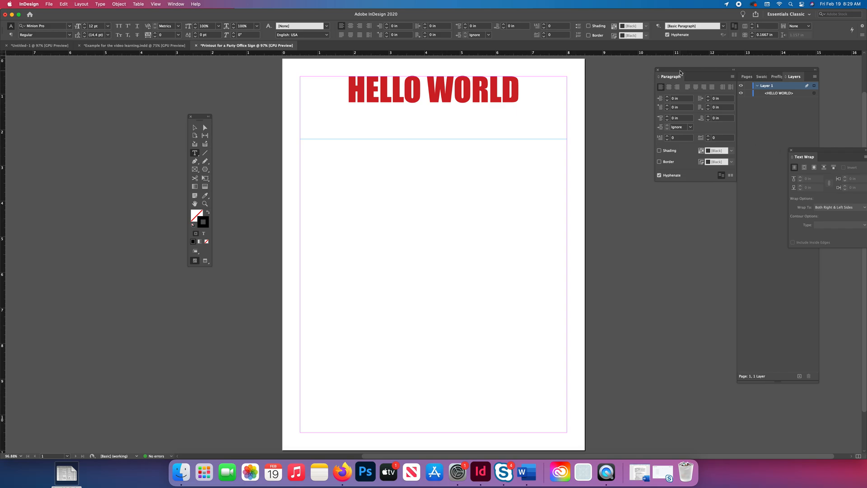
drag(681, 72, 794, 139)
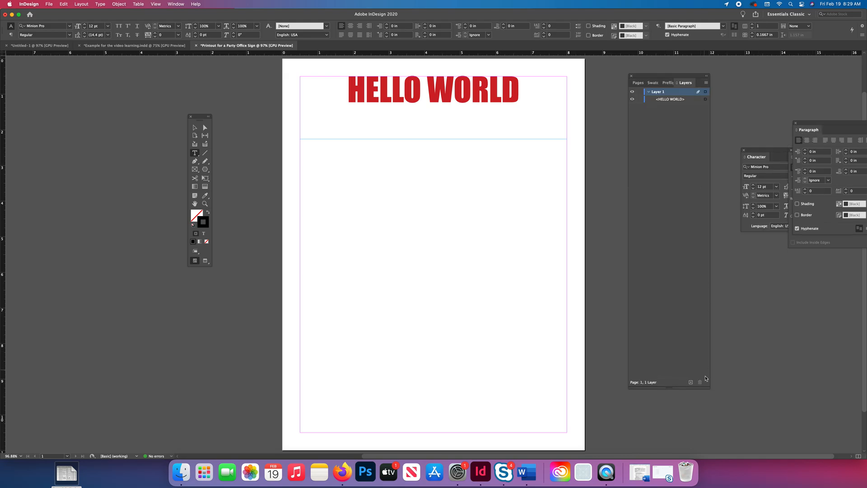
drag(708, 387, 709, 237)
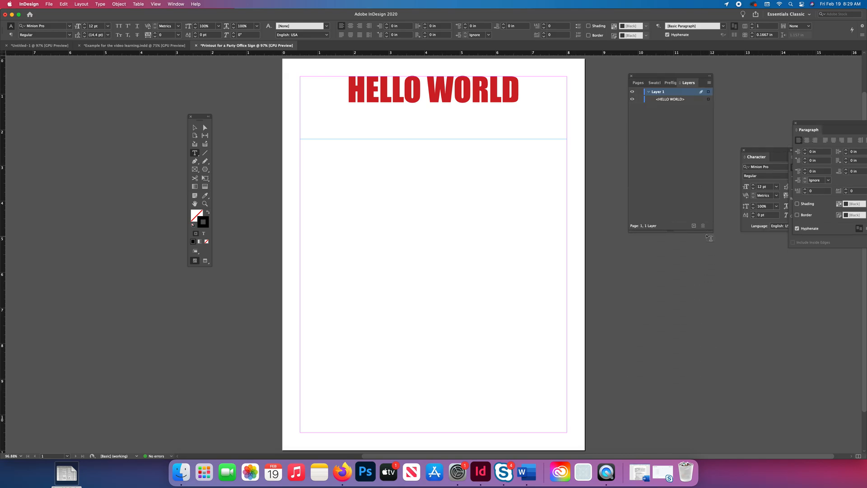
- Draw a rectangular frame about 6.48 by 6.4 in below the heading and place BEST-OF-LUCK-CARD-.png in it
click(195, 170)
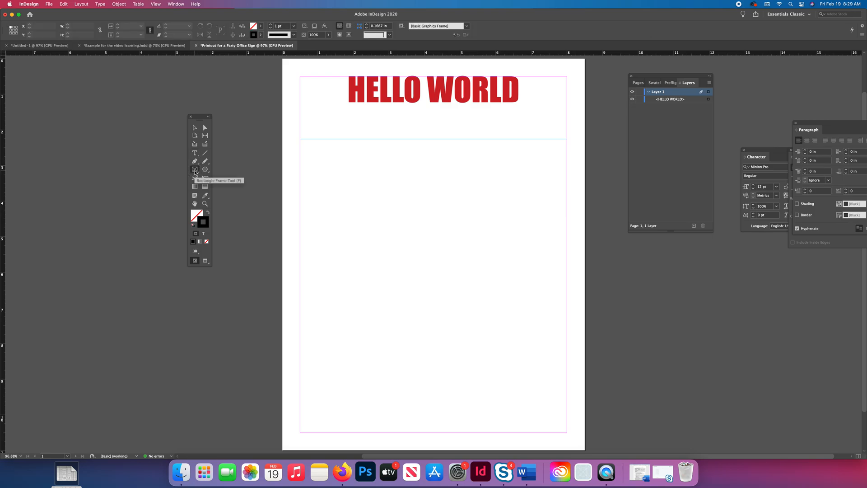
drag(323, 171, 554, 399)
click(50, 5)
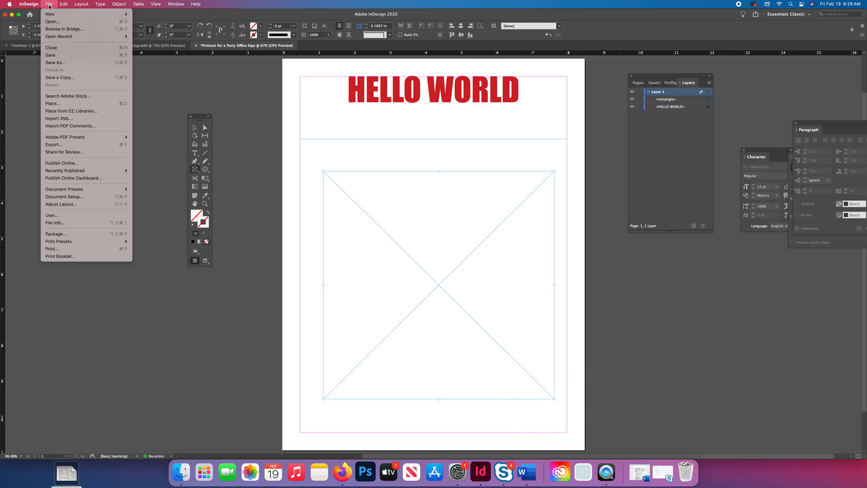
click(62, 103)
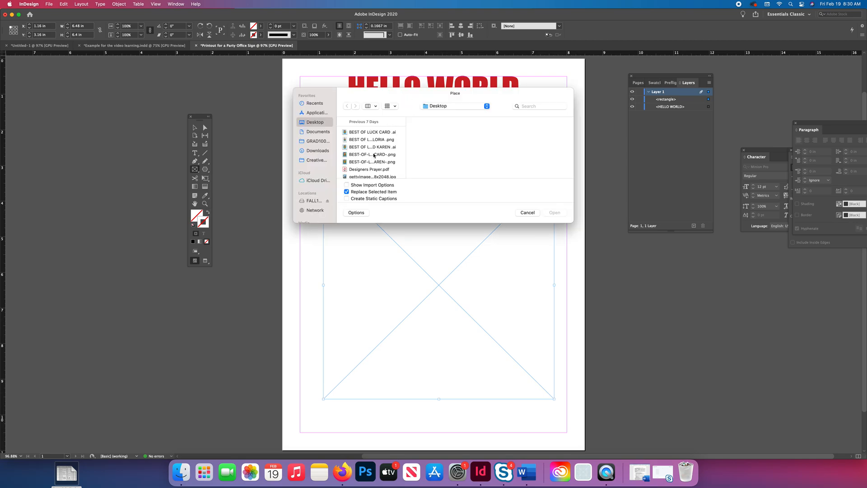
click(384, 157)
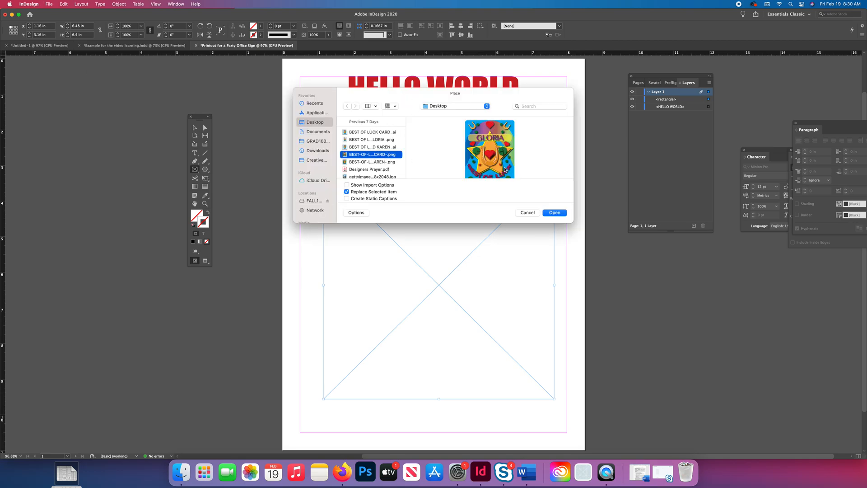
click(555, 213)
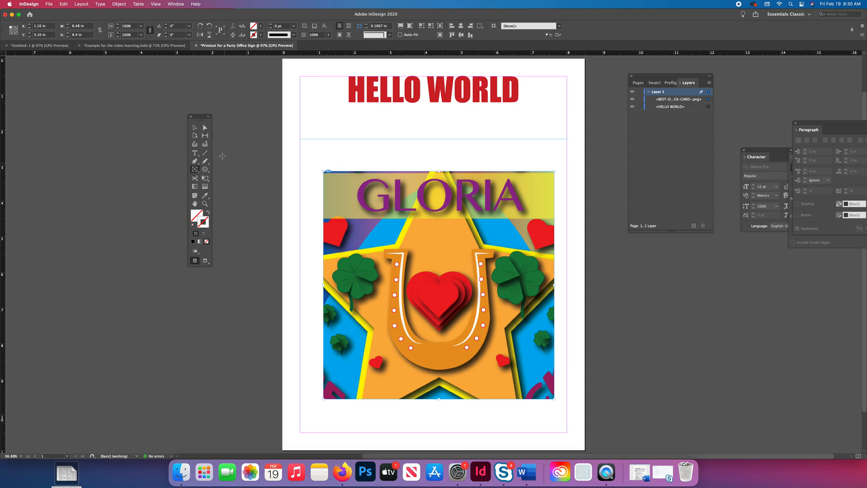
- Apply Fill Frame Proportionally to the placed card image and lower the frame's top edge to about 6.13 in height
click(195, 128)
right_click(440, 293)
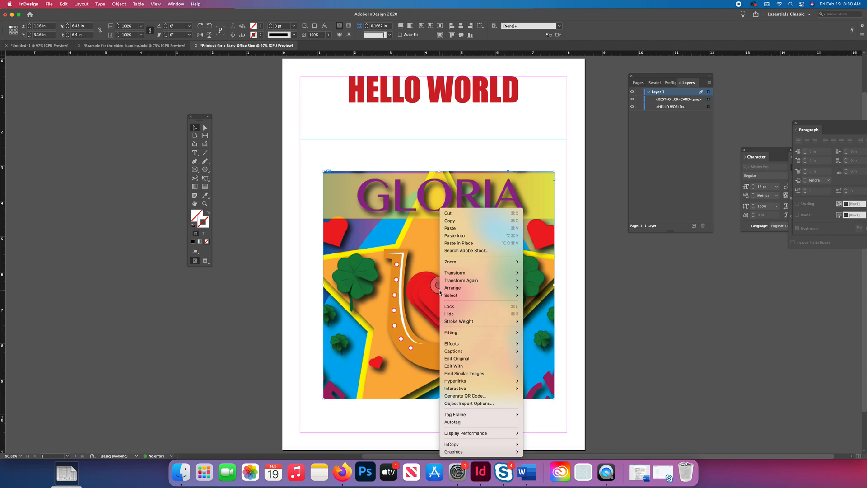
mouse_move(467, 332)
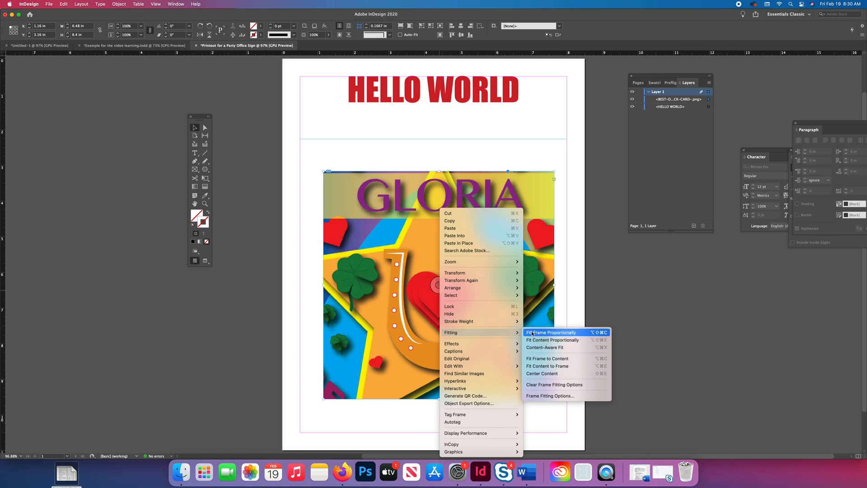
click(532, 334)
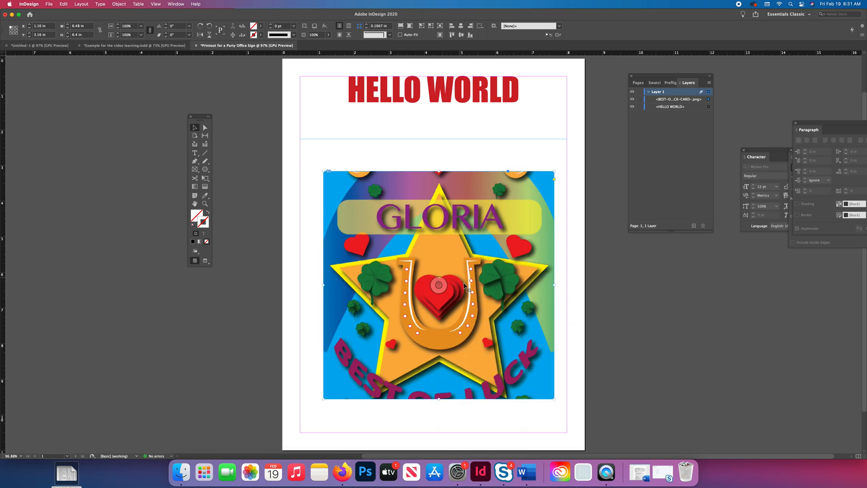
drag(441, 170, 450, 186)
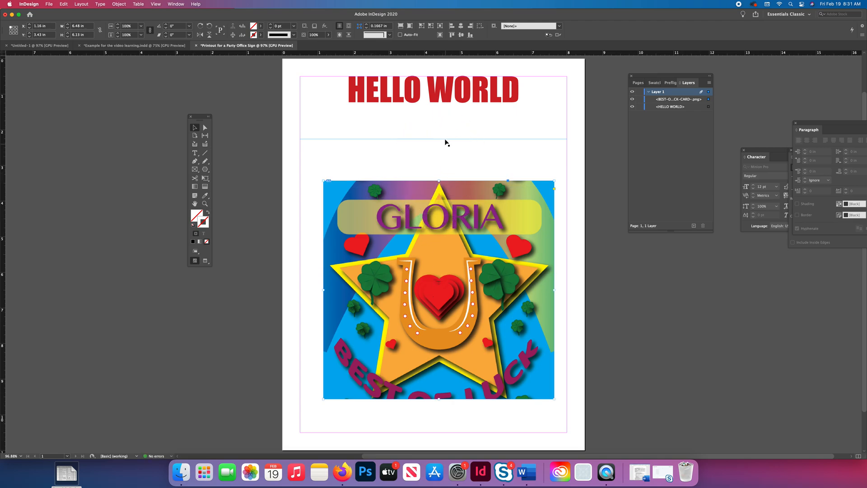
- Apply Fit Content Proportionally to the card image and bring both frame sides in to about 4.87 in width
right_click(441, 293)
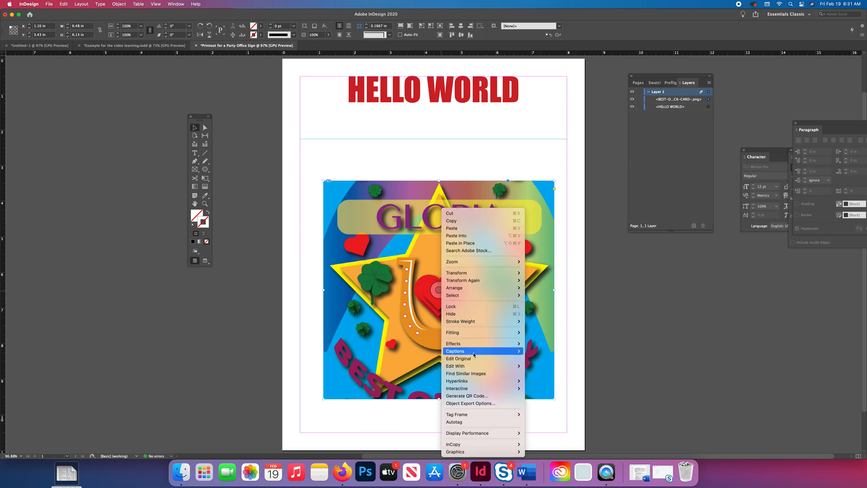
mouse_move(474, 347)
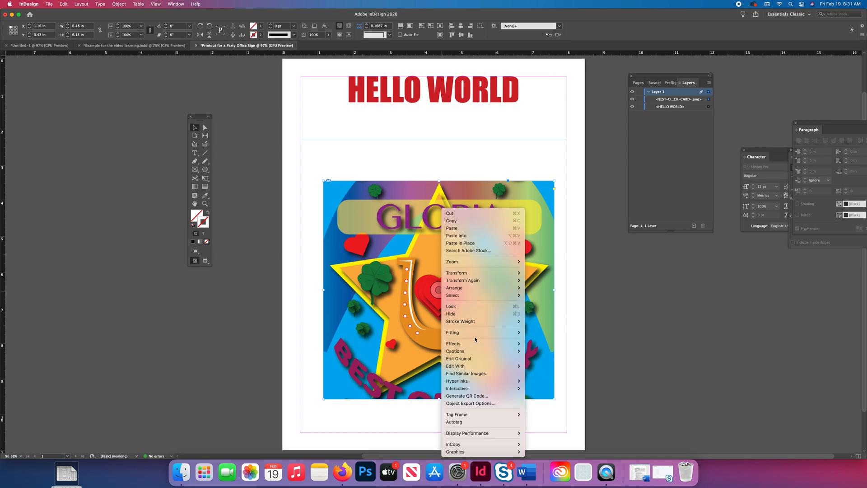
mouse_move(479, 332)
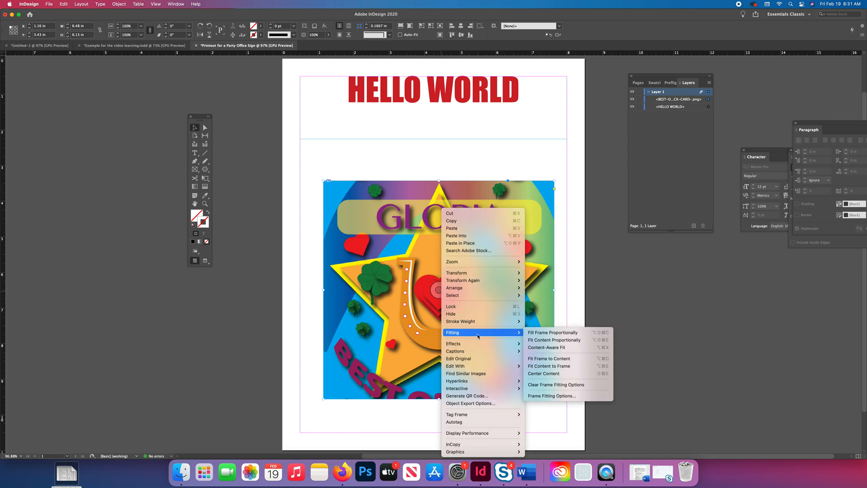
click(547, 341)
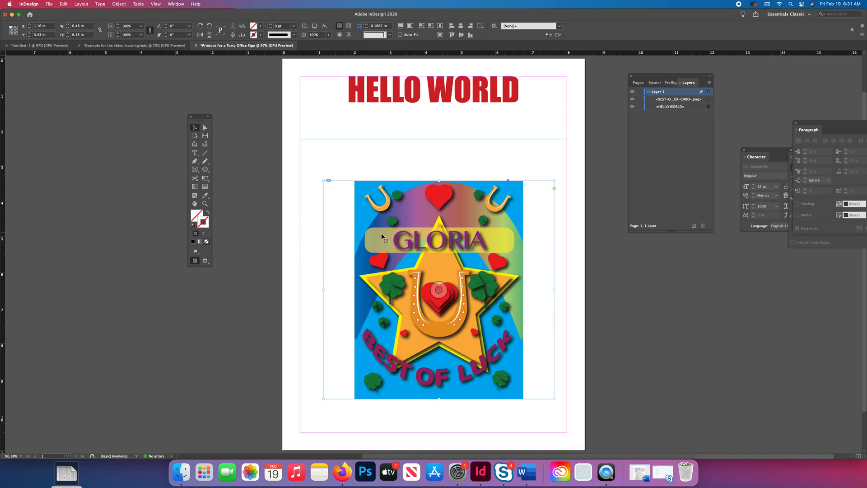
drag(324, 290, 352, 290)
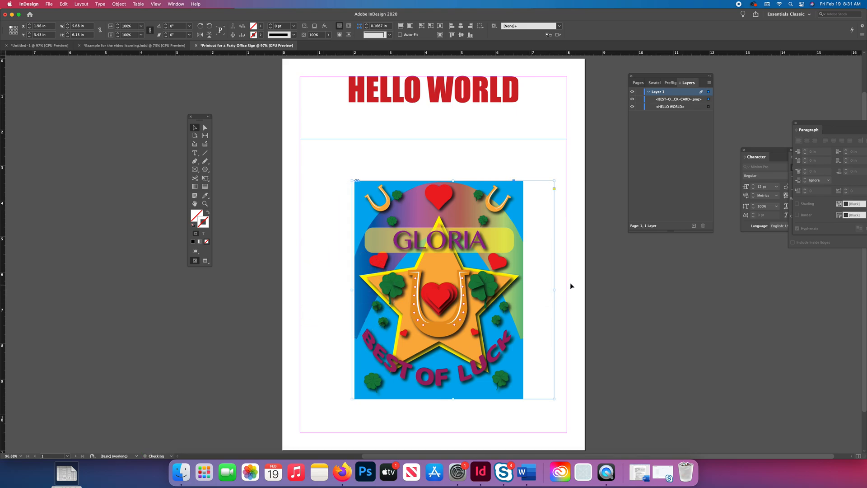
drag(555, 290, 525, 289)
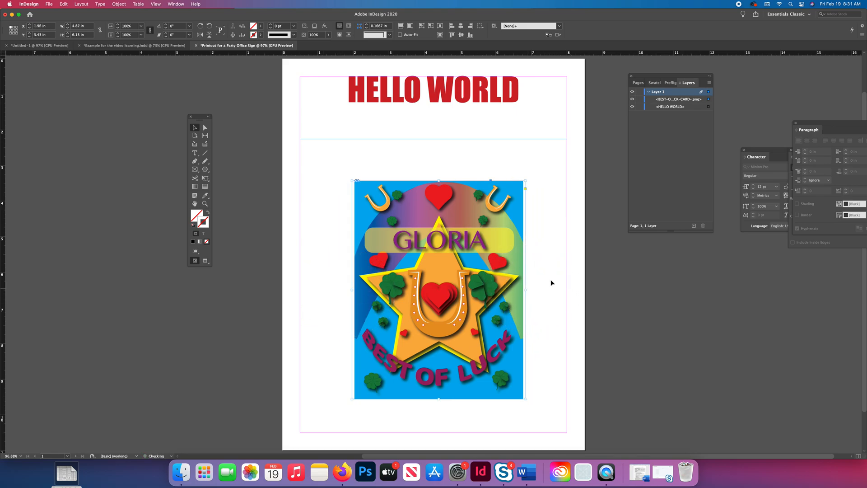
- Shorten the HELLO WORLD text frame to about 0.9 in high and move the card image up to about Y 2.12 in
click(430, 134)
drag(434, 138, 435, 109)
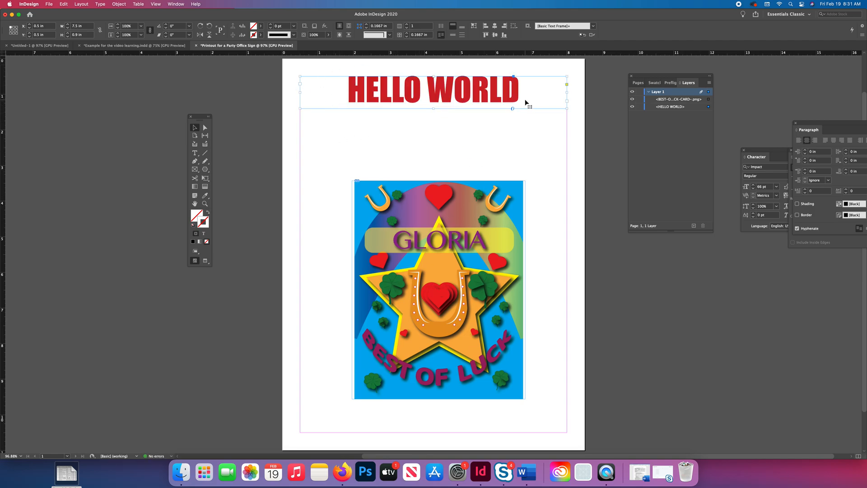
drag(441, 199, 440, 153)
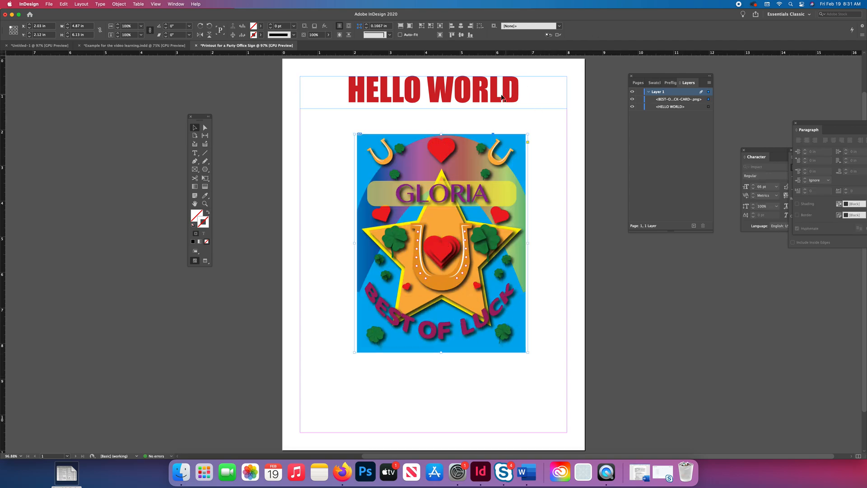
- Narrow the HELLO WORLD text frame to about 3.58 in wide
click(568, 93)
drag(567, 91, 428, 93)
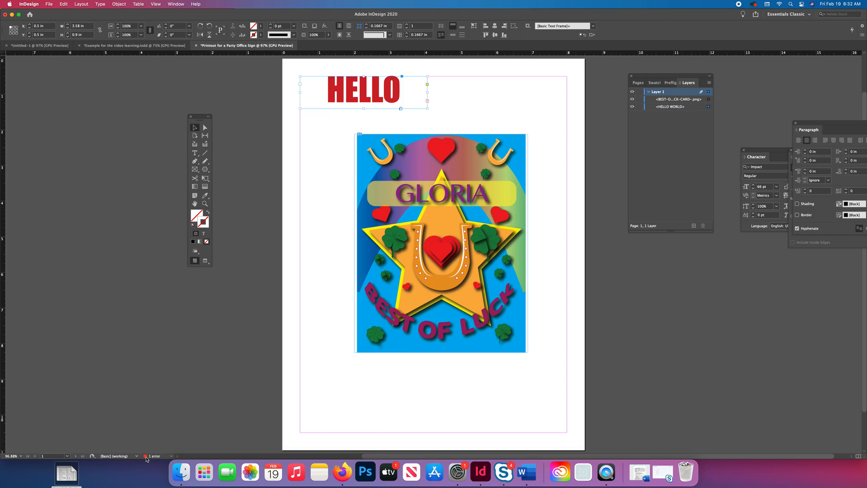
- Open the Preflight panel as a separate floating panel and go to the text frame listed under the overset text error
click(172, 458)
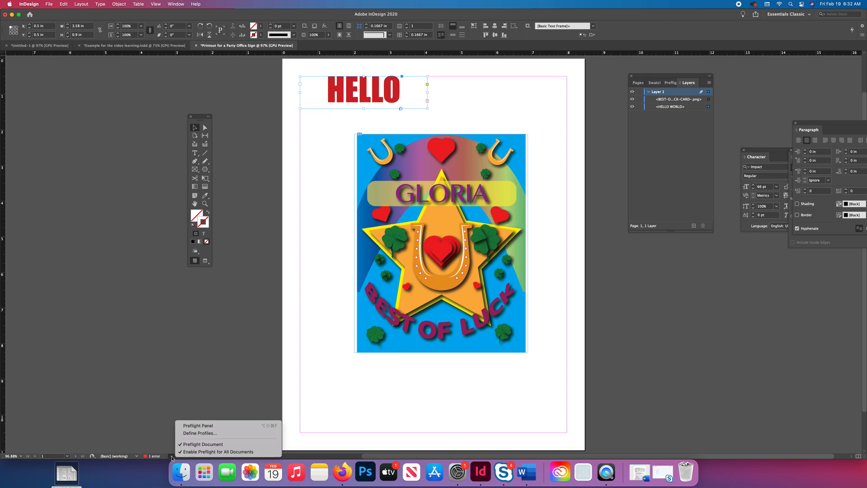
click(187, 426)
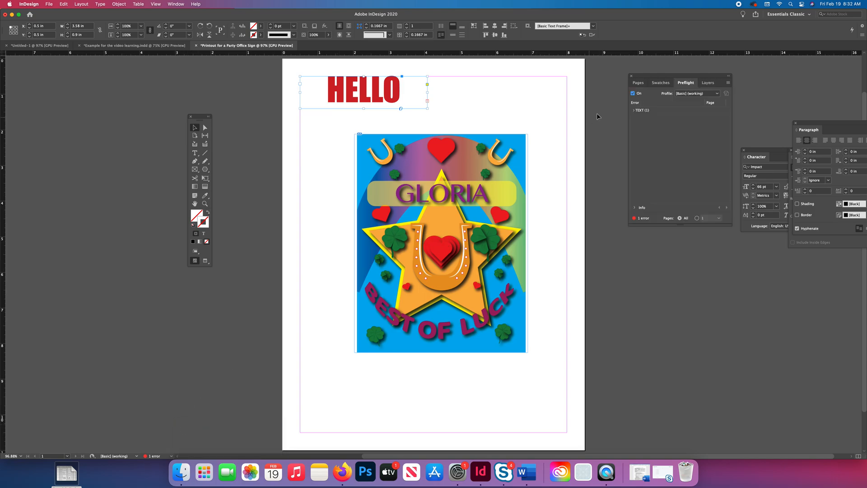
drag(685, 86, 291, 174)
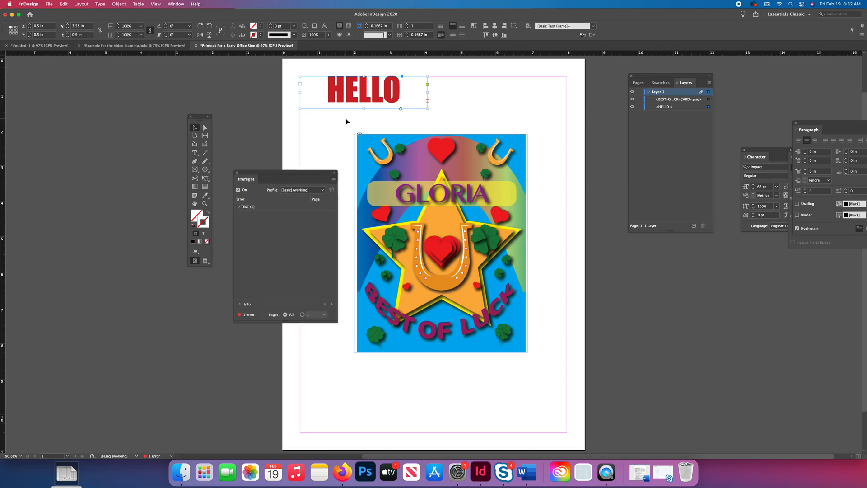
scroll(345, 118, right, 1)
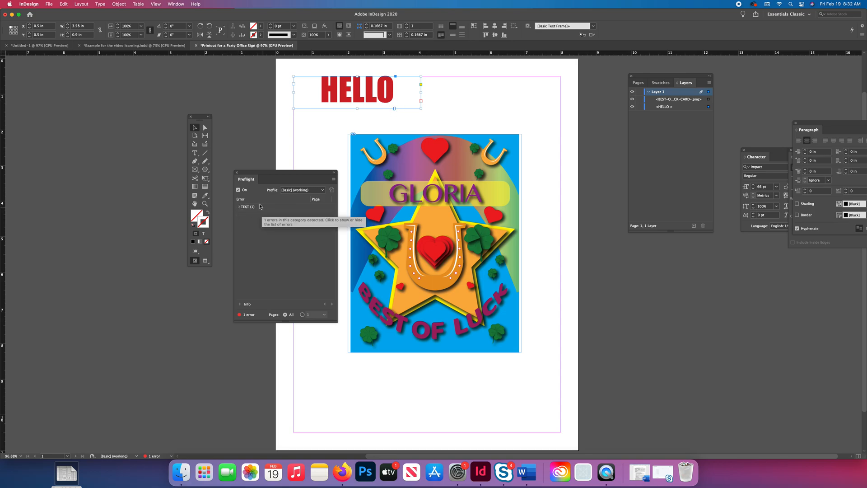
click(240, 208)
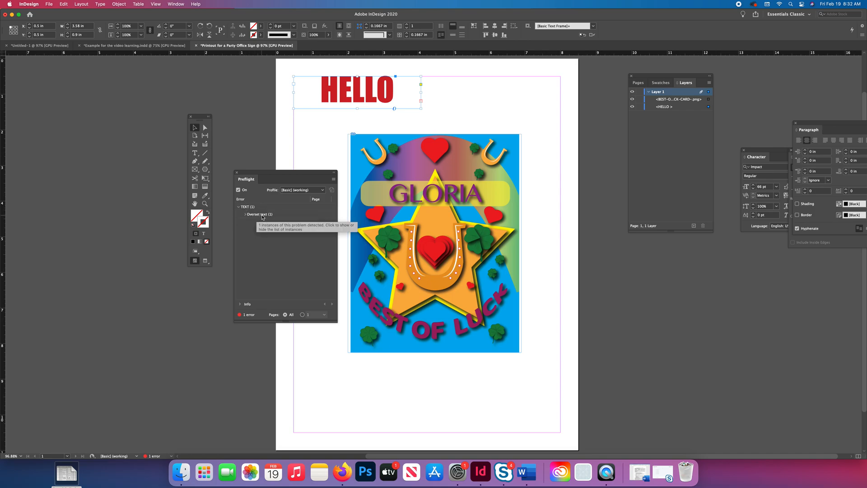
click(245, 216)
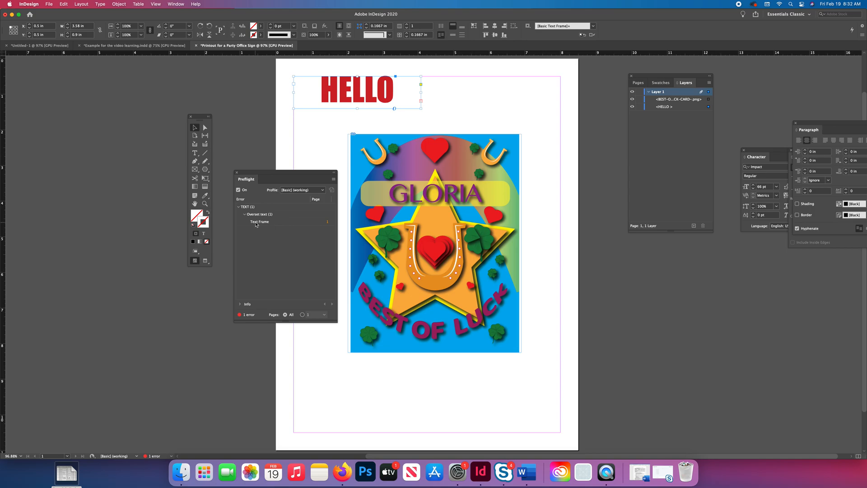
double_click(261, 223)
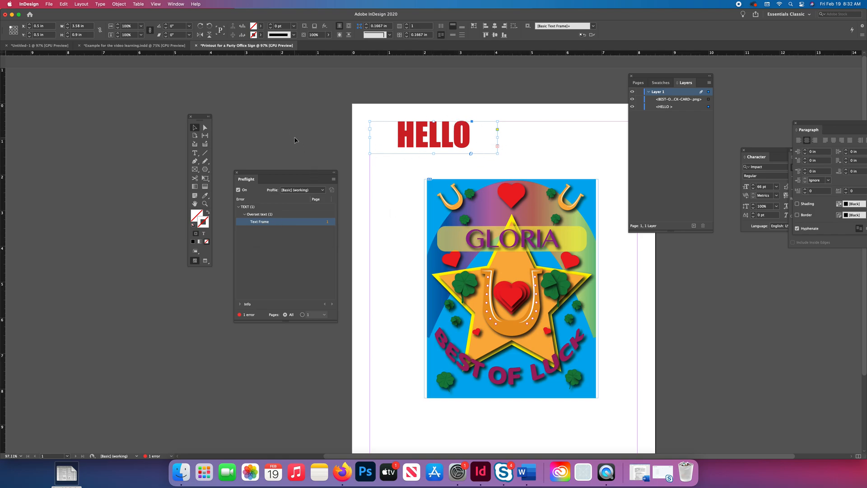
- Deselect the heading frame, collapse the preflight error list and close the Preflight panel
click(388, 235)
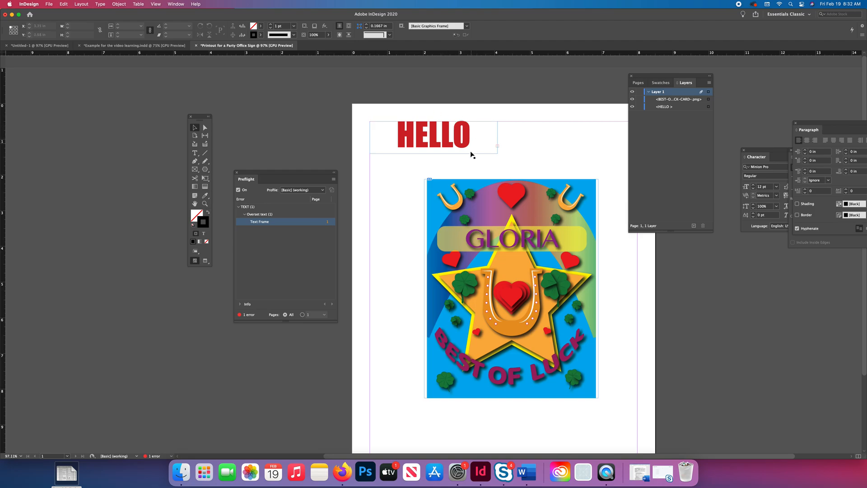
click(245, 214)
click(238, 206)
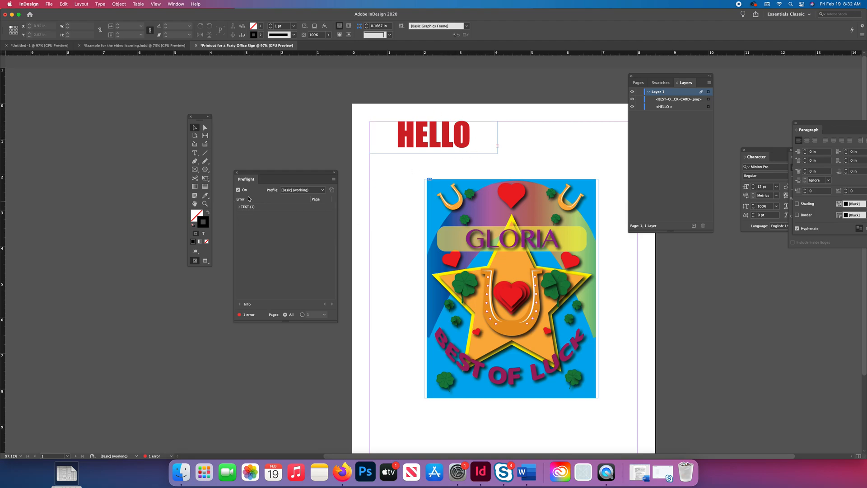
click(237, 173)
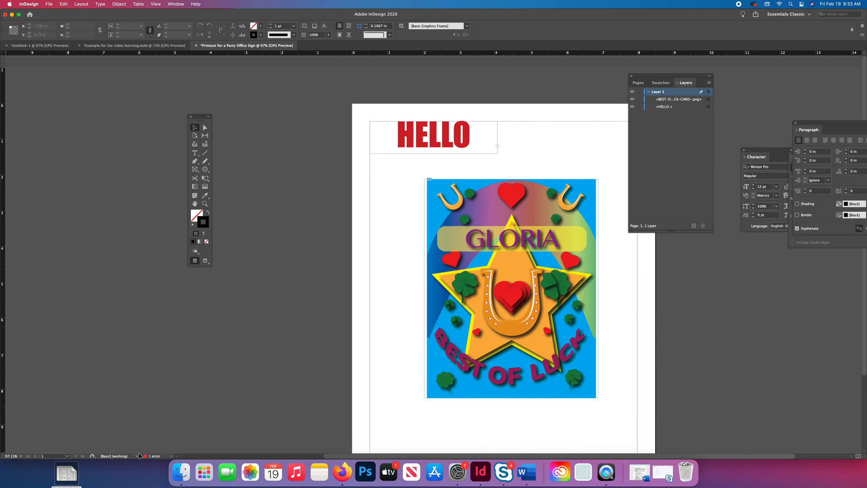
- Reopen the Preflight panel, expand the TEXT errors and select the frame with overset text from the list
click(171, 456)
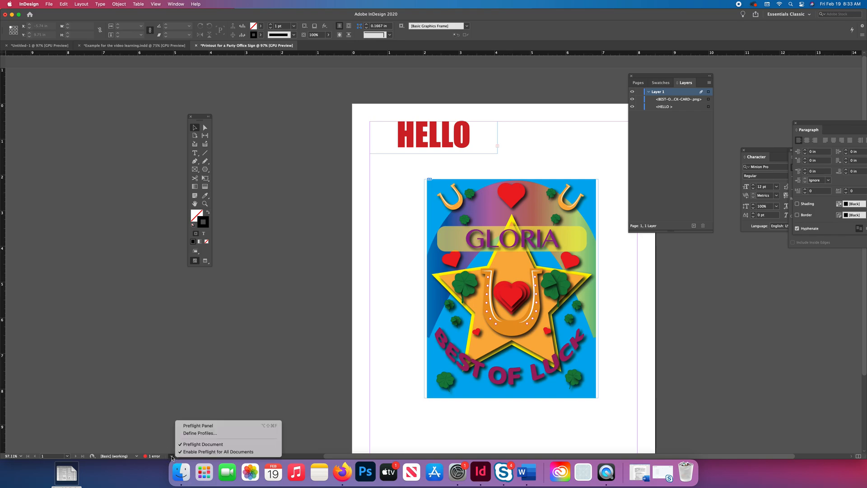
click(187, 427)
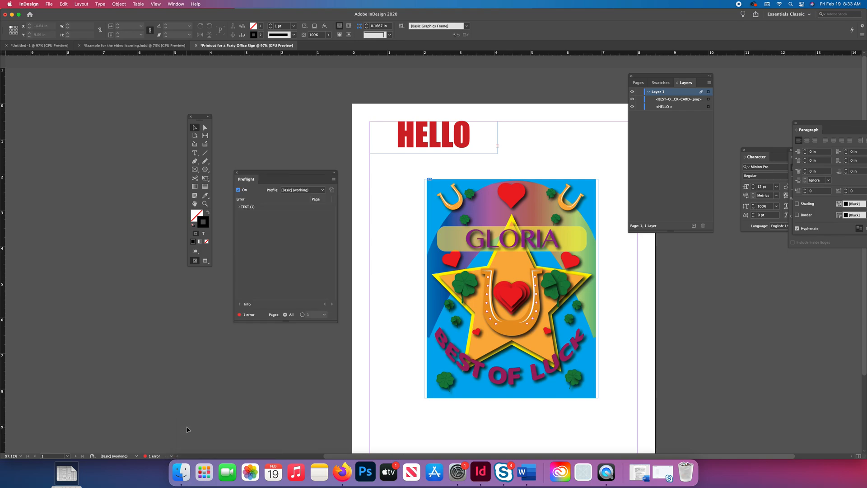
click(239, 207)
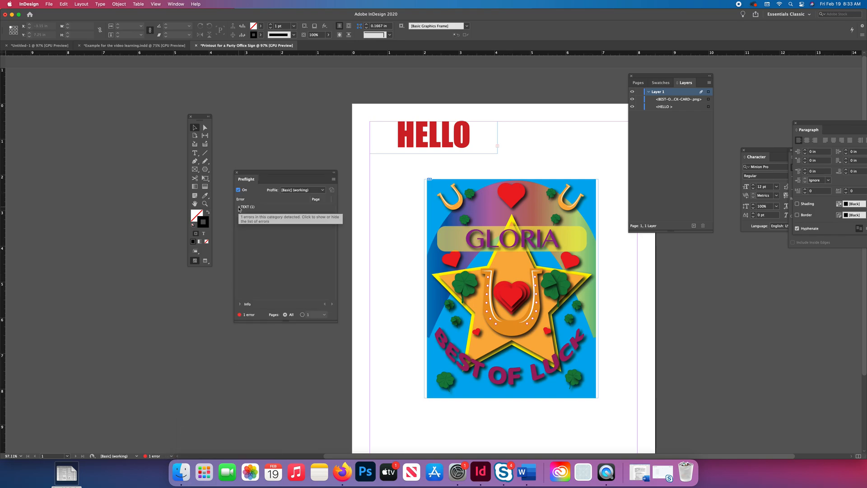
click(247, 207)
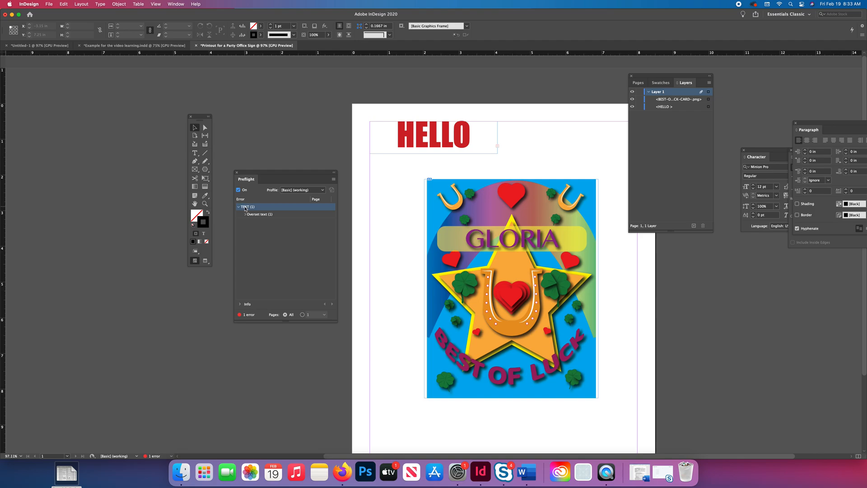
click(254, 215)
double_click(259, 221)
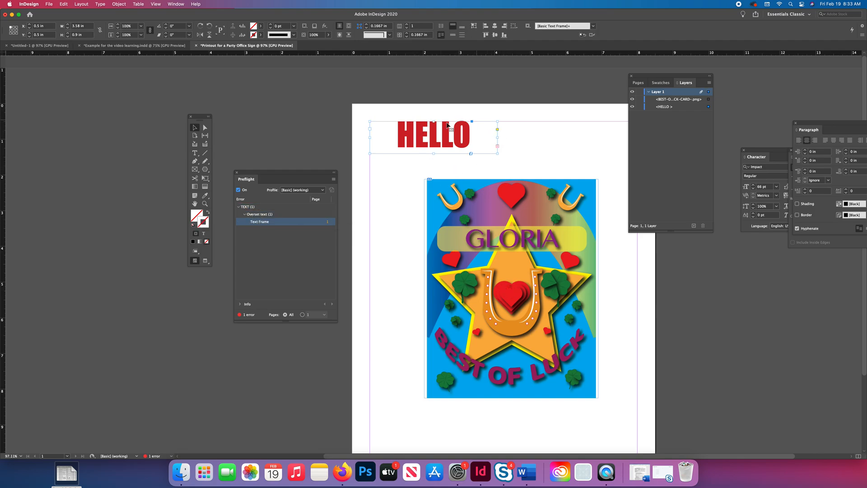
- Widen the HELLO WORLD text frame to the page margins, about 7.5 by 0.98 in, with the Preflight and Layers panels moved clear
drag(499, 153, 574, 156)
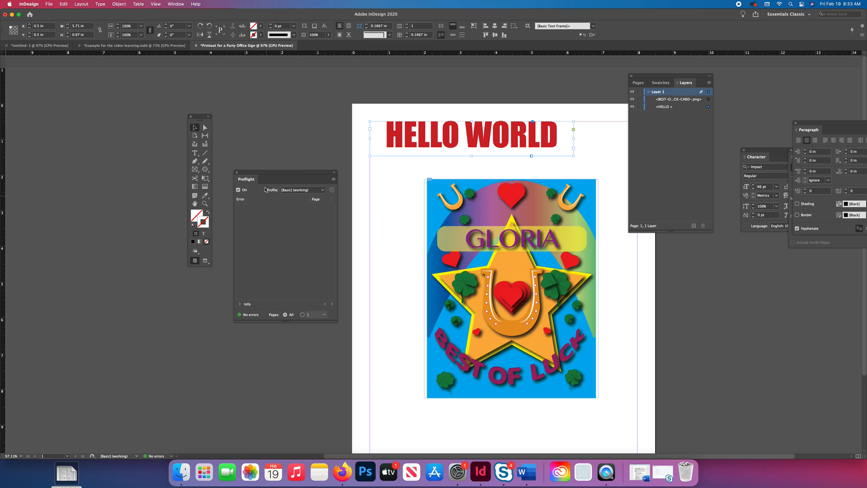
drag(267, 174, 52, 120)
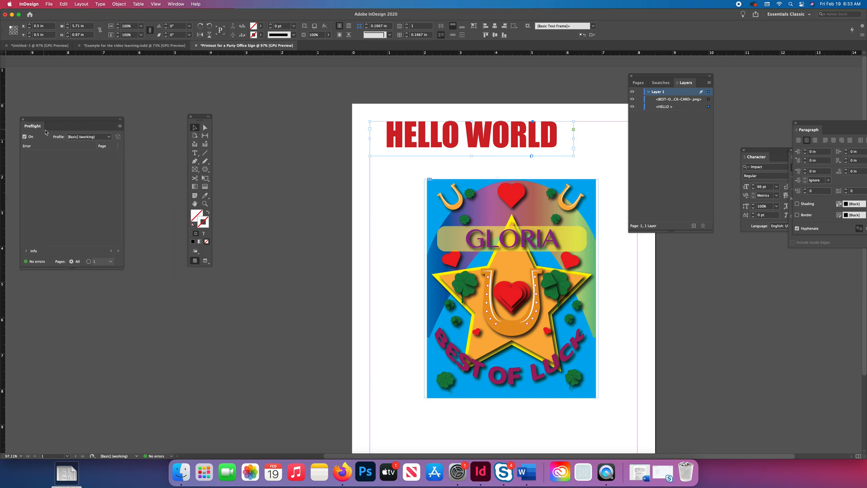
drag(649, 80, 732, 272)
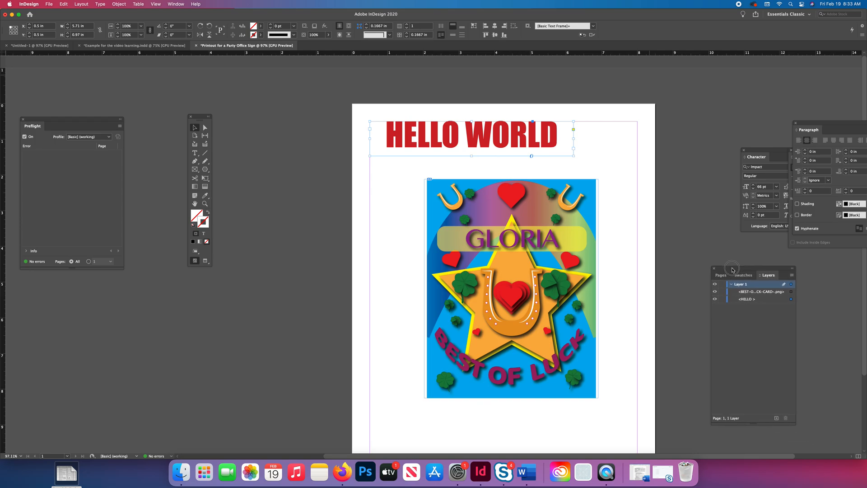
drag(574, 156, 637, 156)
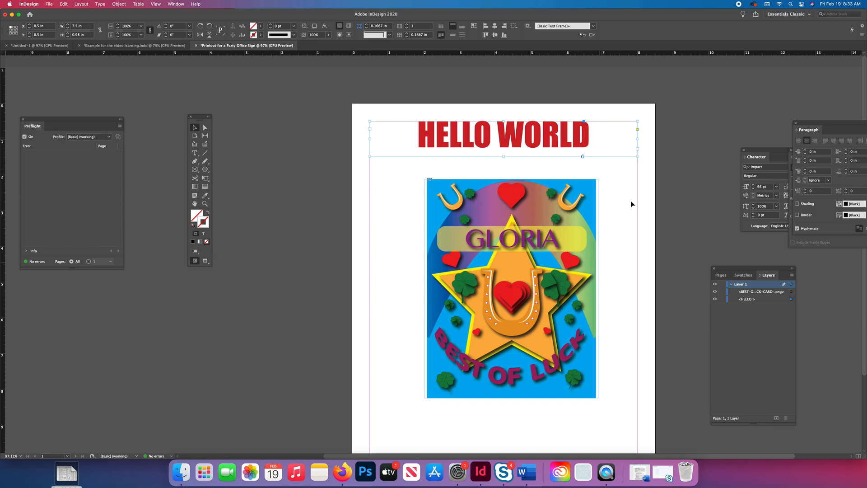
- Detach the Layers panel from its group, place it beside the page and select the HELLO WORLD item through it
drag(761, 279, 283, 122)
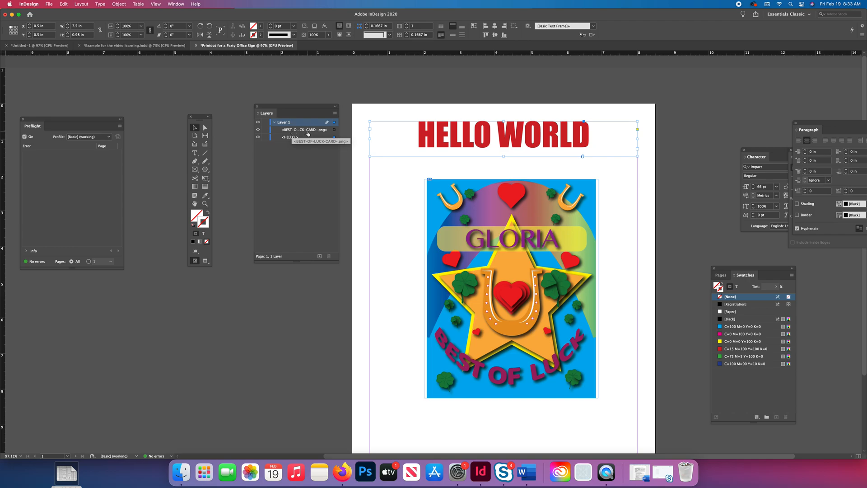
click(520, 245)
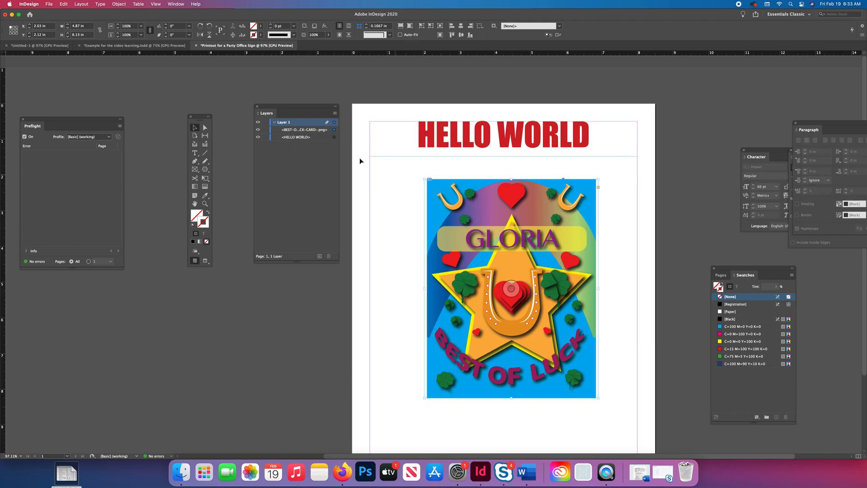
click(334, 137)
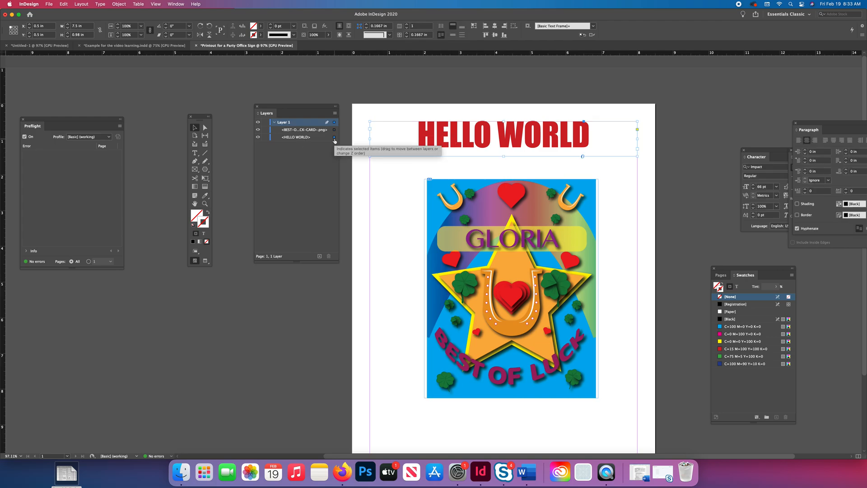
- Switch from the Polygon tool to the Rectangle tool and collapse the Preflight panel, parking it above the Paragraph panel
click(208, 174)
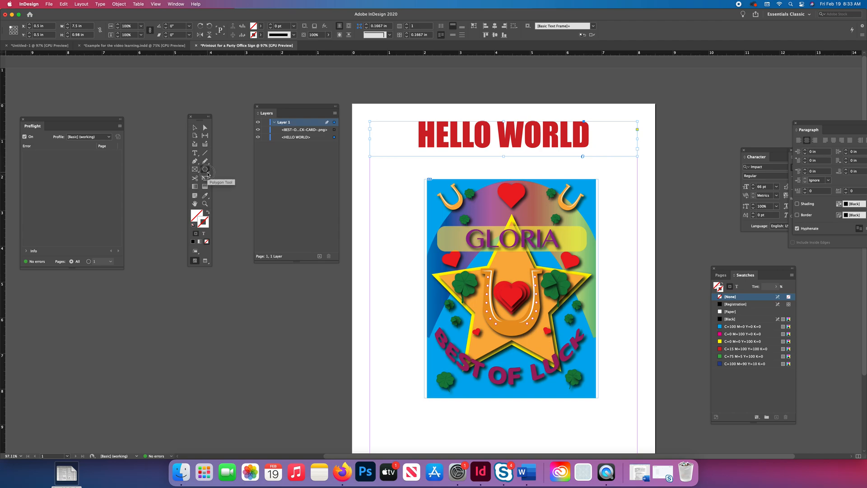
click(235, 177)
click(209, 174)
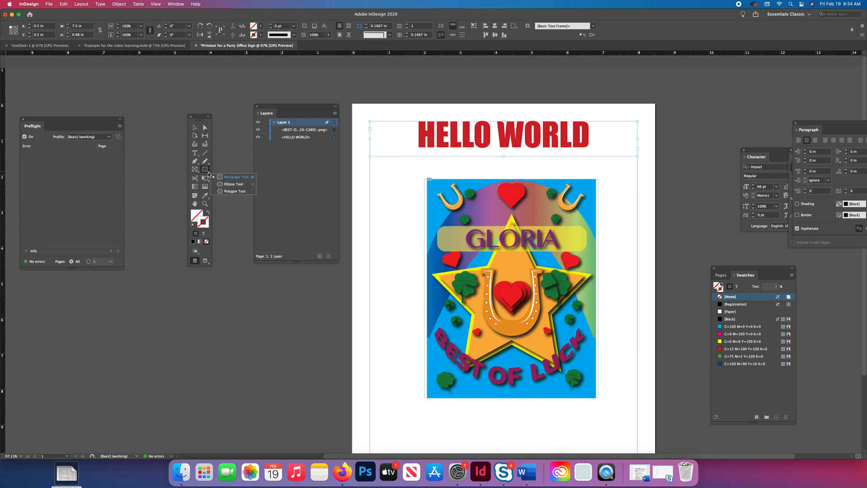
drag(199, 119, 193, 120)
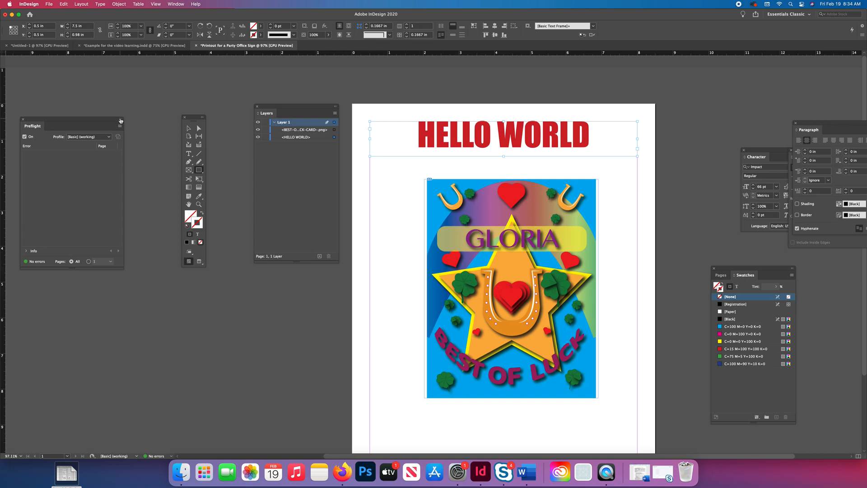
click(119, 119)
drag(41, 126, 849, 90)
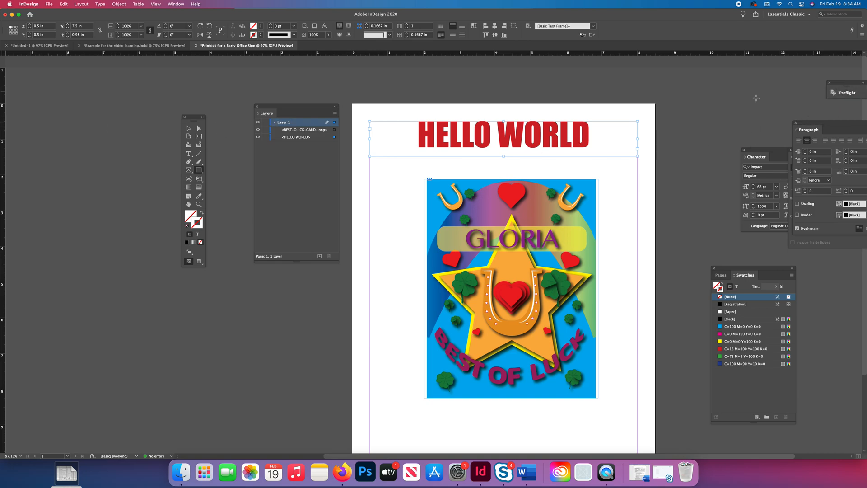
- Draw an 8.5 by 11 in rectangle covering the whole page and fill it with the C=0 M=100 Y=0 K=0 swatch
click(203, 175)
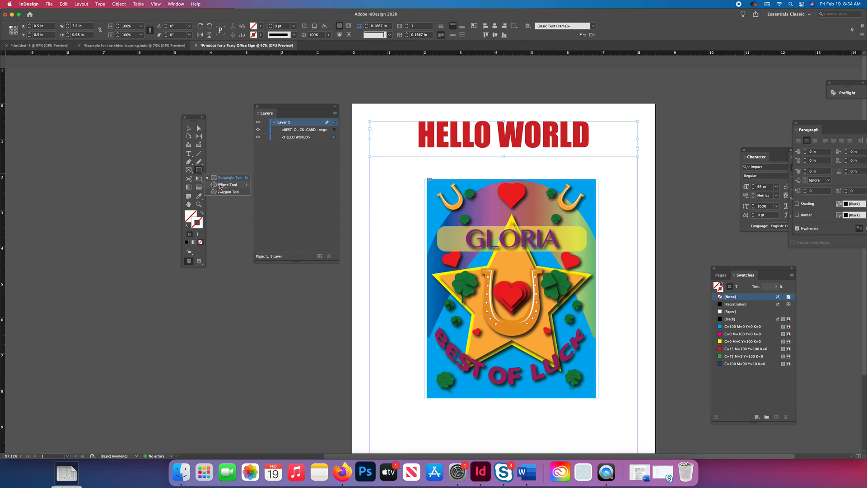
click(222, 179)
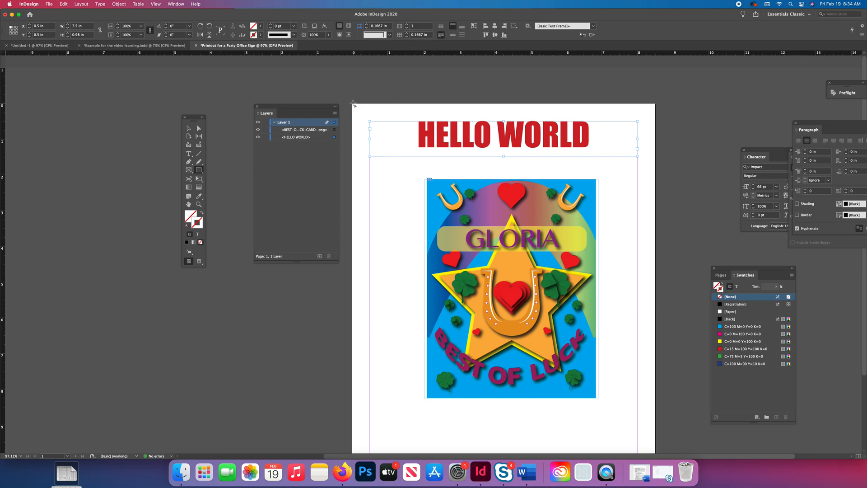
mouse_move(354, 104)
mouse_down()
mouse_move(588, 410)
mouse_move(656, 408)
mouse_up()
click(261, 26)
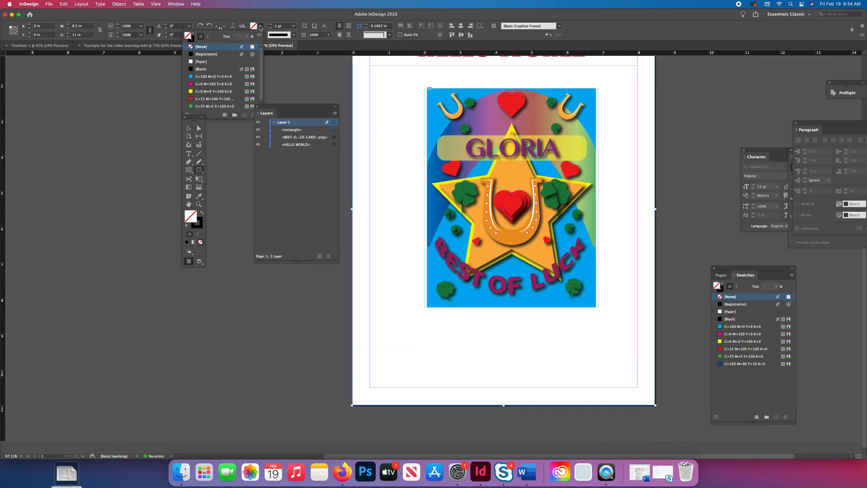
click(212, 84)
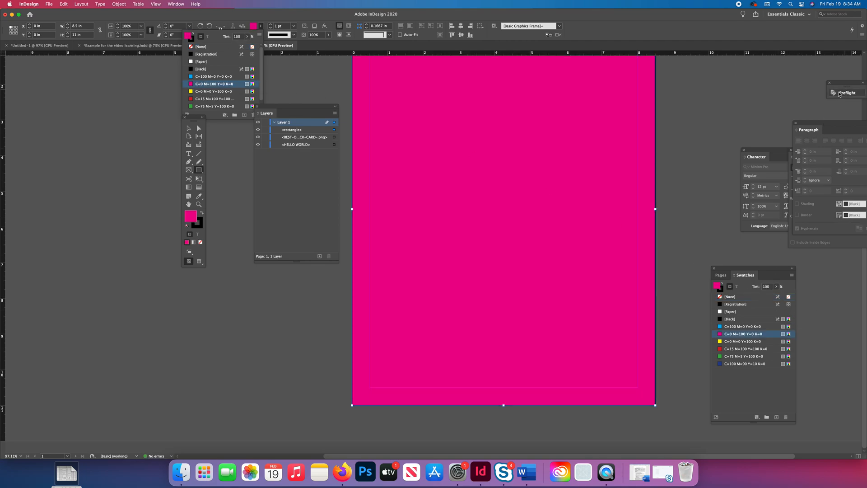
- Detach the Swatches panel and place it with the Layers panel beside the page, collapsing the Pages panel
drag(281, 108, 268, 129)
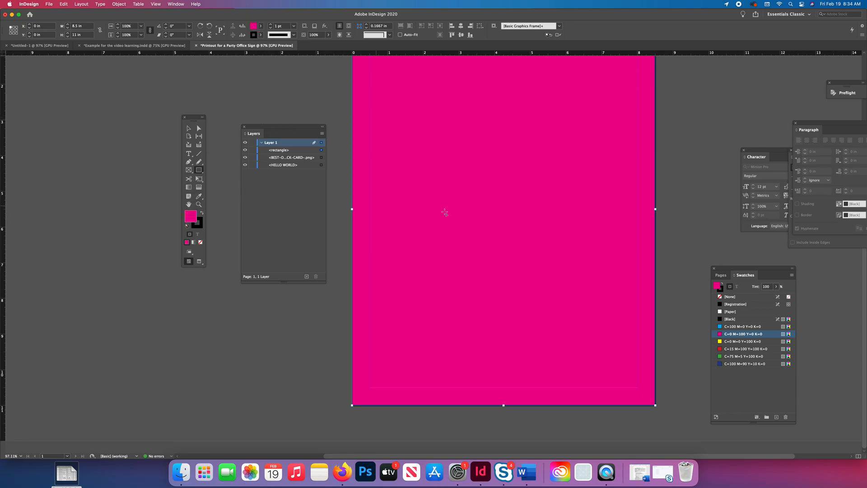
drag(746, 275, 659, 123)
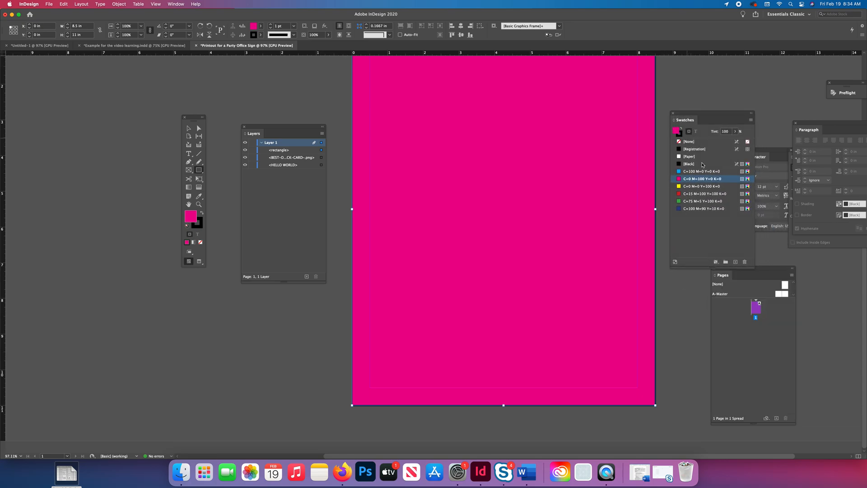
click(792, 268)
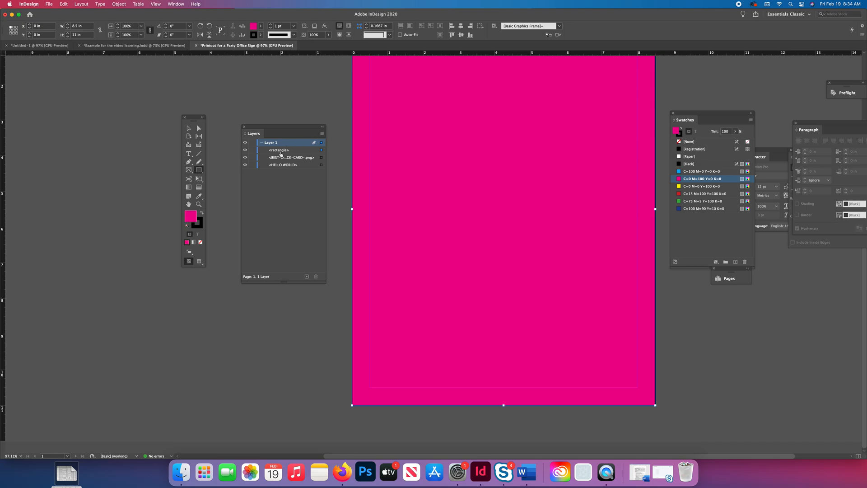
drag(254, 128, 270, 110)
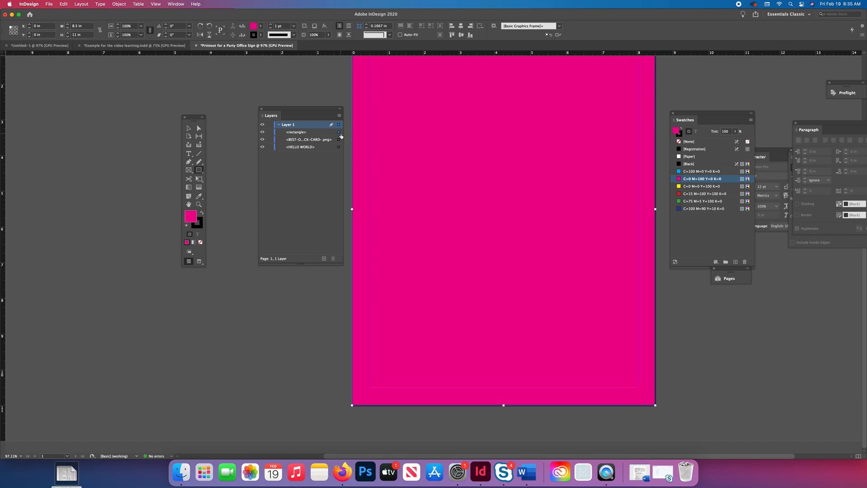
- Move the rectangle beneath the card image and HELLO WORLD in Layer 1's stacking order, and bring it back to the front
click(297, 134)
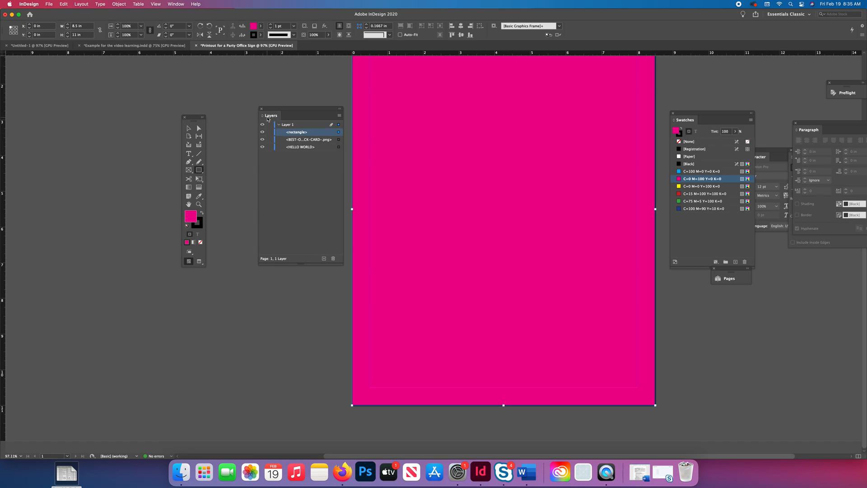
drag(295, 136, 295, 152)
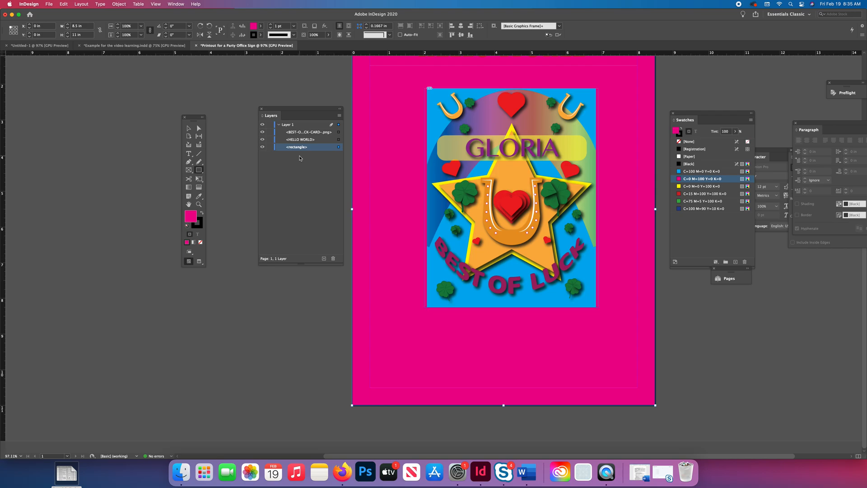
scroll(383, 157, up, 3)
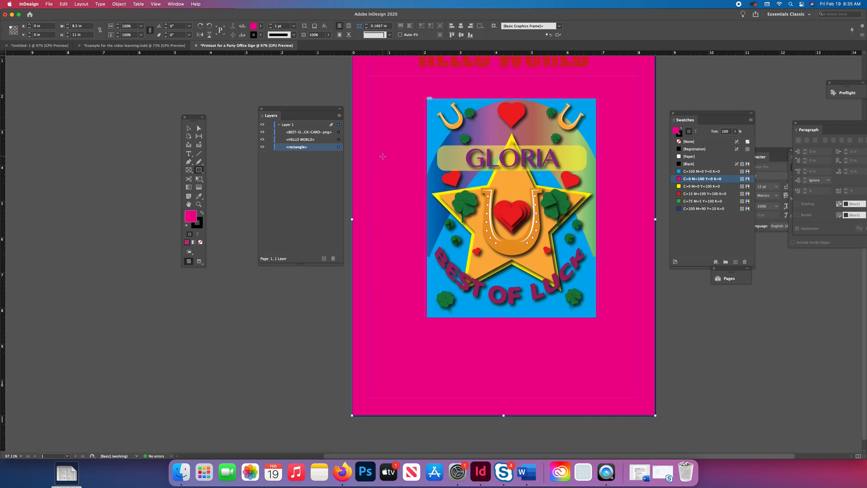
scroll(383, 157, up, 3)
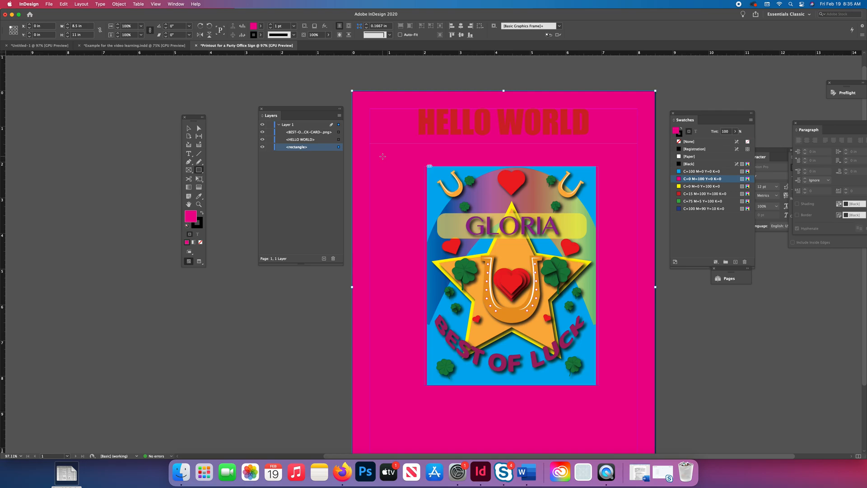
key(shift+super+bracketright)
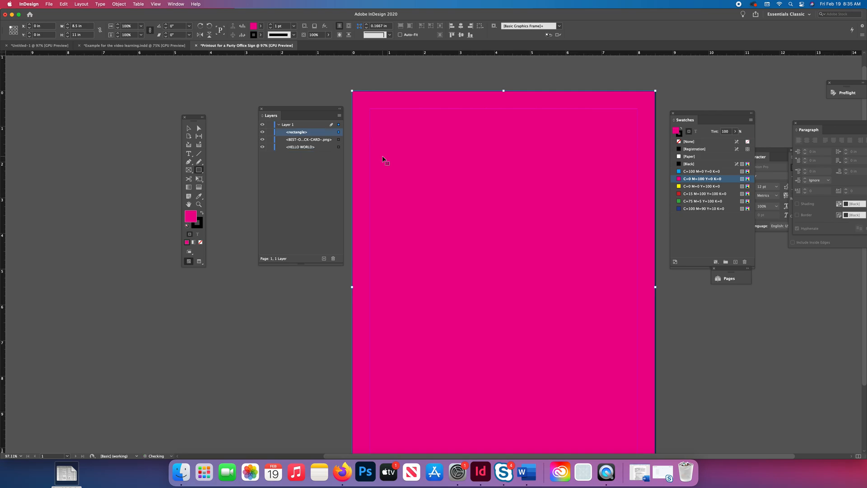
- Send the magenta rectangle to the back, behind the heading and the card image, with the Arrange command
click(119, 4)
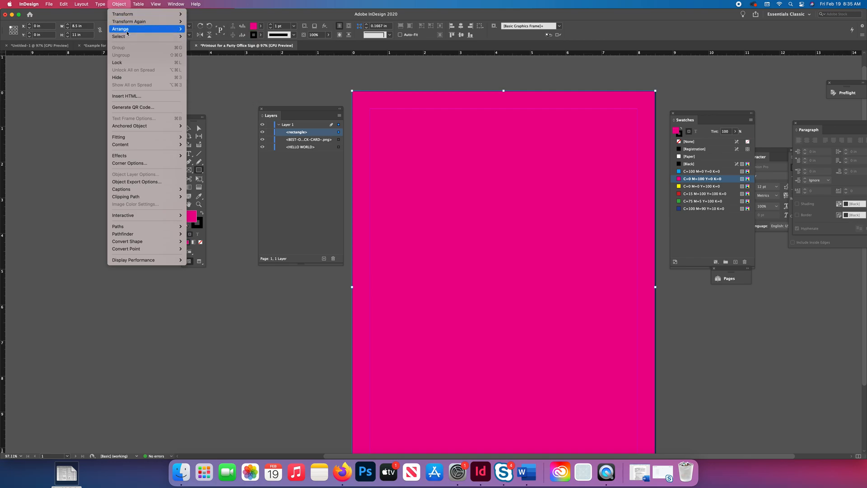
mouse_move(149, 29)
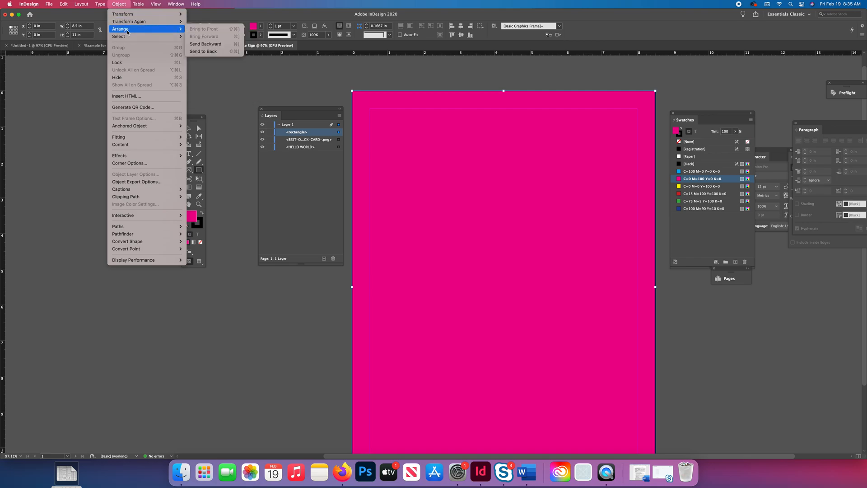
click(215, 52)
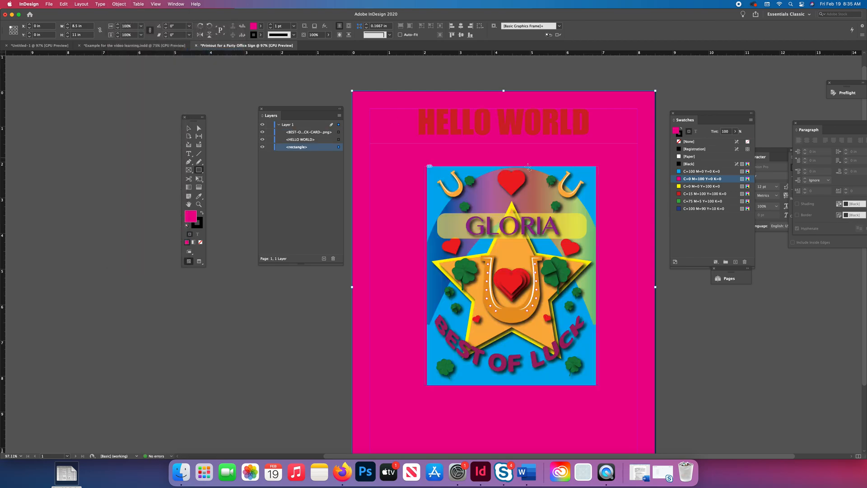
- Shift the Layers panel away from the page, lock the rectangle item and activate the Selection tool
drag(283, 109, 264, 94)
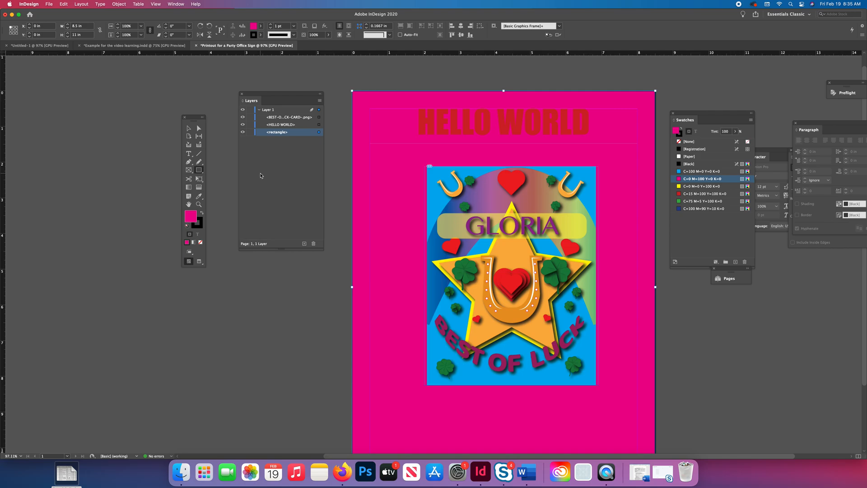
click(250, 132)
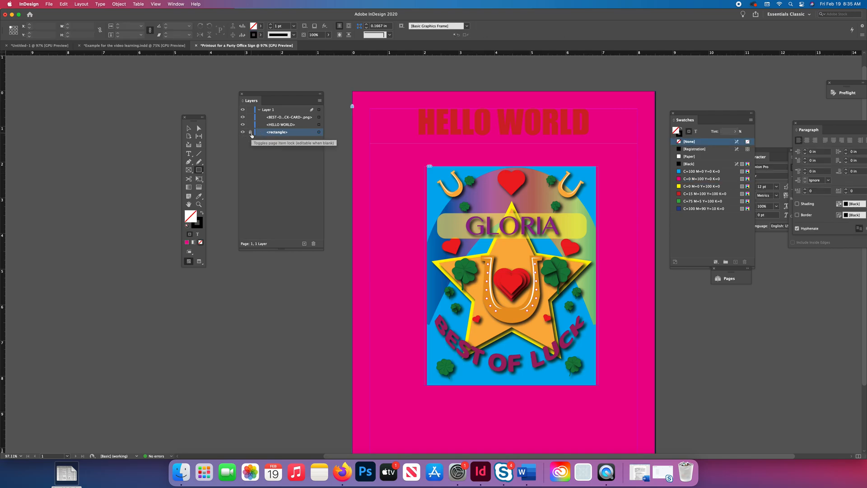
click(189, 127)
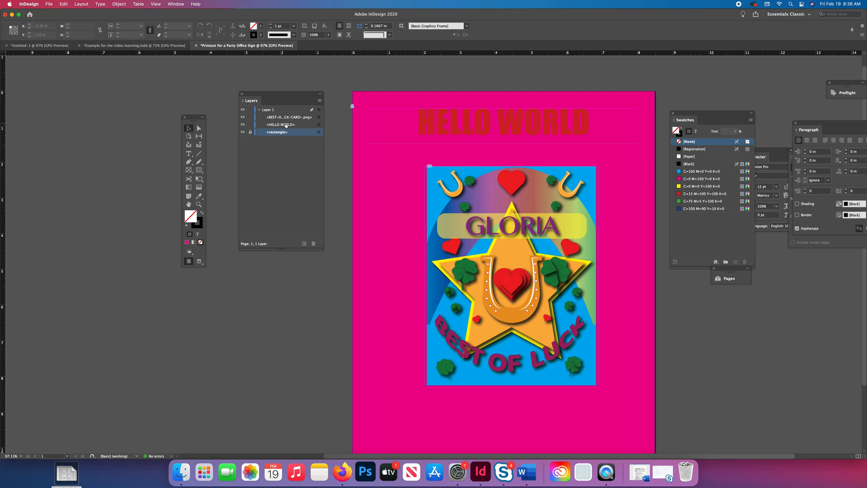
click(319, 125)
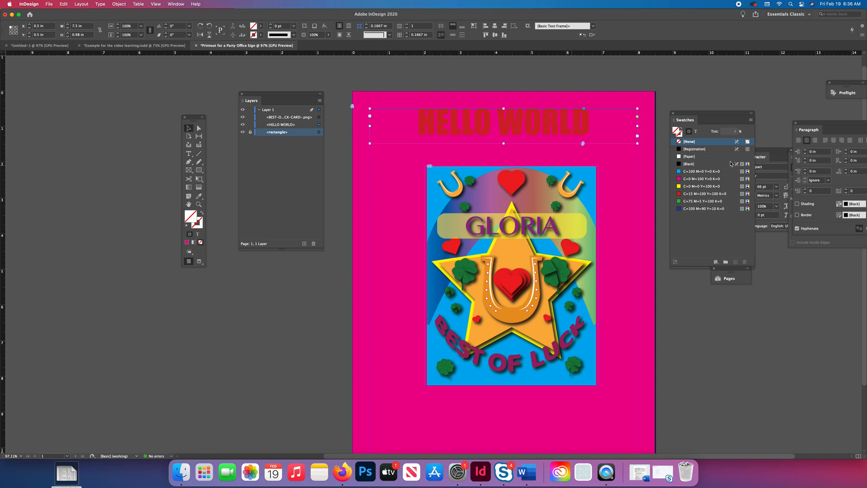
click(690, 158)
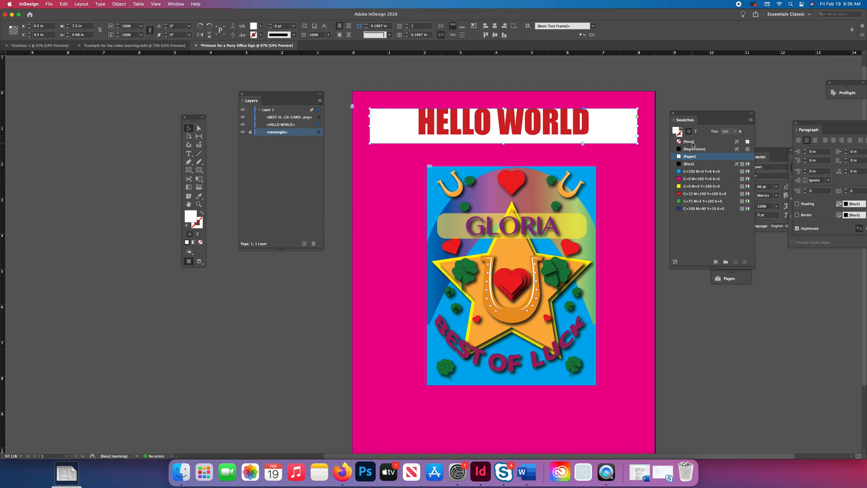
click(693, 143)
- Recolour the HELLO WORLD heading text with the [Paper] swatch and deselect it
click(189, 153)
drag(418, 122, 590, 124)
click(690, 156)
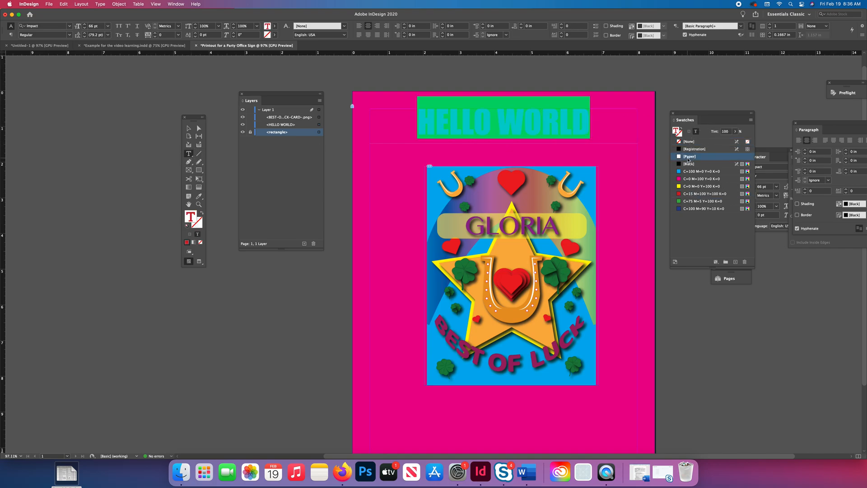
click(403, 81)
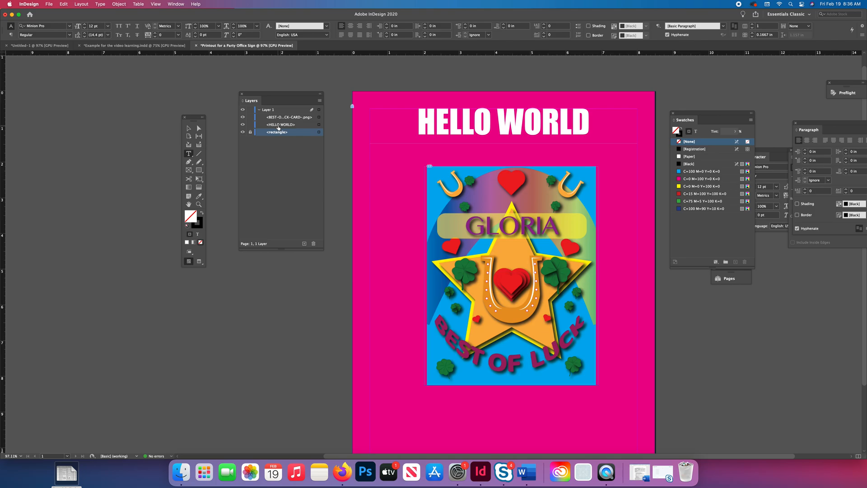
- Unlock the rectangle and select the rectangle, the HELLO WORLD frame and the card image one after another through the Layers panel
click(260, 111)
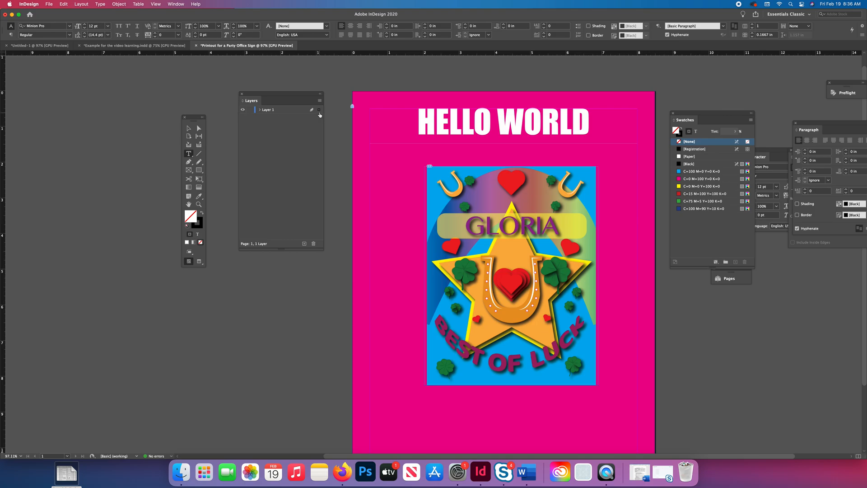
click(261, 110)
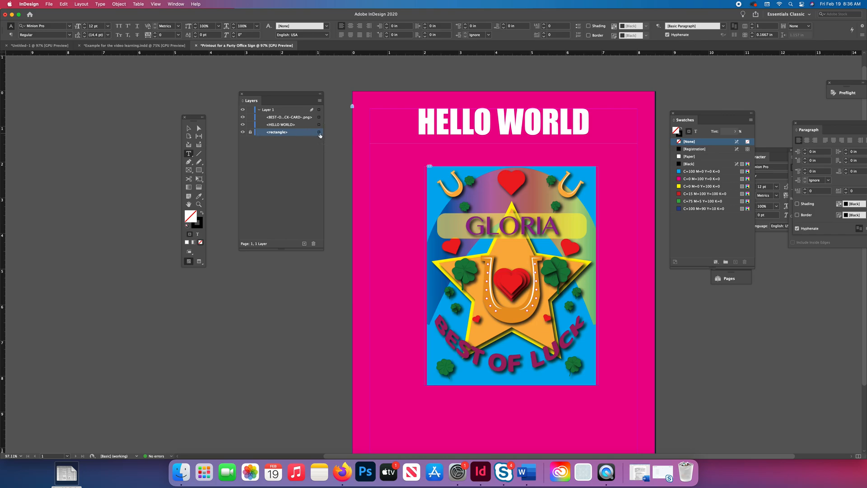
click(252, 133)
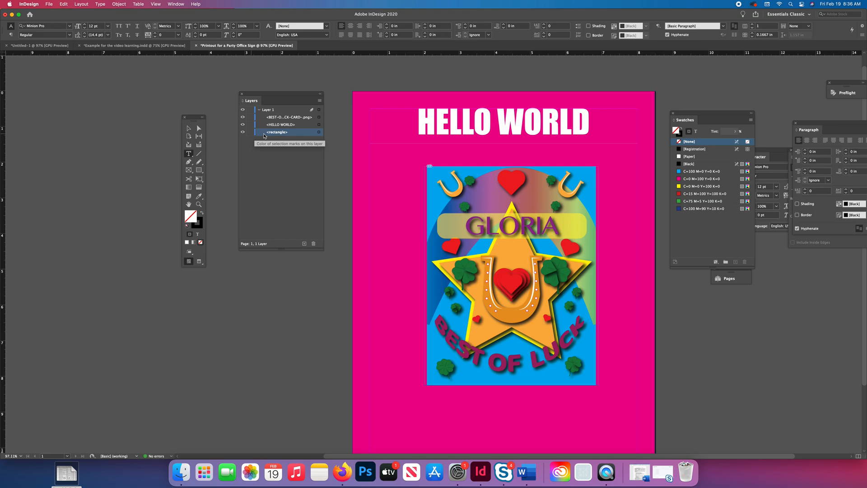
click(320, 132)
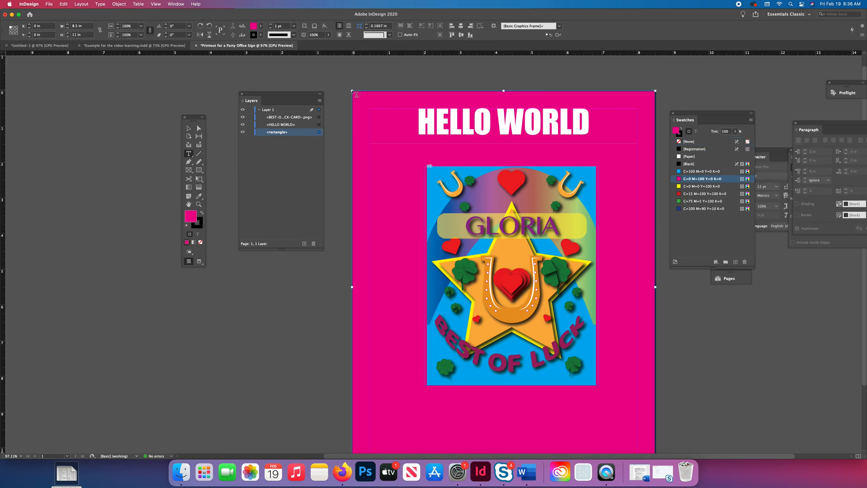
click(319, 124)
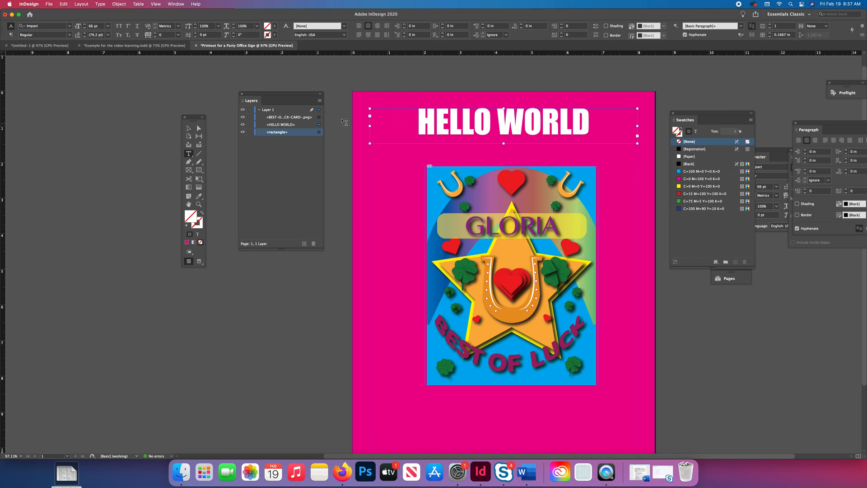
click(319, 117)
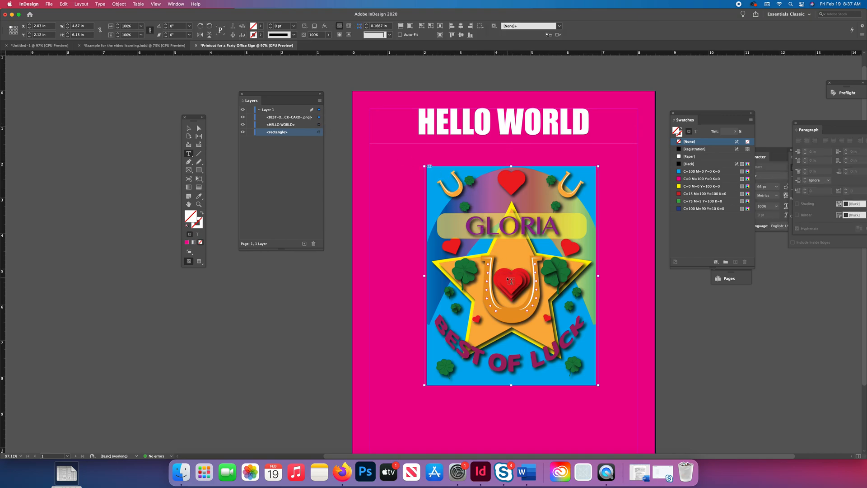
- Lock the rectangle, HELLO WORLD and card image items individually and try to select them on the page with the Selection tool
click(249, 132)
click(250, 125)
click(250, 117)
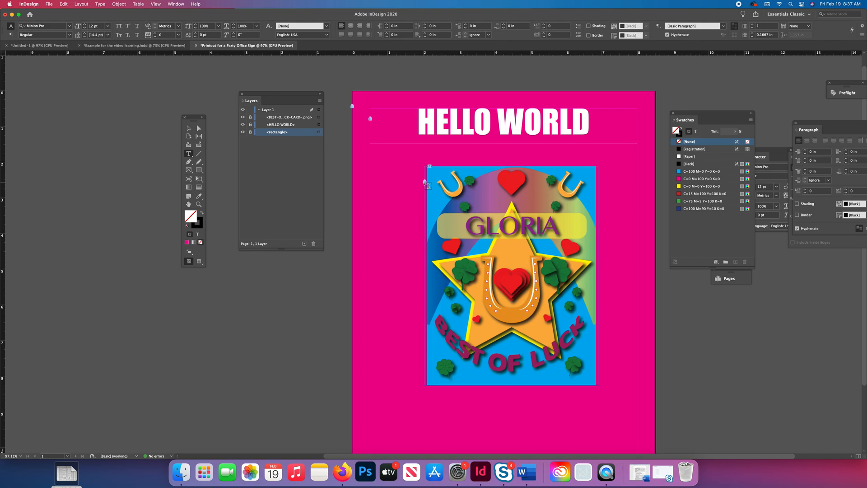
click(189, 128)
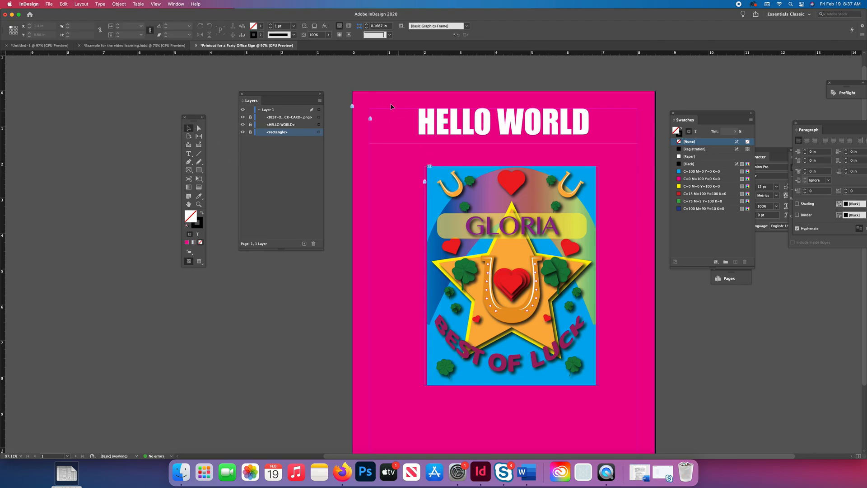
drag(339, 82, 452, 212)
- Hide and show the card image, HELLO WORLD and rectangle items individually
click(251, 118)
click(242, 118)
click(243, 118)
click(243, 124)
click(243, 131)
click(243, 131)
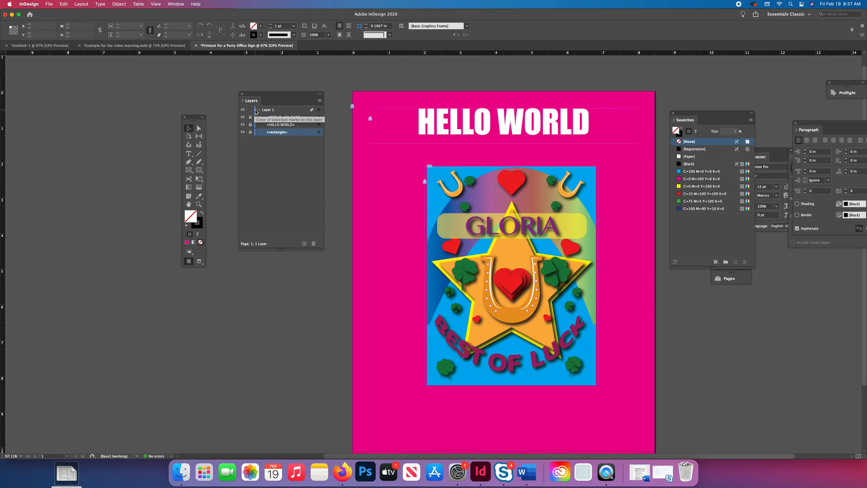
- Unlock the card image, HELLO WORLD and rectangle items and lock the whole Layer 1 instead
click(250, 118)
click(250, 125)
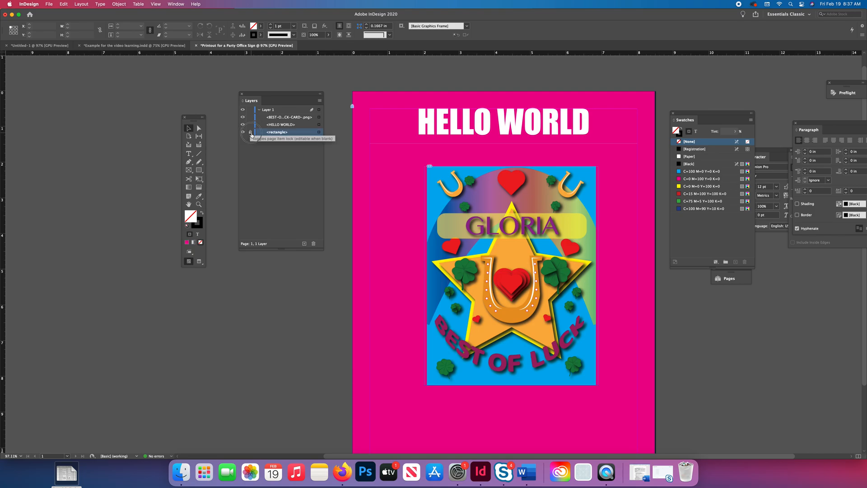
click(250, 132)
click(251, 110)
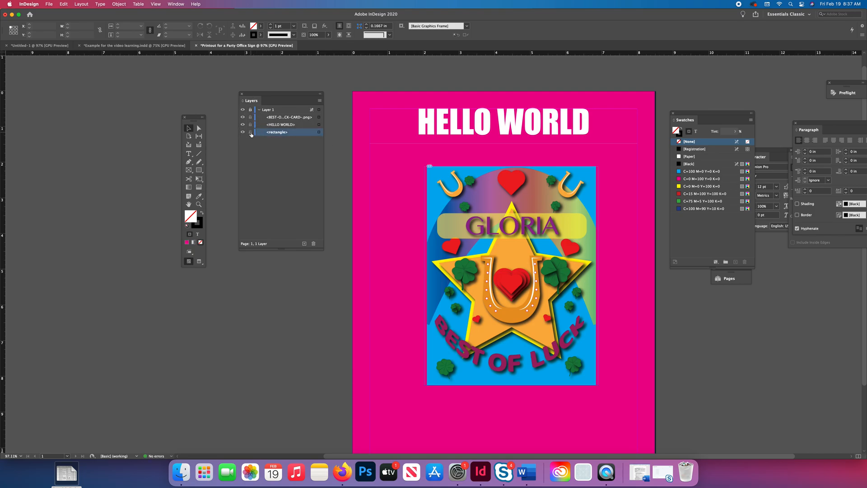
- Hide the whole Layer 1, show it again and collapse its list of items
click(243, 110)
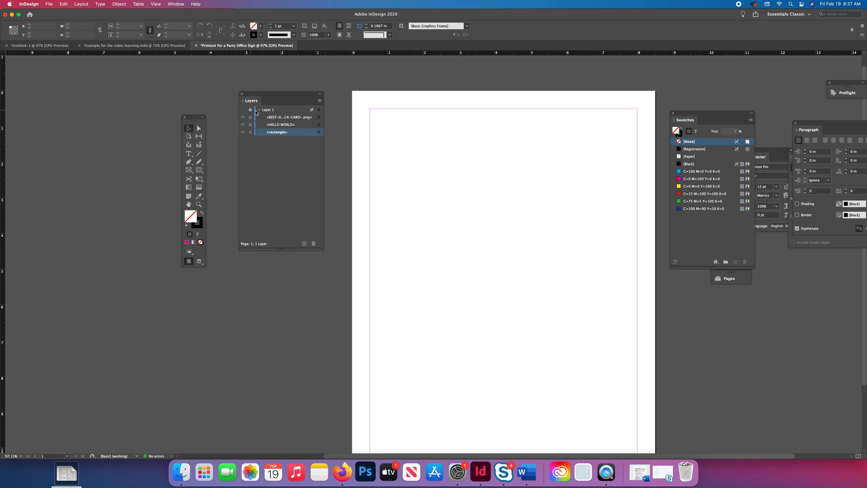
click(243, 111)
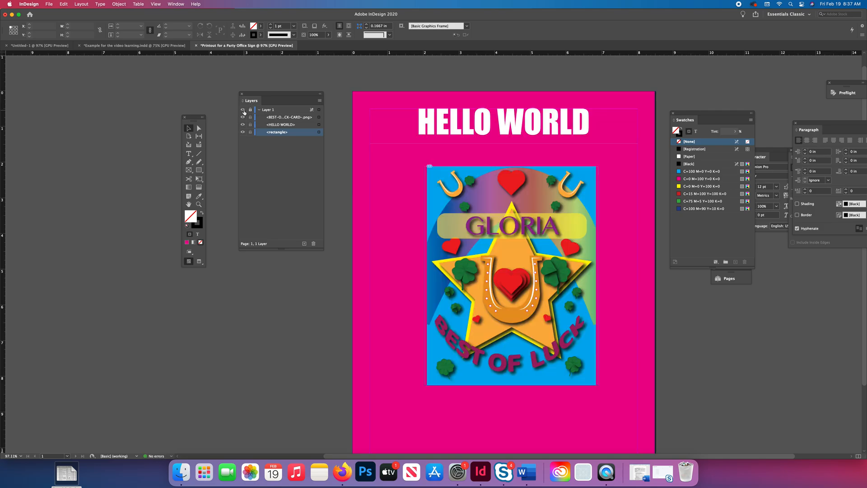
click(259, 110)
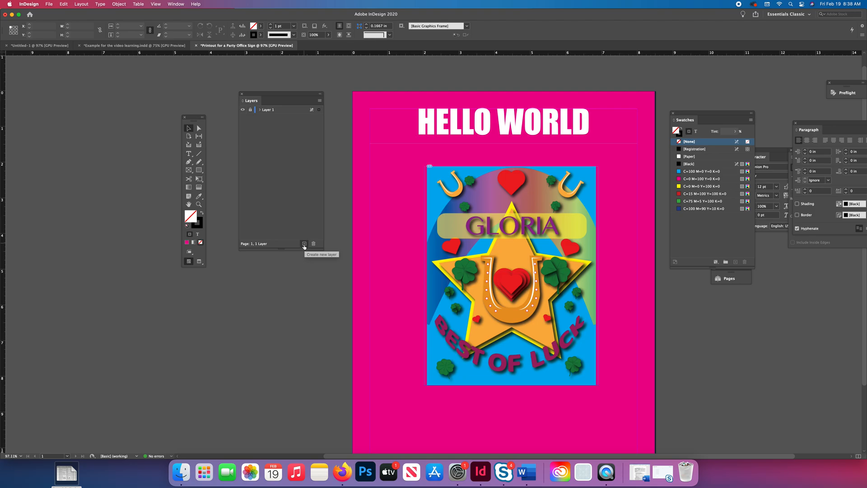
- Create a new layer named "Graphic on top" with the Red layer color
click(320, 101)
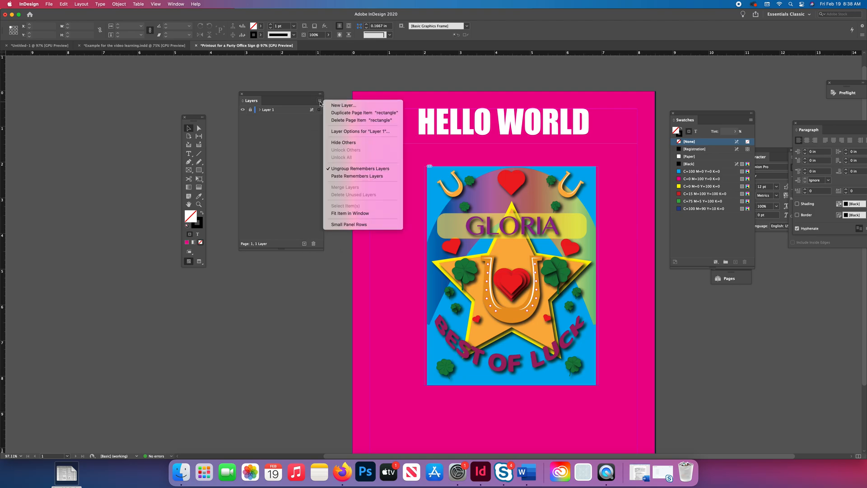
click(321, 101)
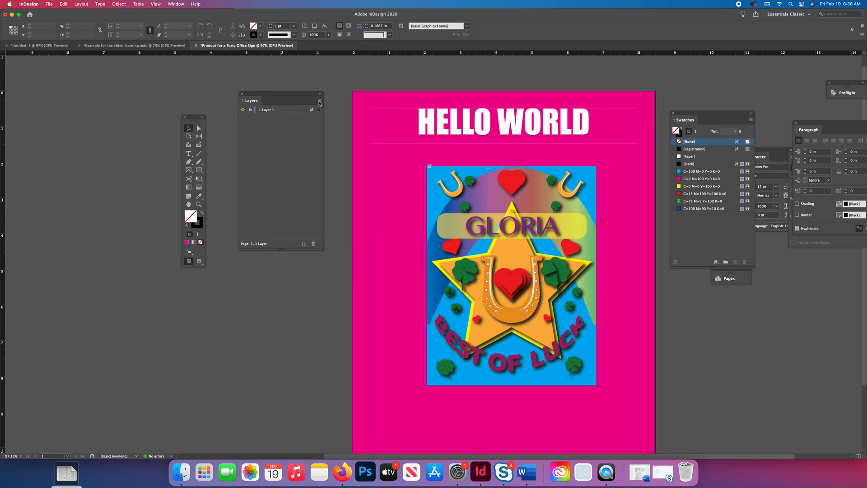
click(320, 101)
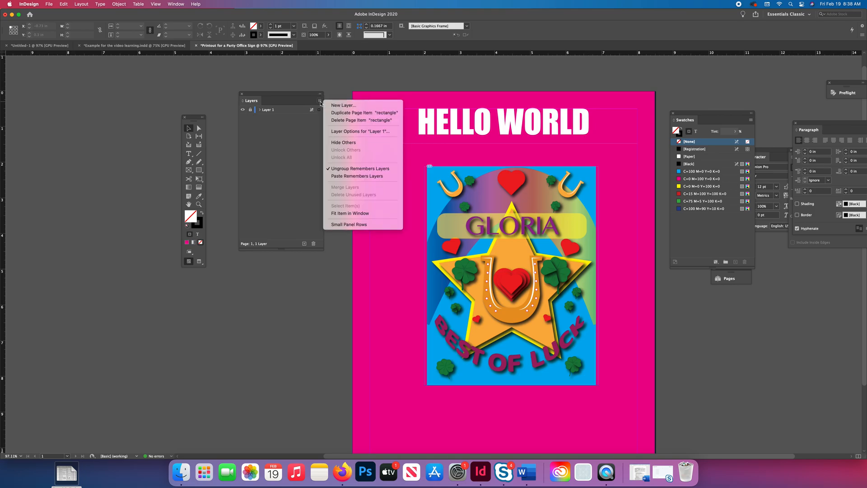
click(335, 106)
text(C)
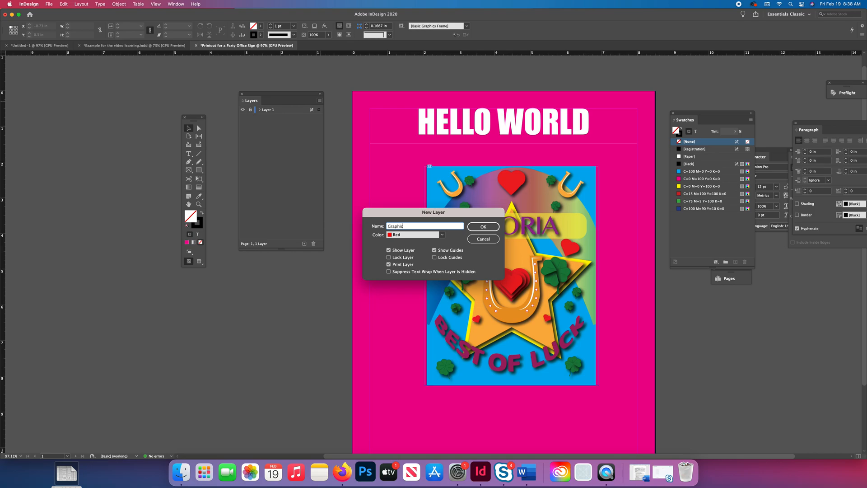
text(raphic on top)
click(474, 228)
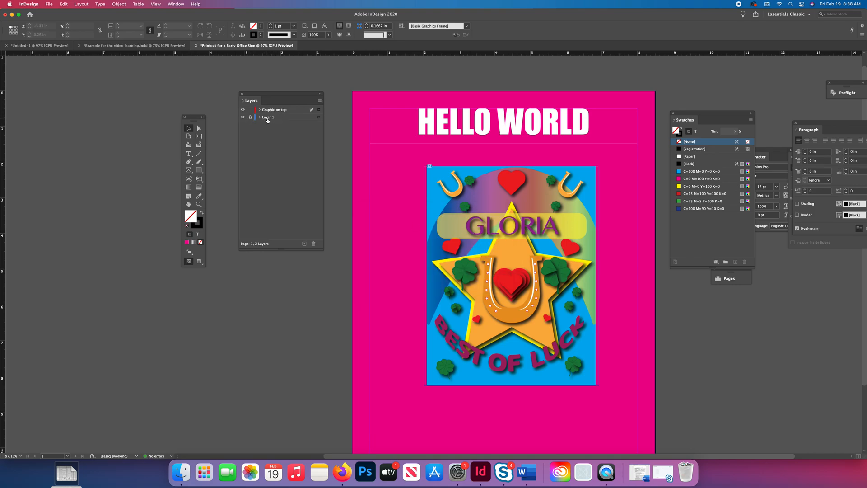
click(199, 173)
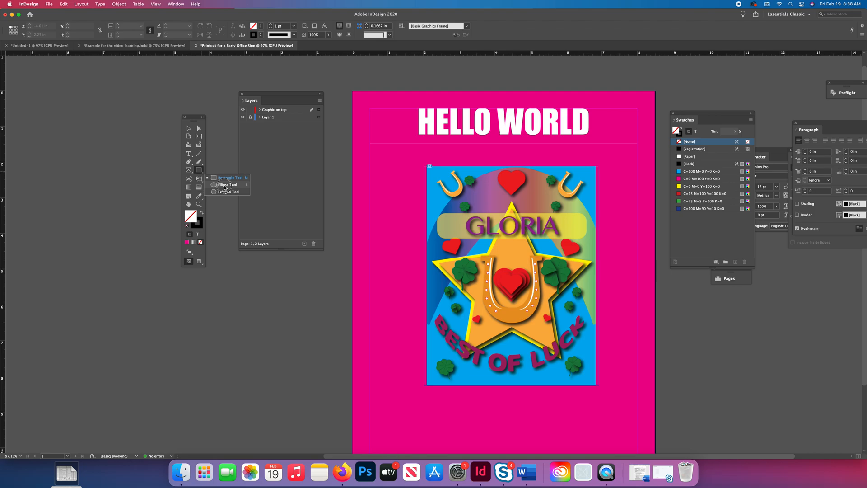
click(225, 185)
drag(357, 135, 433, 232)
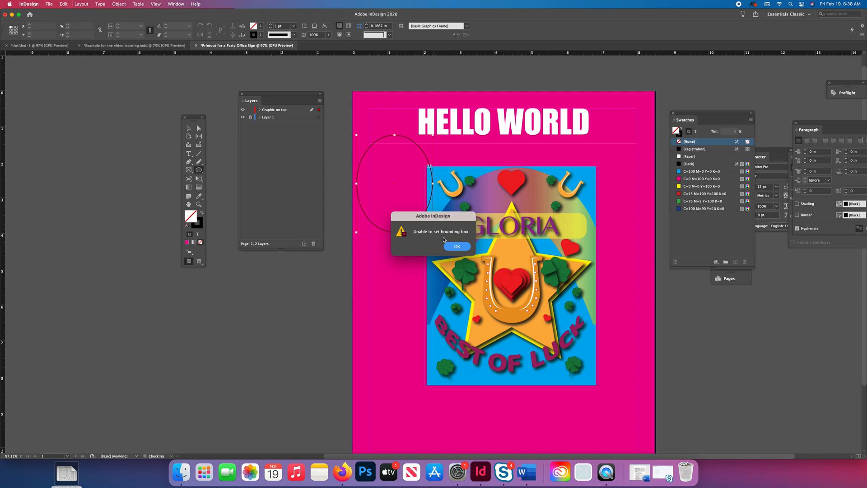
click(462, 245)
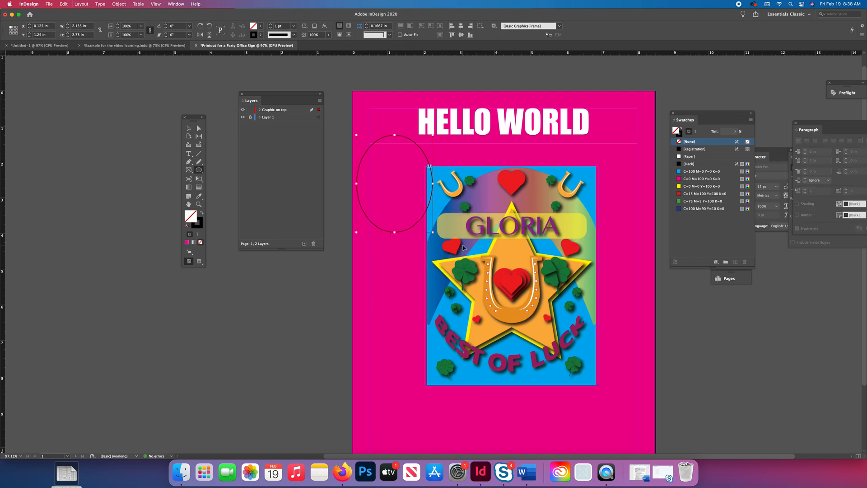
key(BackSpace)
- Move the Layers panel away from the artwork and draw a circle about 1.69 in across on the pasteboard left of the page
drag(261, 97, 91, 94)
click(199, 171)
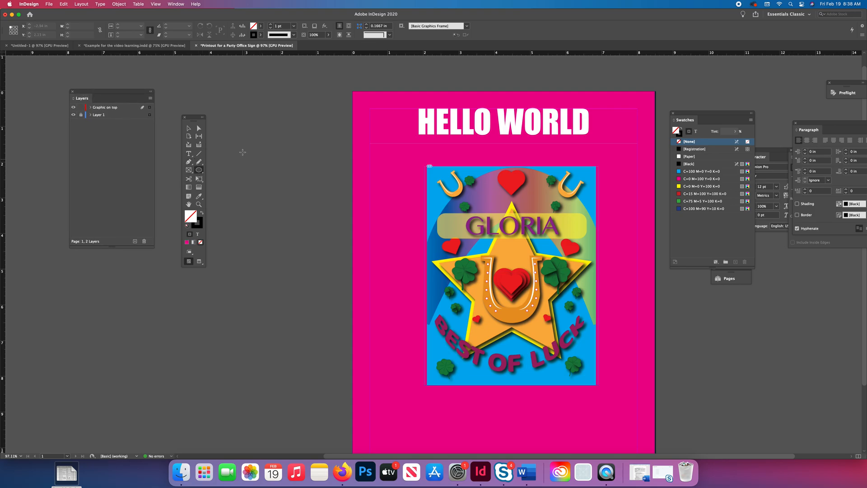
drag(250, 135, 310, 194)
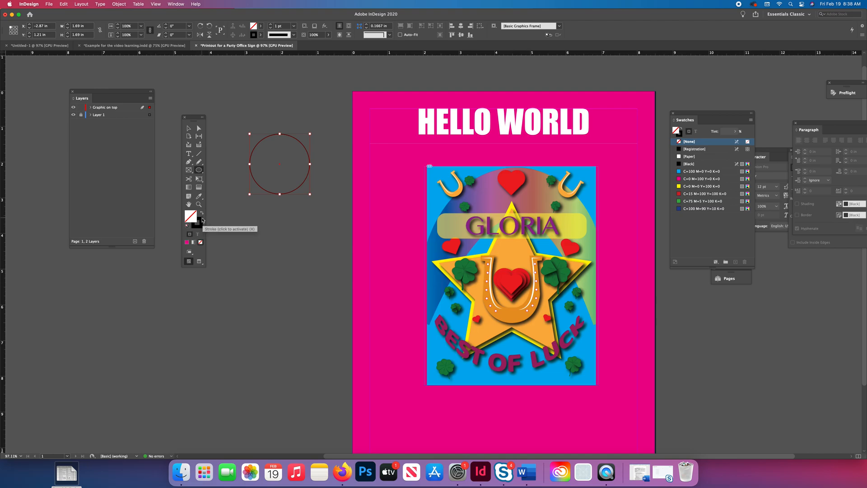
- Fill the circle with yellow C=0 M=0 Y=100 K=0 and set its stroke to None
click(261, 26)
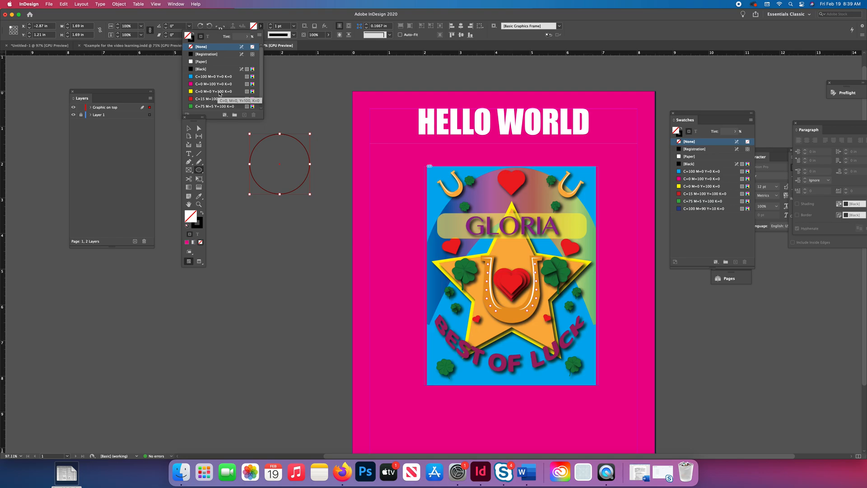
click(220, 93)
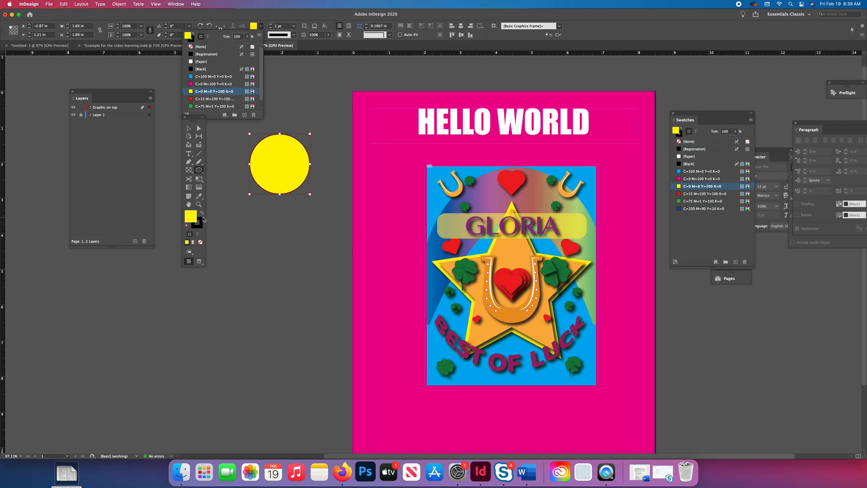
click(223, 14)
click(261, 35)
click(201, 56)
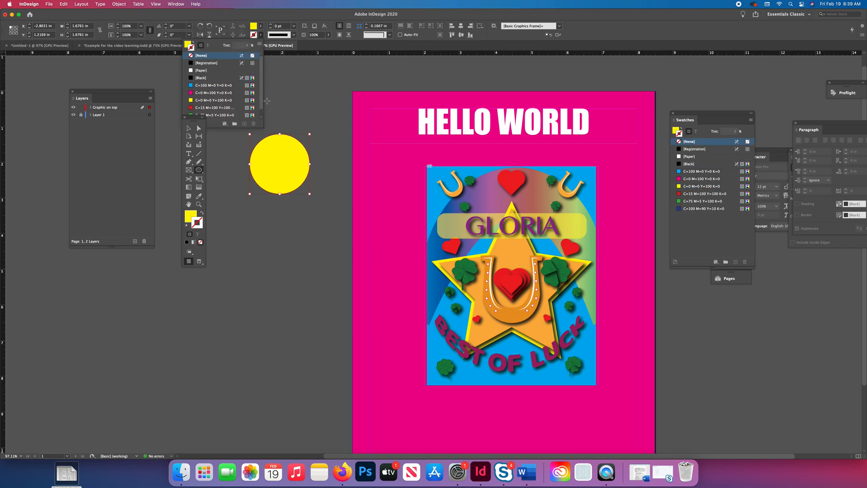
- Copy the yellow circle, paste eight duplicates and scatter them around the original, partly overlapping, along the page's left edge
click(189, 128)
click(284, 120)
click(283, 151)
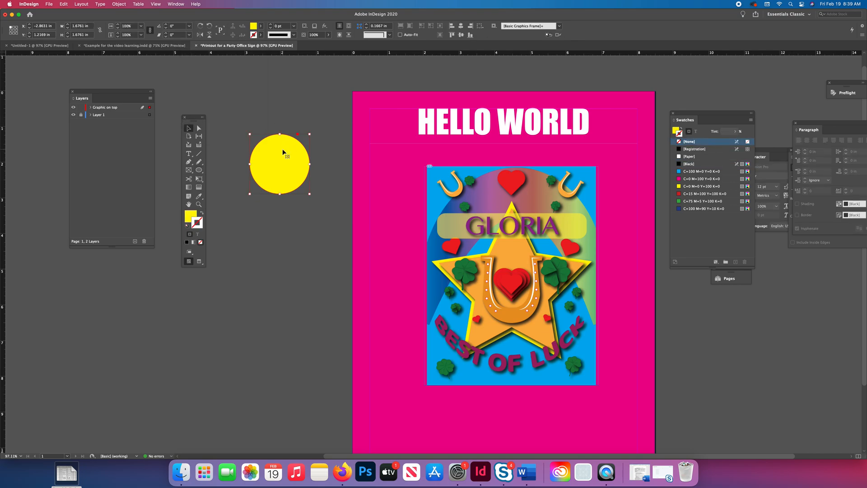
key(super+c)
key(super+v)
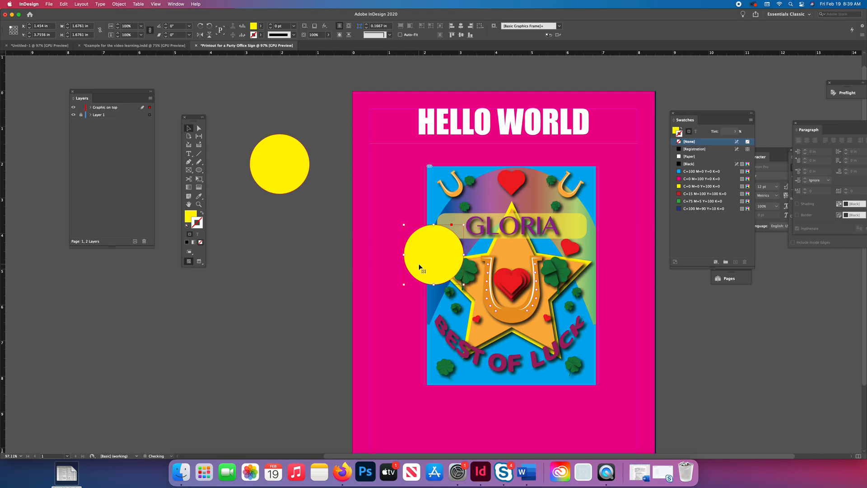
drag(422, 264, 314, 199)
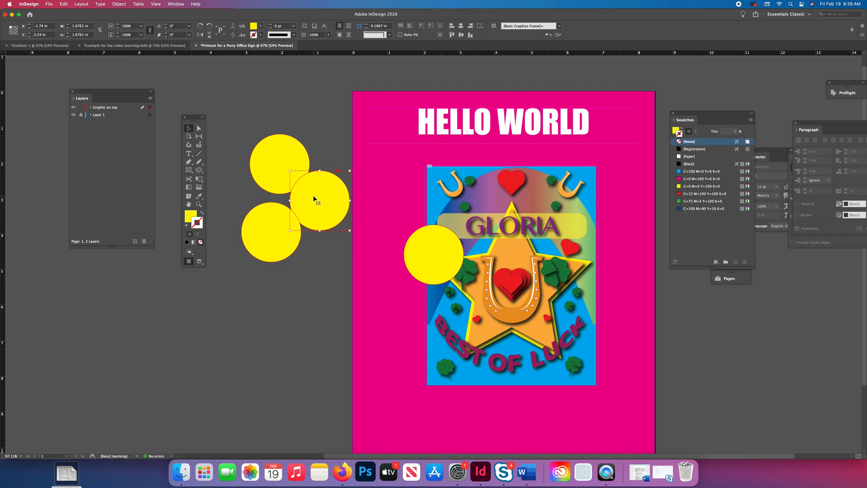
drag(419, 248, 323, 255)
drag(441, 253, 282, 276)
drag(422, 265, 291, 330)
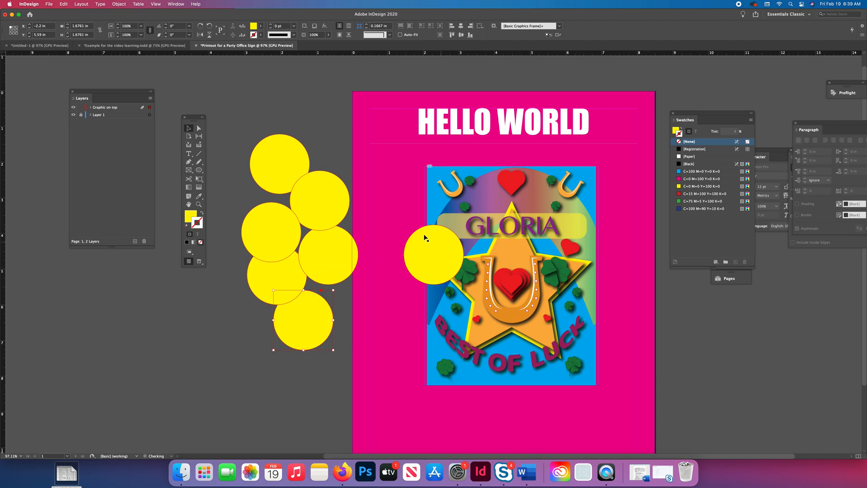
drag(429, 255, 324, 132)
drag(414, 250, 347, 195)
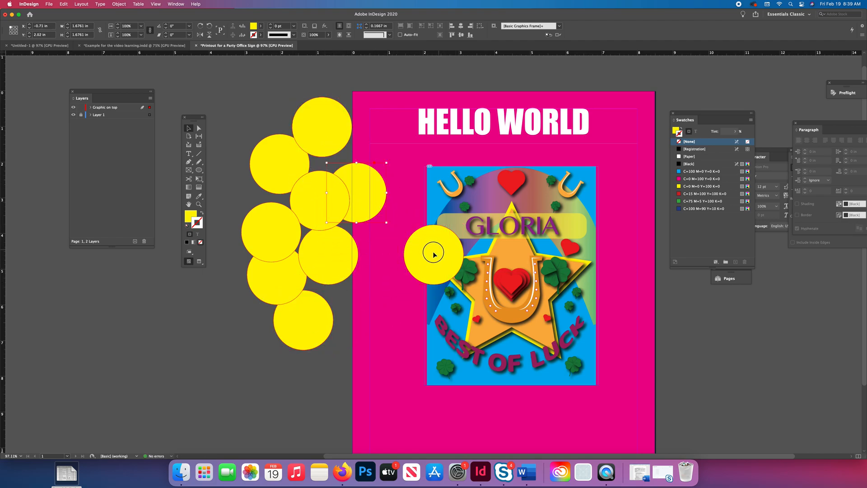
drag(436, 250, 379, 312)
- Move all nine yellow circles onto the page and enlarge them together to about 7.26 by 11.37 in
drag(236, 87, 374, 372)
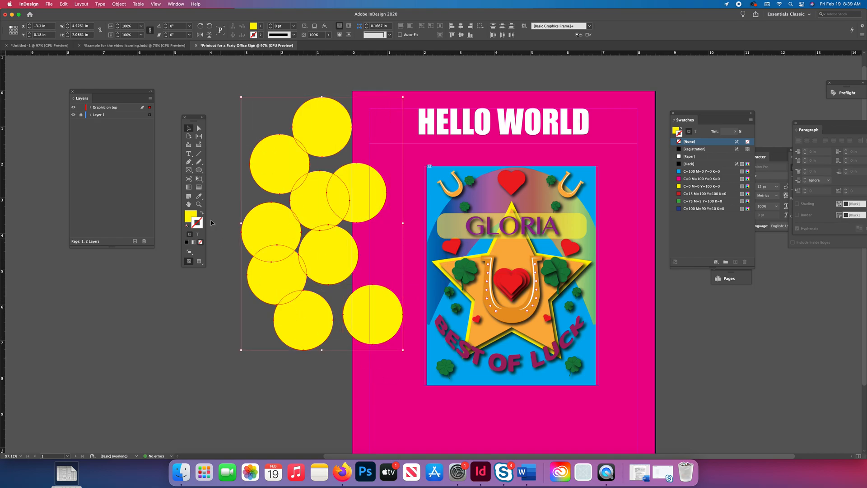
click(90, 108)
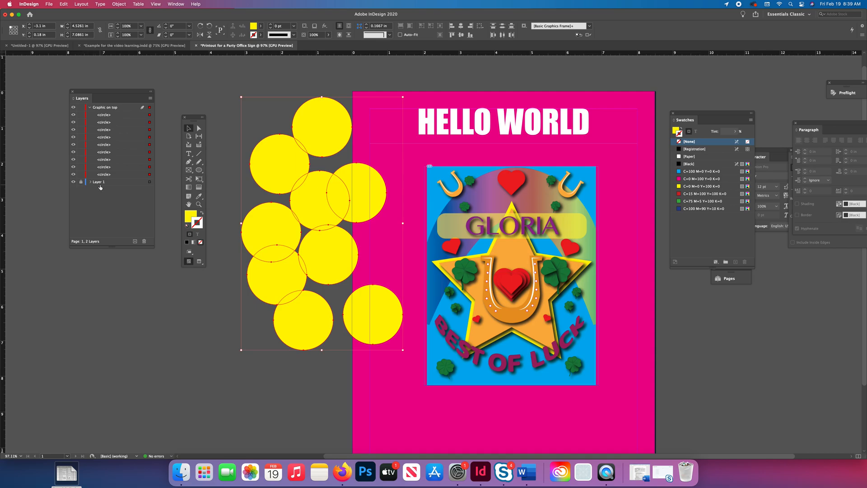
drag(227, 82, 403, 385)
drag(317, 124, 428, 121)
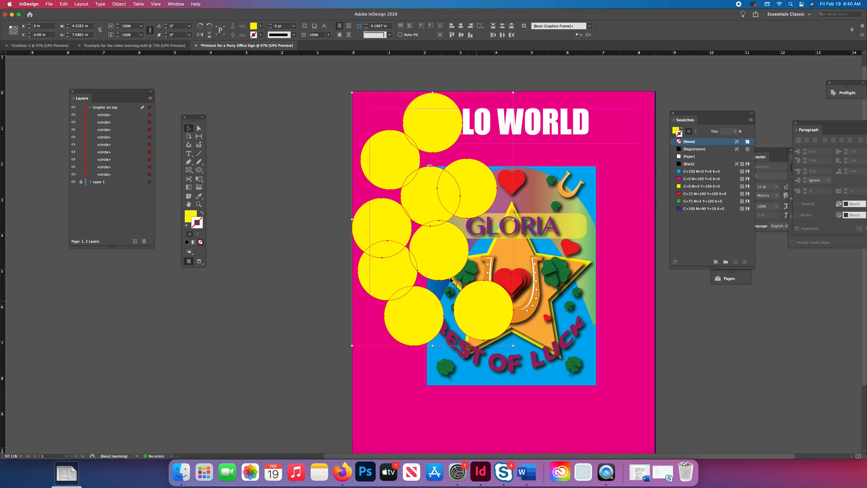
drag(514, 346, 612, 442)
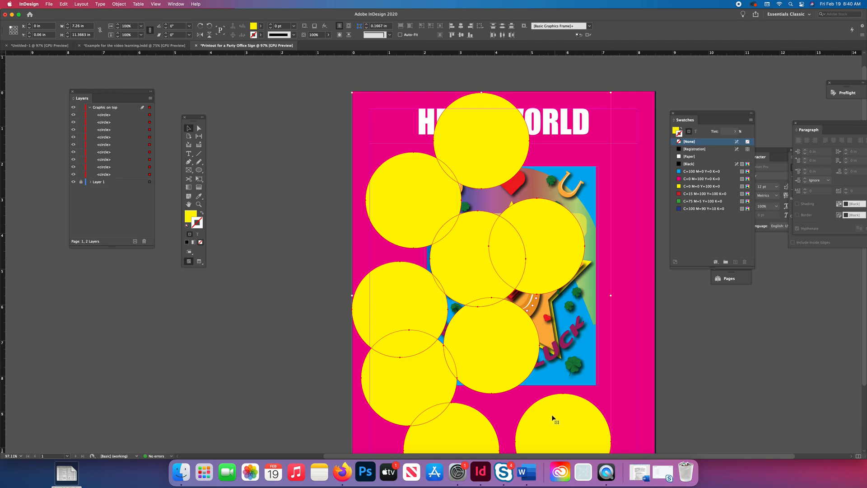
drag(553, 420, 552, 411)
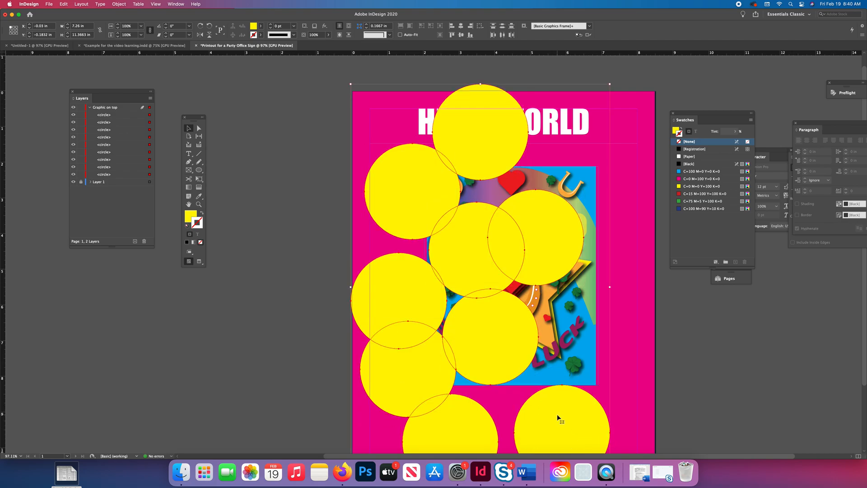
- Paste a duplicate set of the nine circles, flip it both ways to about 7.08 by 11.32 in and place it over the page's right half
key(super+v)
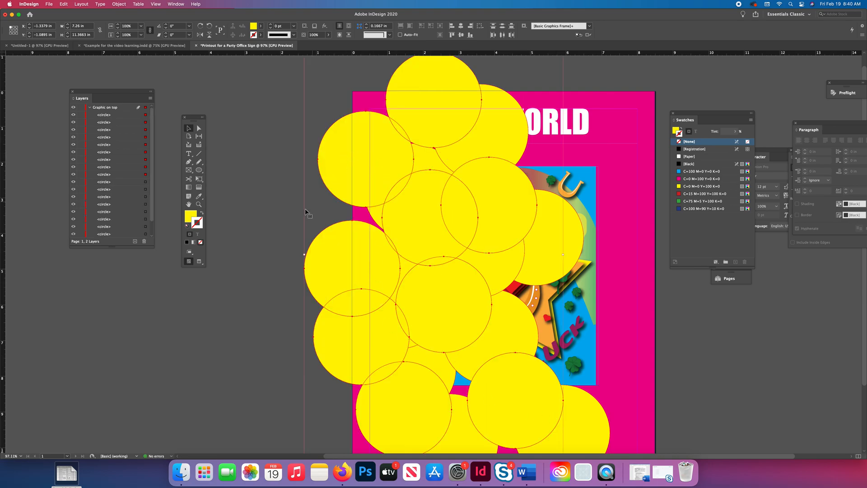
drag(301, 67, 497, 375)
drag(432, 210, 562, 240)
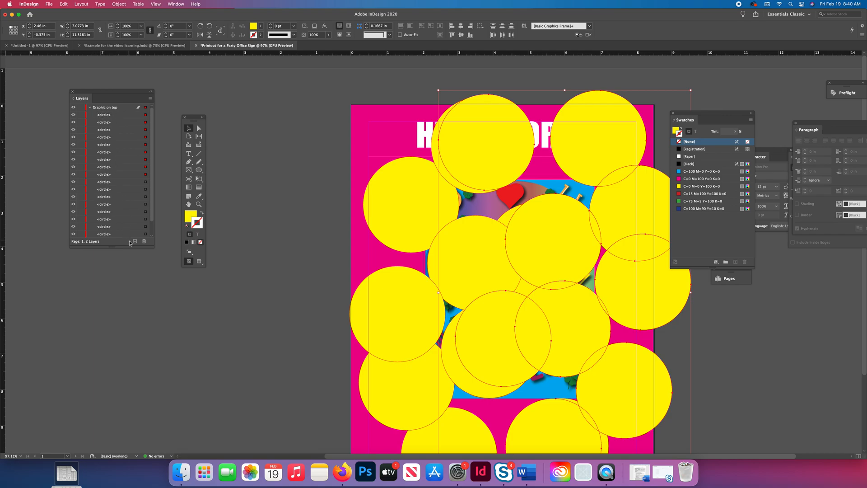
mouse_move(152, 205)
mouse_down()
mouse_move(152, 223)
mouse_move(156, 207)
mouse_up()
- Fill the duplicate set of circles with blue C=100 M=0 Y=0 K=0 and set its opacity to 50%
click(261, 26)
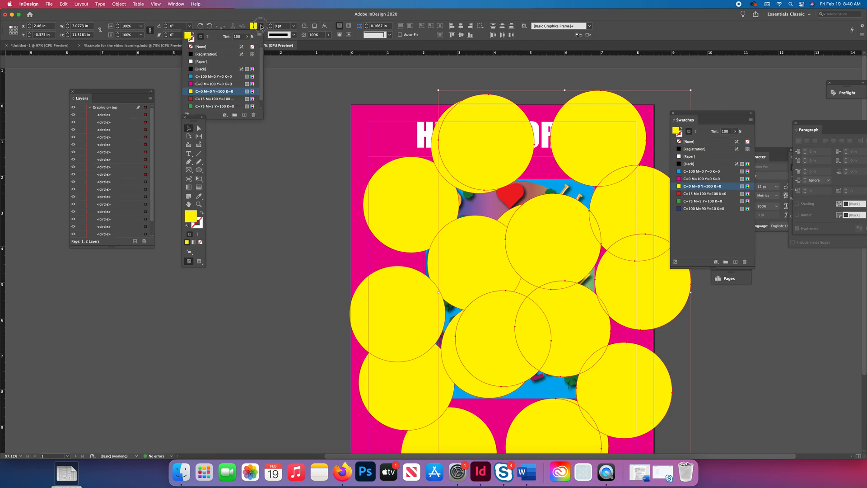
click(199, 77)
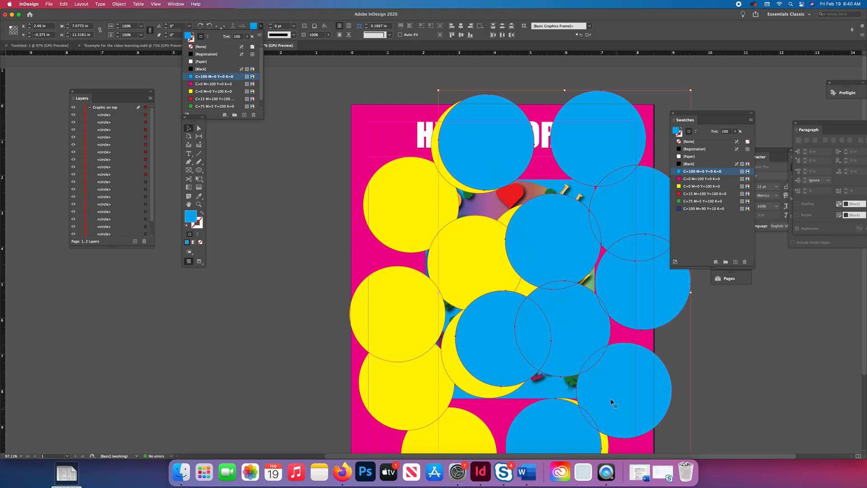
click(329, 35)
drag(318, 45, 311, 44)
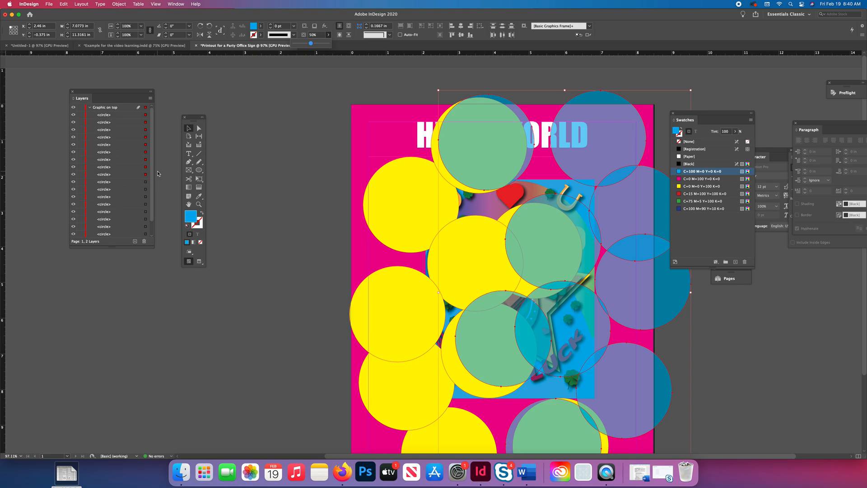
- Move the blue circles off the page onto the pasteboard to its right
click(242, 192)
scroll(482, 106, left, 1)
drag(482, 105, 723, 109)
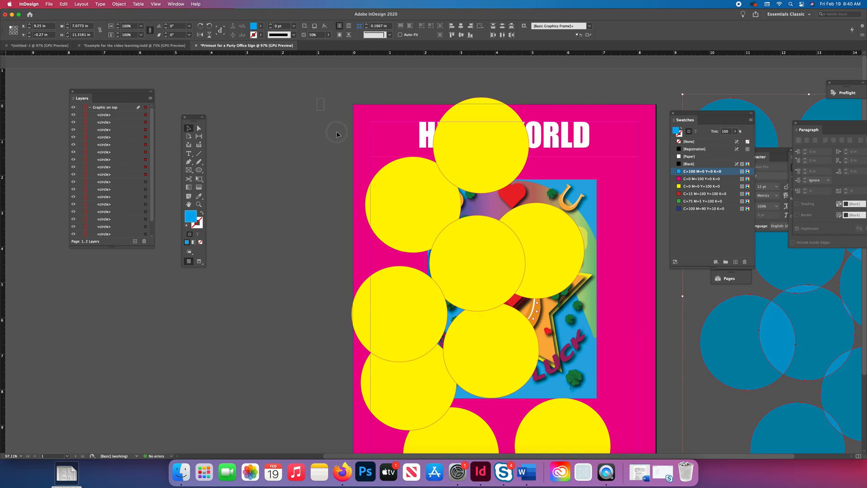
- Select the nine yellow circles on the page and set their opacity to 47%
scroll(596, 449, down, 4)
click(582, 392)
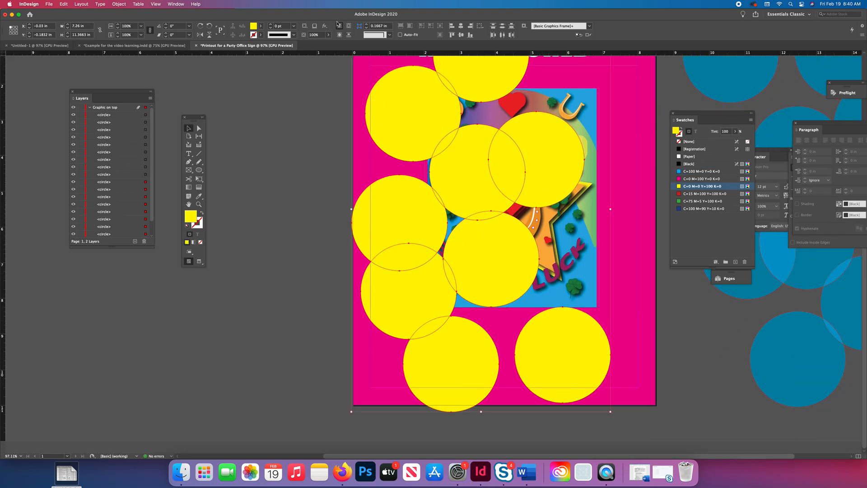
click(328, 35)
click(312, 44)
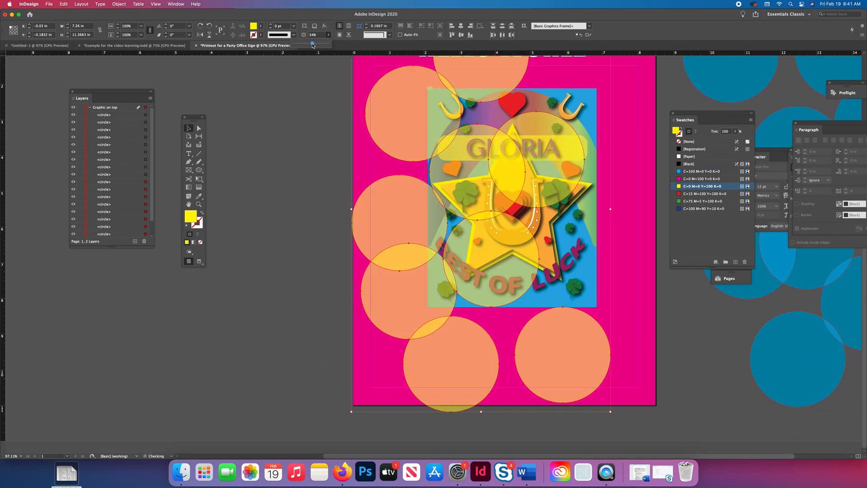
drag(312, 46, 310, 44)
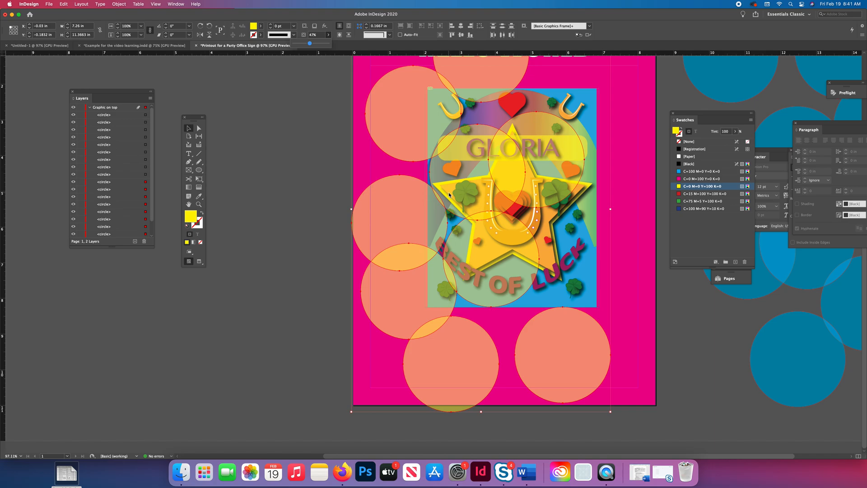
click(690, 361)
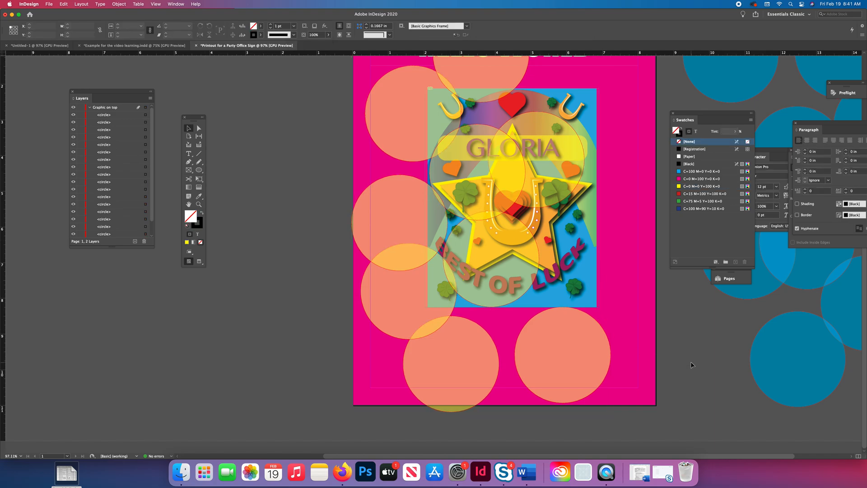
- Move the Swatches panel off the artwork and place all the blue circles back over the page's right half
key(super+minus)
key(super+minus)
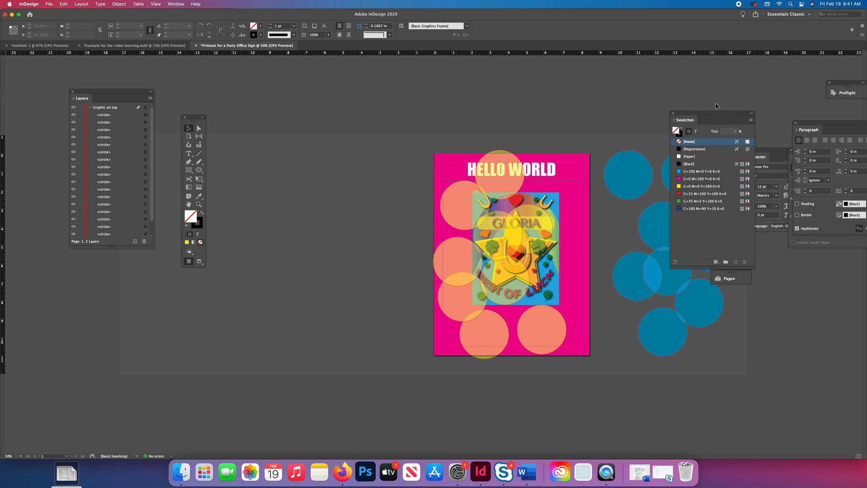
drag(711, 116, 826, 280)
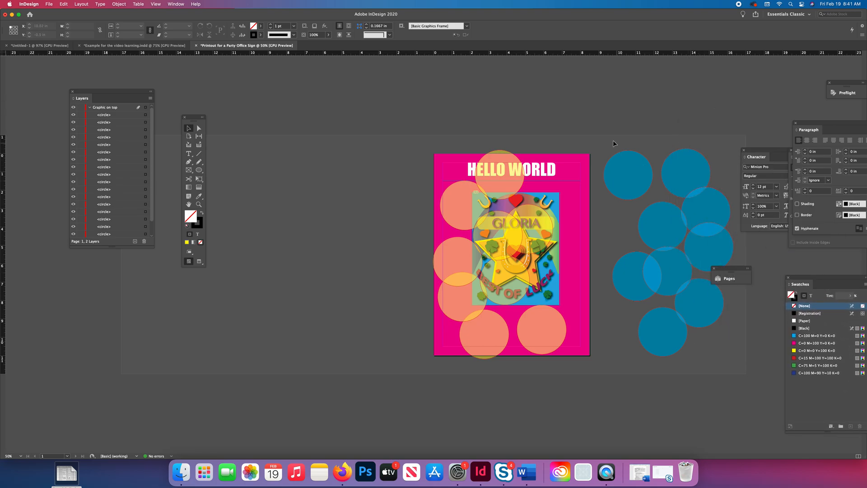
drag(649, 194, 737, 371)
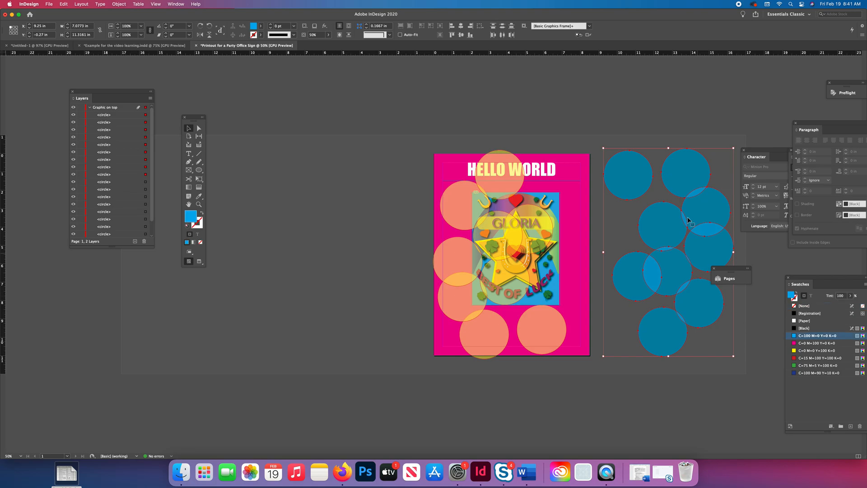
drag(677, 172, 569, 177)
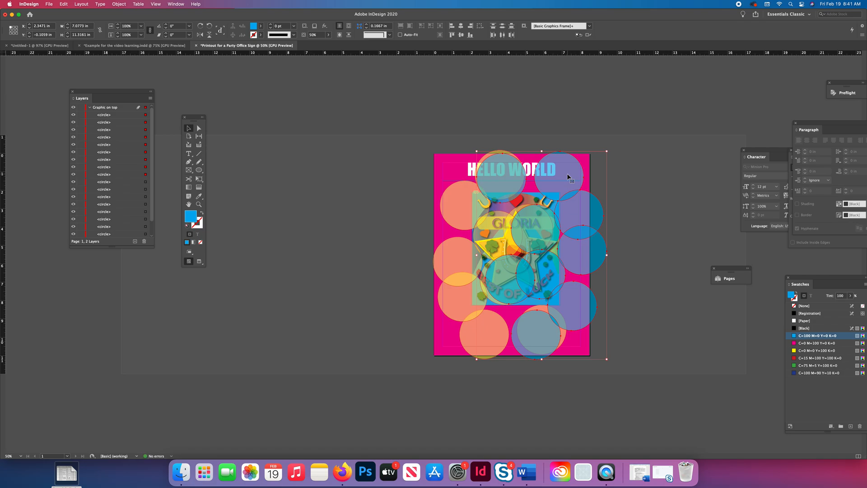
- Place a duplicate set of the blue circles on the pasteboard left of the page and fill it with green C=75 M=5 Y=100 K=0
drag(502, 182, 312, 180)
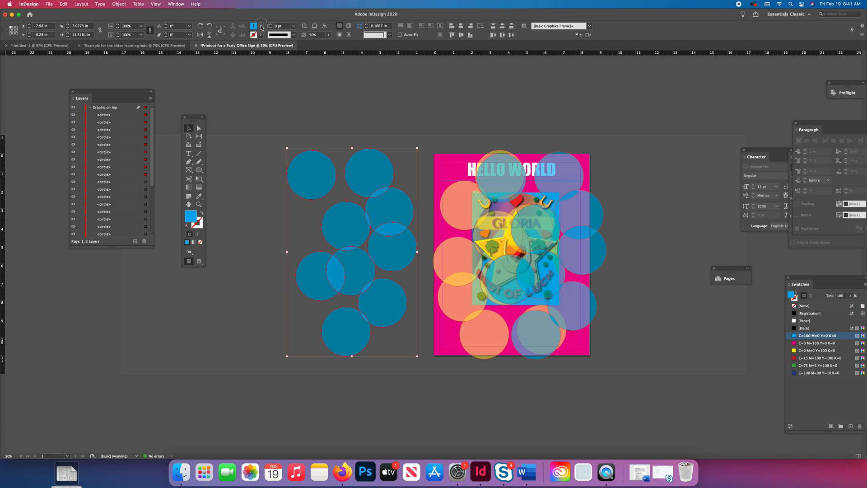
click(261, 26)
click(210, 107)
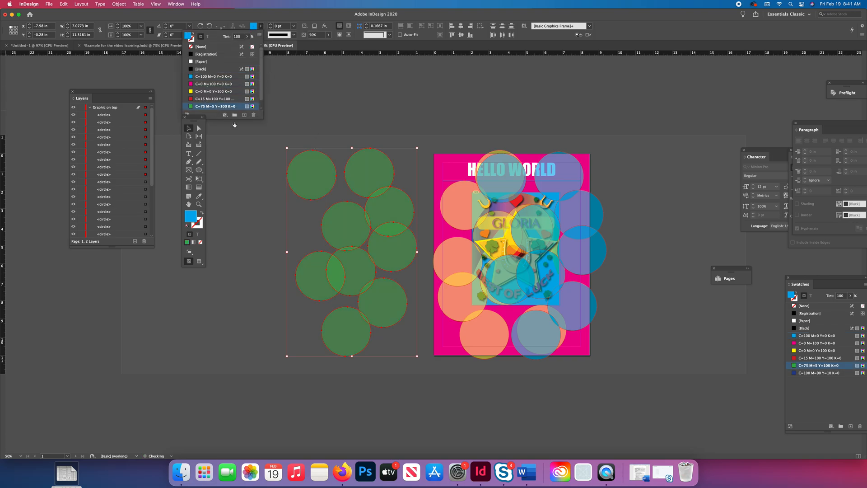
- Scale the green circles down to about 5.62 by 8.99 in and move them so they overlap the page's left half
drag(417, 356, 390, 313)
drag(340, 212, 435, 238)
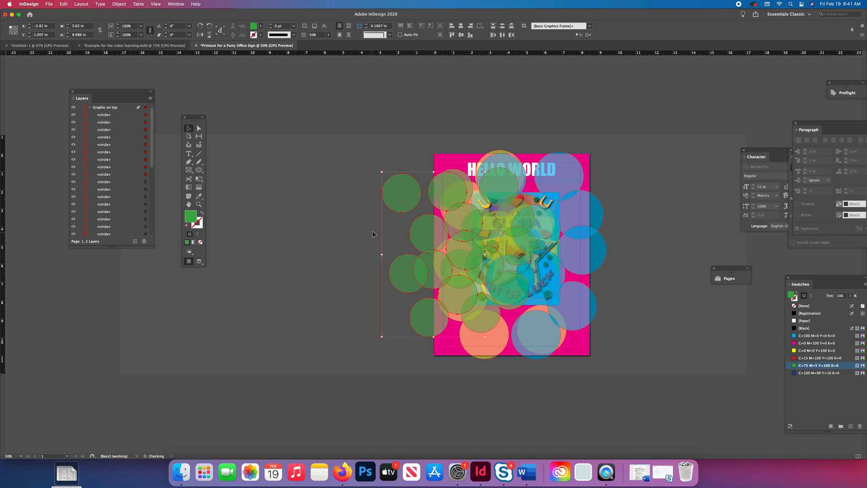
- Rotate the selected green circles into a landscape arrangement about 9.03 by 5.4 in and move them over the page's lower half
drag(381, 169, 352, 208)
drag(417, 251, 504, 279)
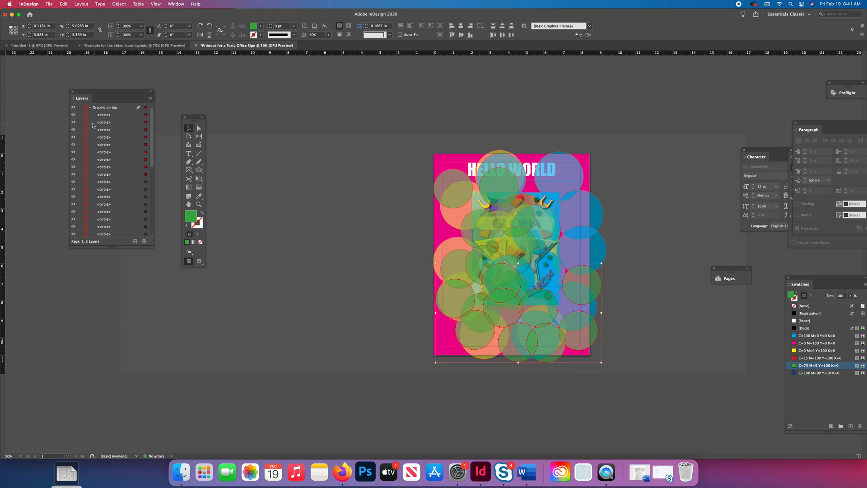
- Unlock Layer 1 and move the BEST-OF-LUCK-CARD image and HELLO WORLD text above the circles in the Graphic on top layer
click(90, 108)
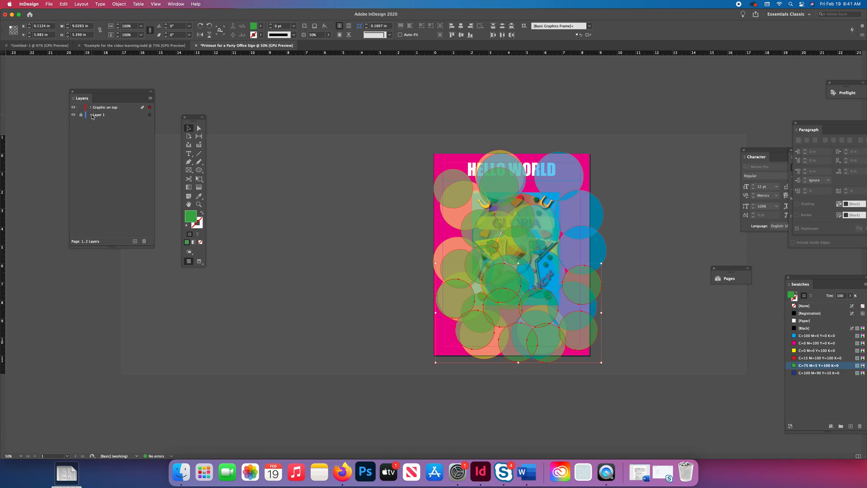
click(91, 116)
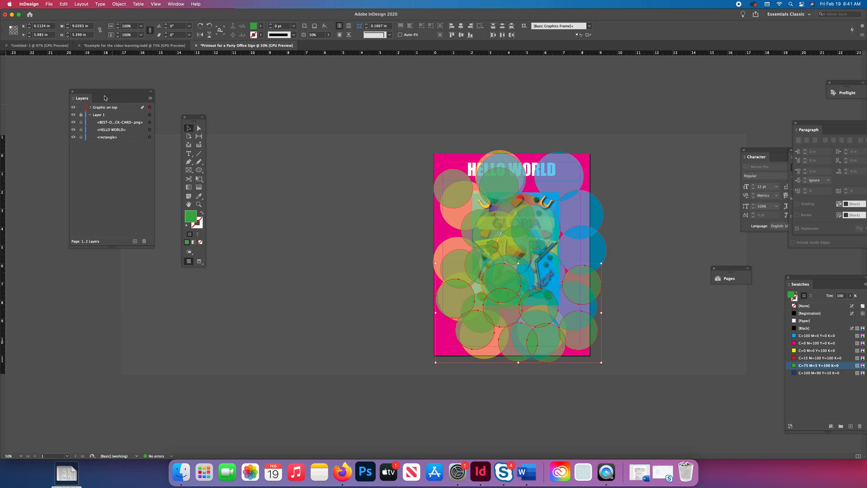
click(81, 116)
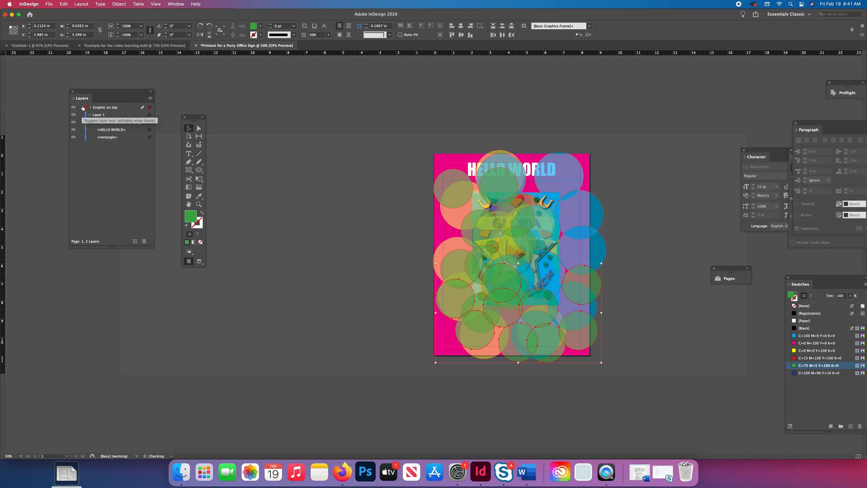
click(107, 125)
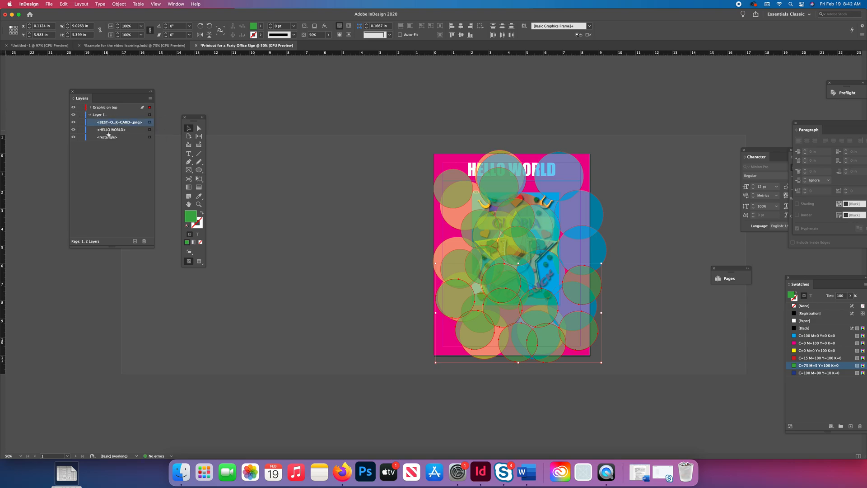
shift+click(108, 130)
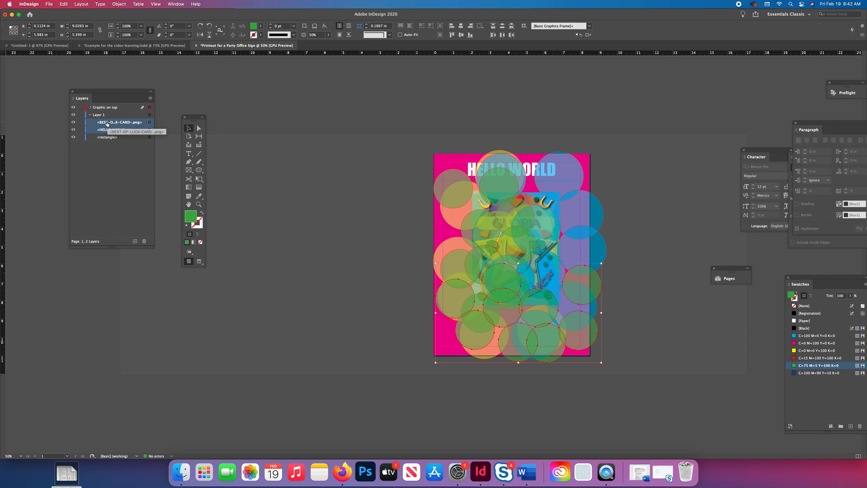
drag(102, 126, 92, 108)
click(91, 108)
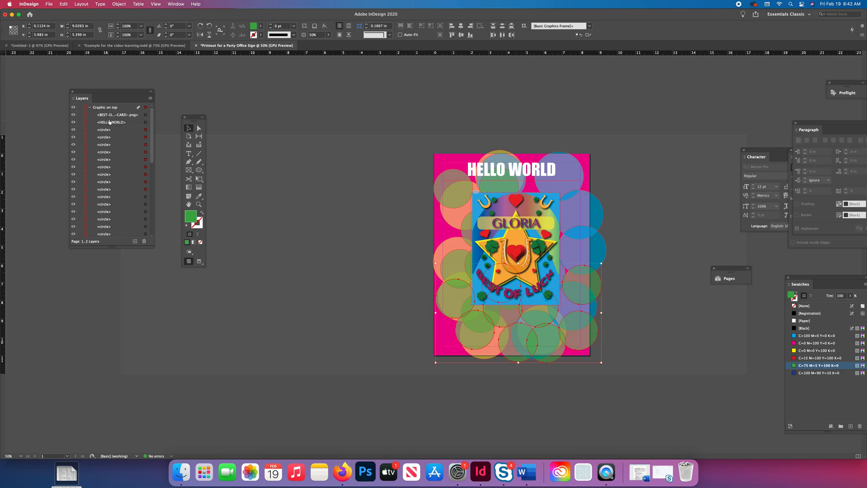
- Move the Tools panel away from the Layers panel, lengthen the Layers panel to show the full object list, and deselect the artwork
drag(201, 122, 295, 110)
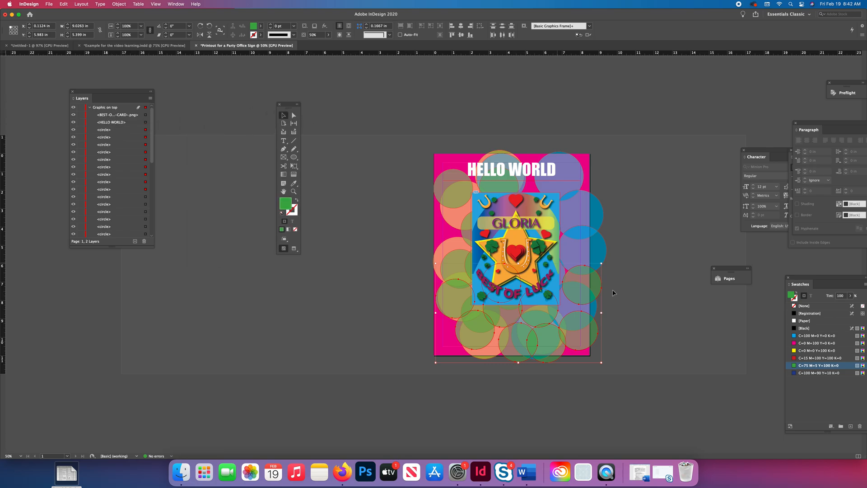
drag(115, 259, 131, 413)
click(174, 147)
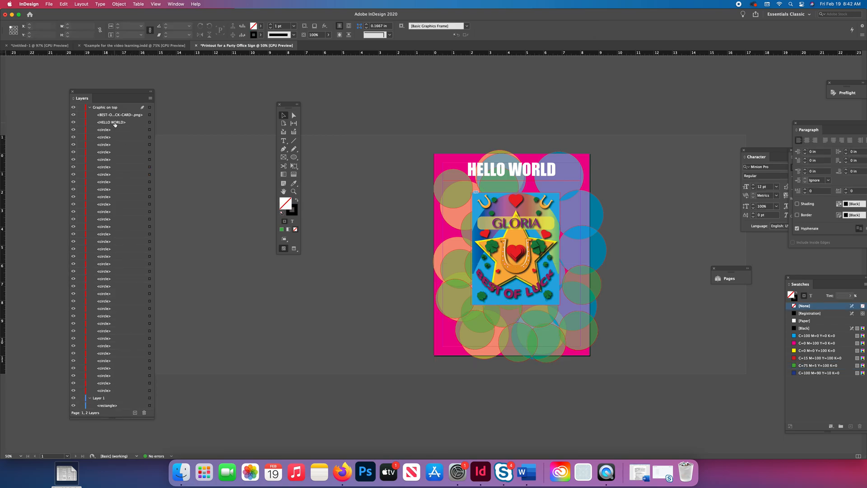
- Move the card image down among the circles in the stacking order, and bring it back to the front
drag(114, 116, 131, 256)
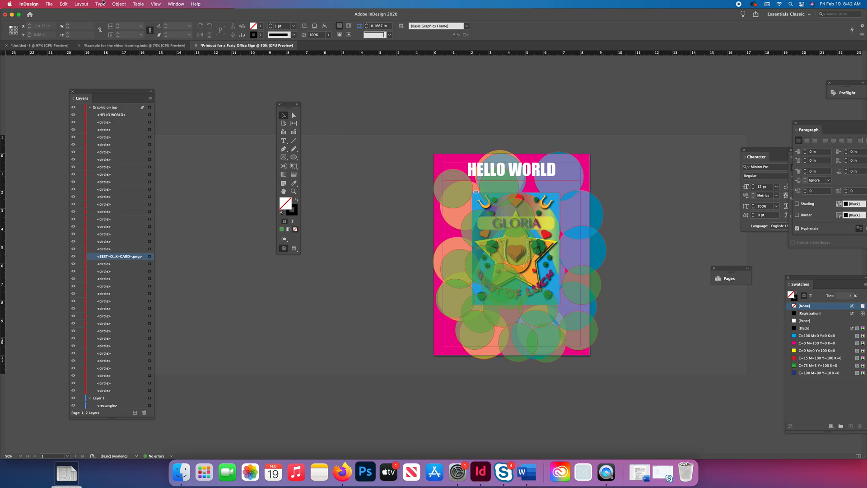
click(119, 5)
mouse_move(126, 32)
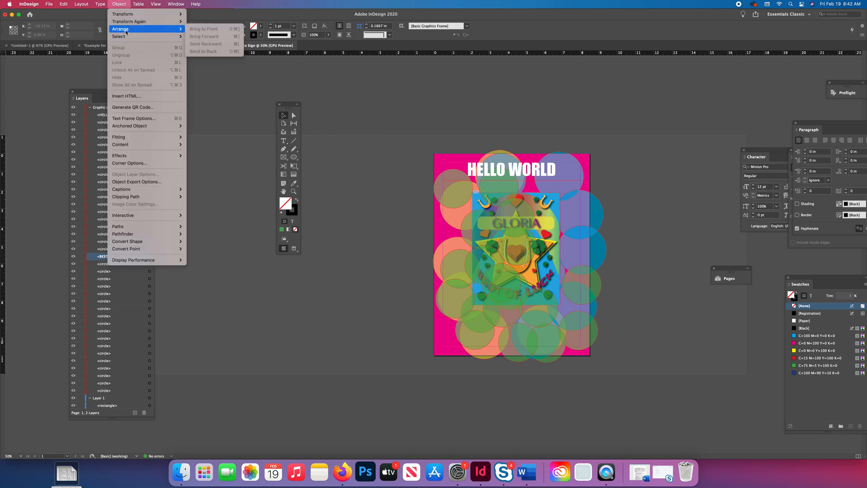
click(253, 122)
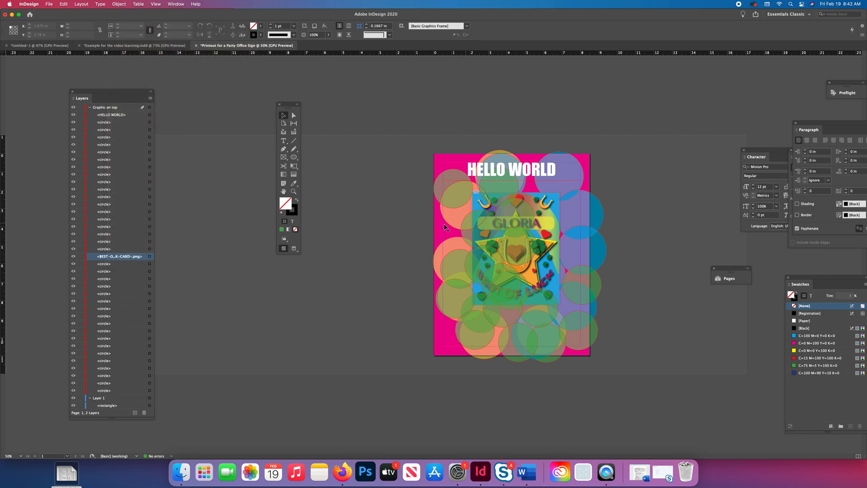
click(150, 257)
click(117, 4)
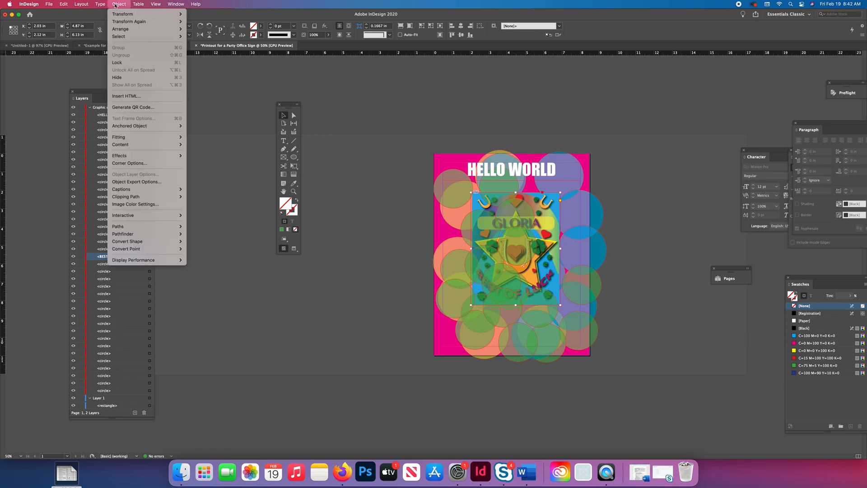
mouse_move(144, 29)
click(210, 29)
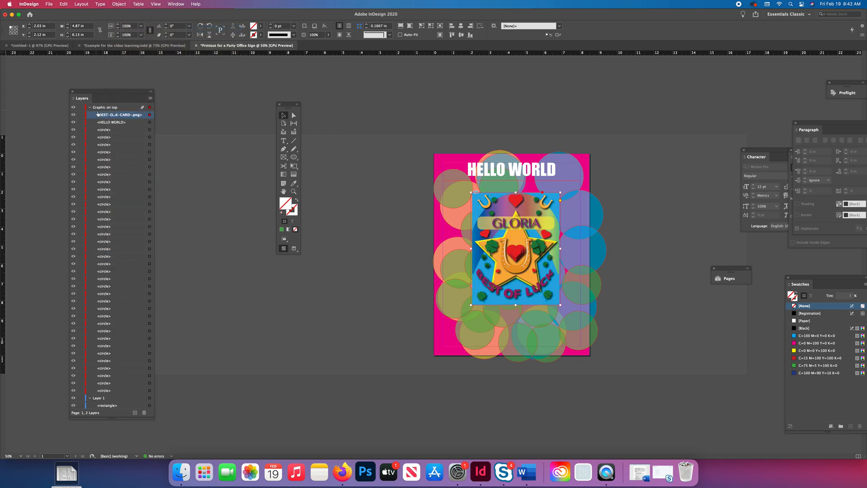
- Lock the HELLO WORLD text and the card image in the Graphic on top layer
click(150, 123)
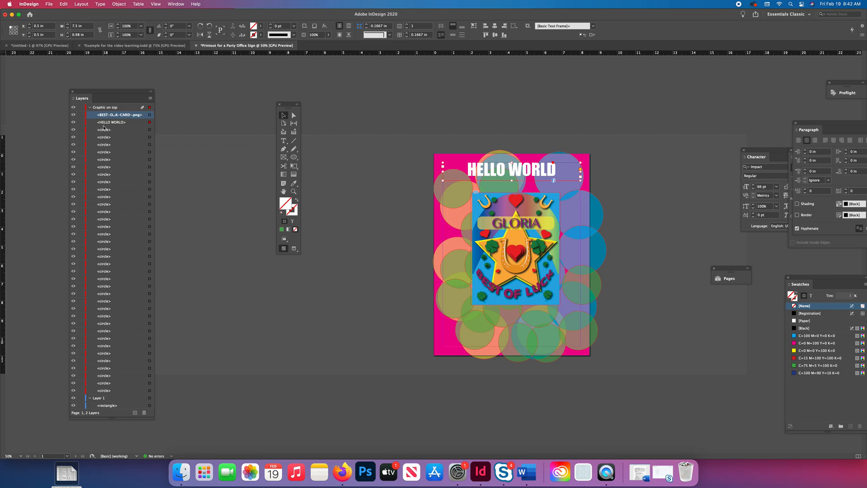
click(82, 123)
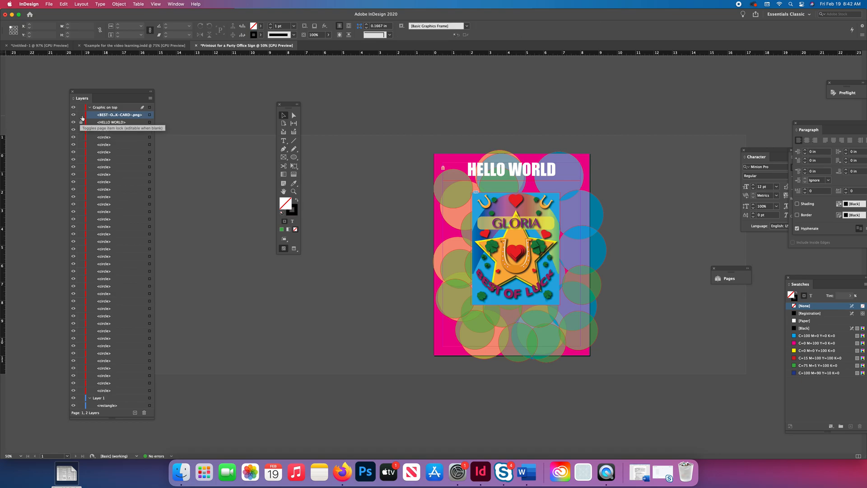
click(82, 116)
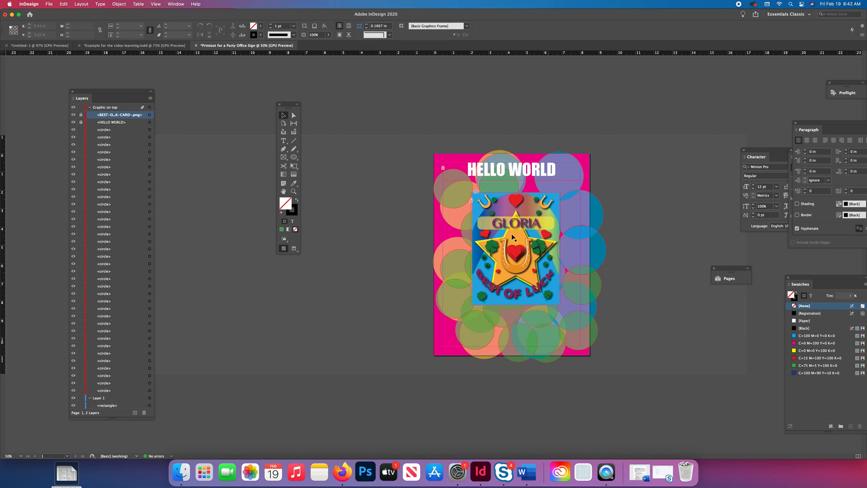
- Reposition individual green, yellow and blue circles around the page's upper corners and left edge
drag(447, 189, 445, 163)
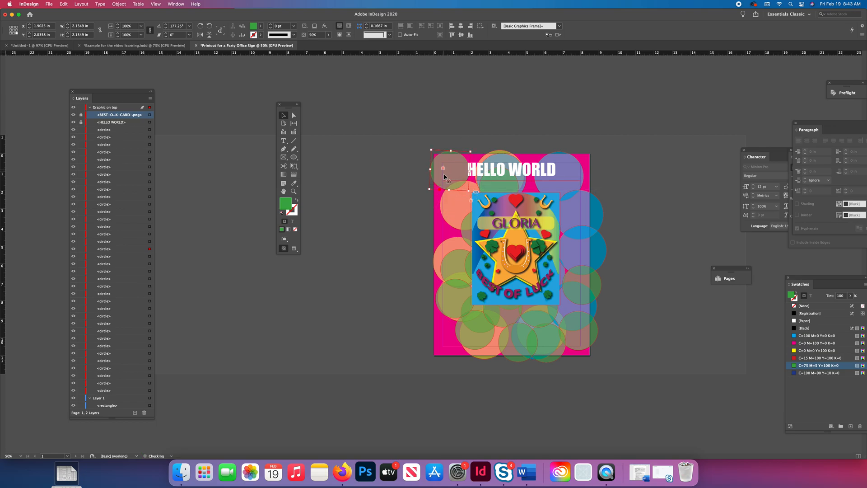
click(444, 224)
drag(443, 251, 455, 266)
drag(577, 175, 581, 171)
drag(586, 280, 568, 182)
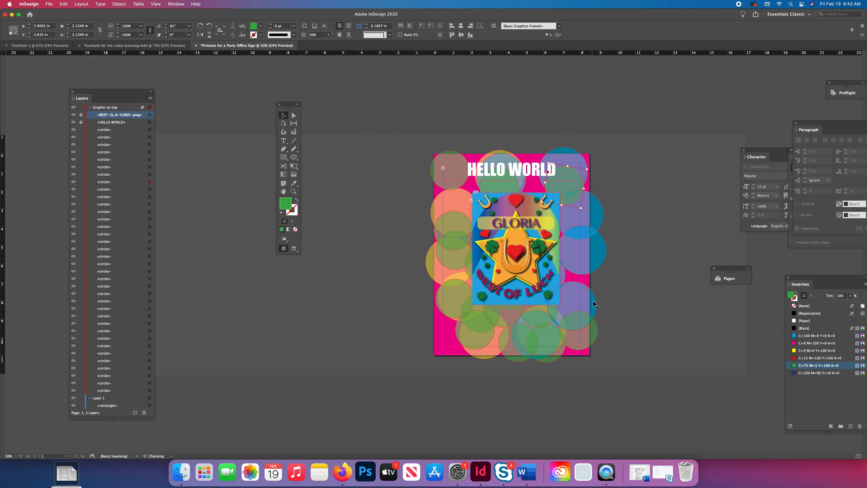
- Spread more blue and green circles along the page's edges and scale the upper-right green circle to about 1.57 in
drag(584, 312, 583, 278)
drag(579, 329, 577, 298)
drag(555, 336, 528, 171)
click(504, 180)
click(568, 190)
drag(581, 208, 583, 178)
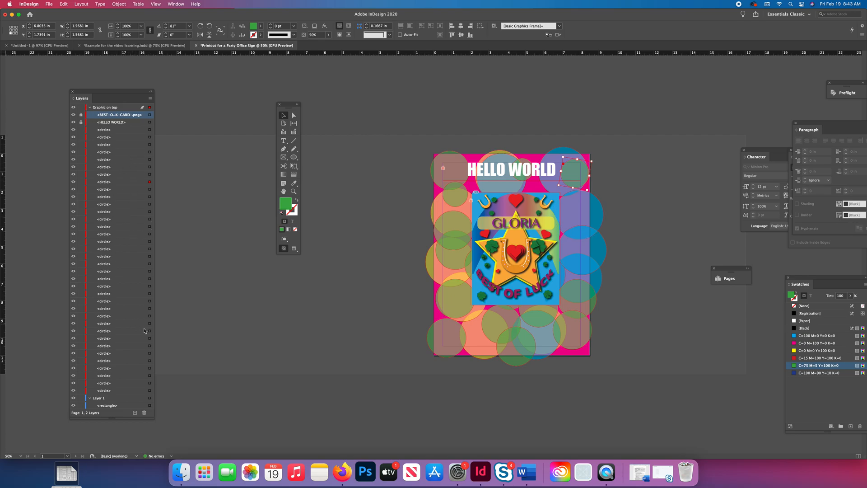
- Scale the middle blue circle on the page's right edge to about 2.13 in and the green circle below it to about 1.33 in
click(593, 250)
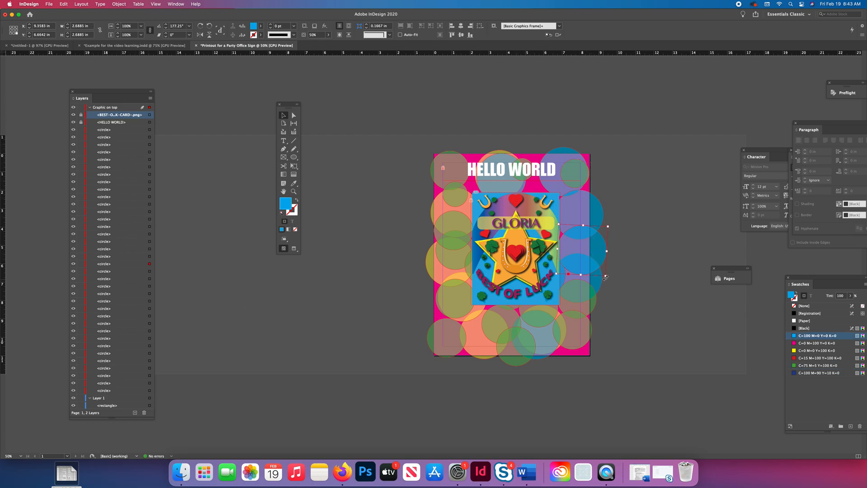
drag(606, 276, 597, 266)
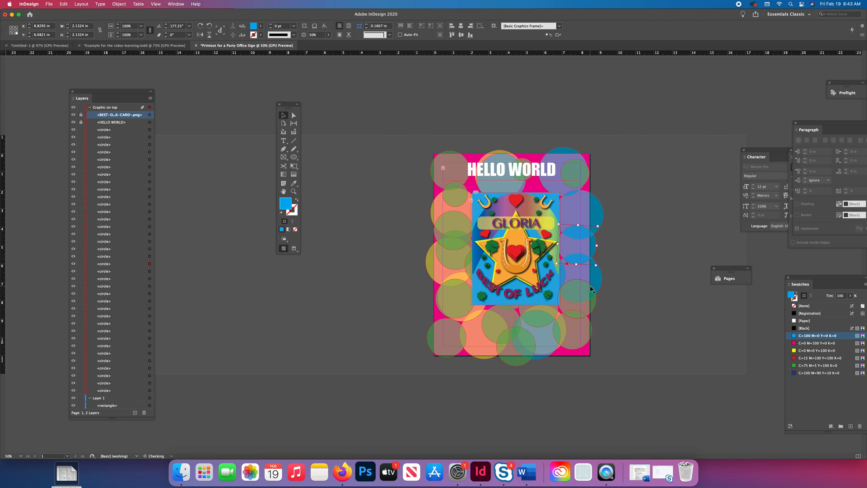
click(567, 296)
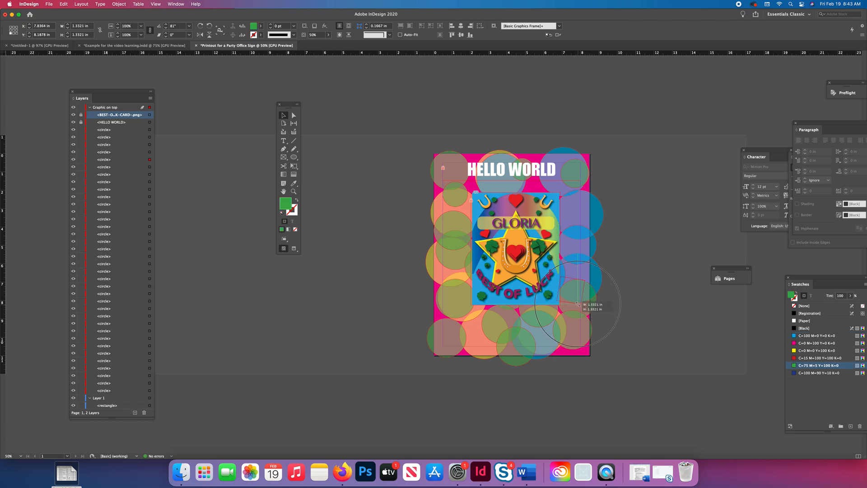
- Shrink the green circles around the page's lower part and move the bottom-centre green circle to the page's bottom-right corner
click(472, 316)
drag(473, 323, 458, 275)
click(505, 325)
drag(520, 345, 480, 320)
click(583, 327)
mouse_move(582, 328)
mouse_down()
mouse_move(590, 315)
mouse_move(593, 335)
mouse_up()
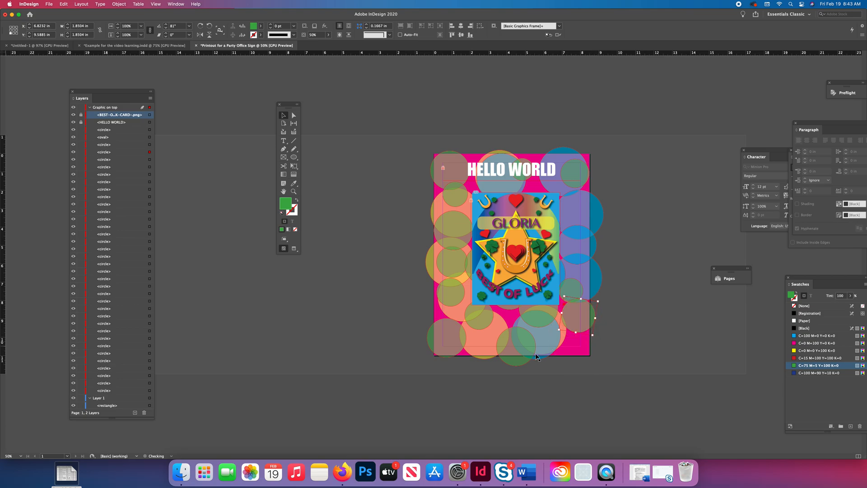
drag(514, 353, 566, 344)
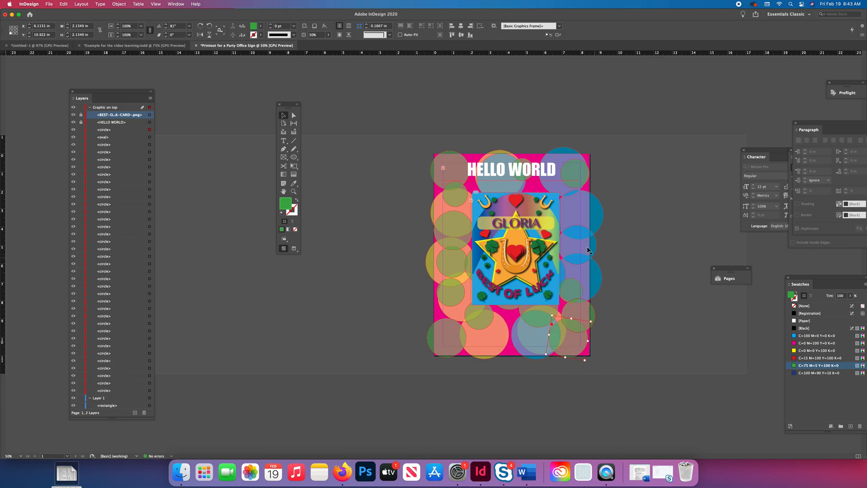
- Unlock the BEST-OF-LUCK-CARD image and select it
click(293, 191)
click(544, 243)
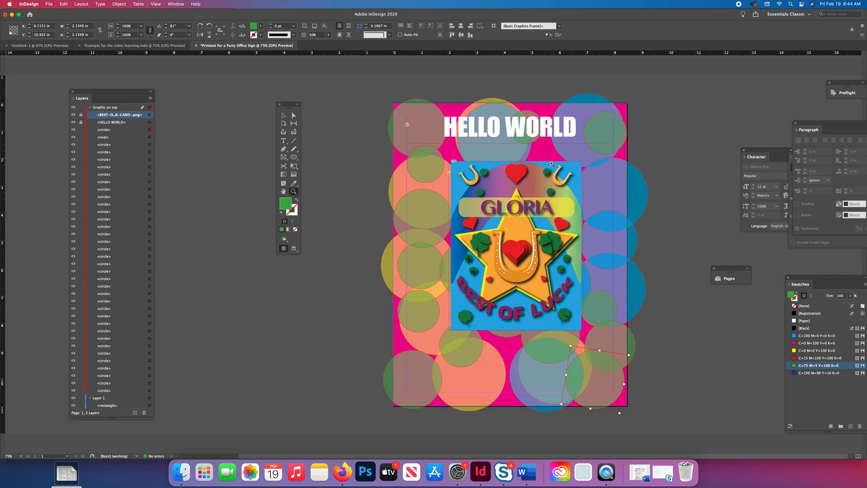
key(v)
click(499, 183)
click(470, 166)
click(403, 169)
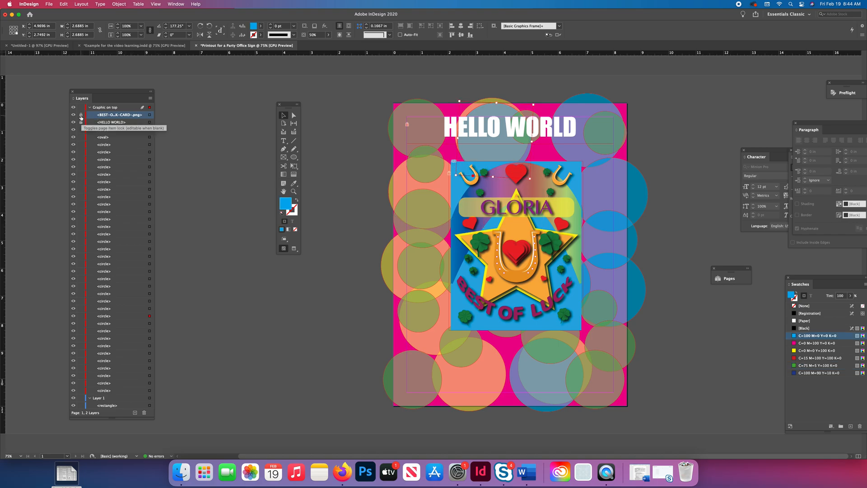
click(150, 115)
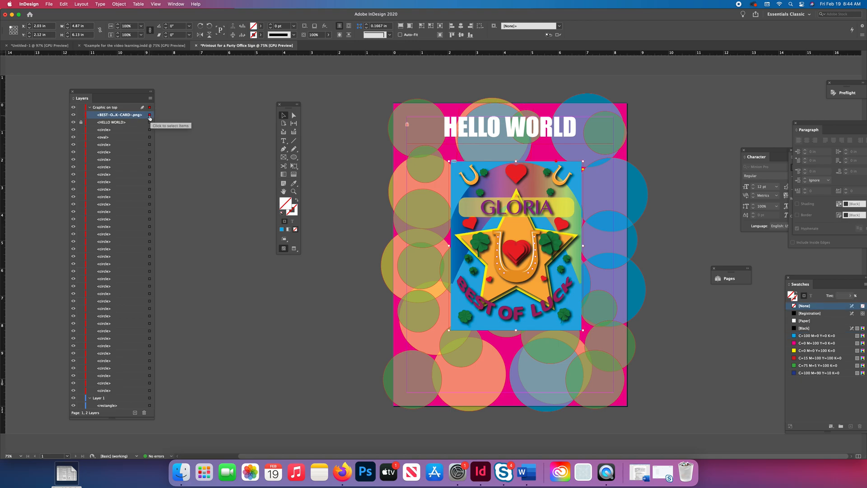
- Add a drop shadow to the card image with its opacity set to 53%
right_click(517, 246)
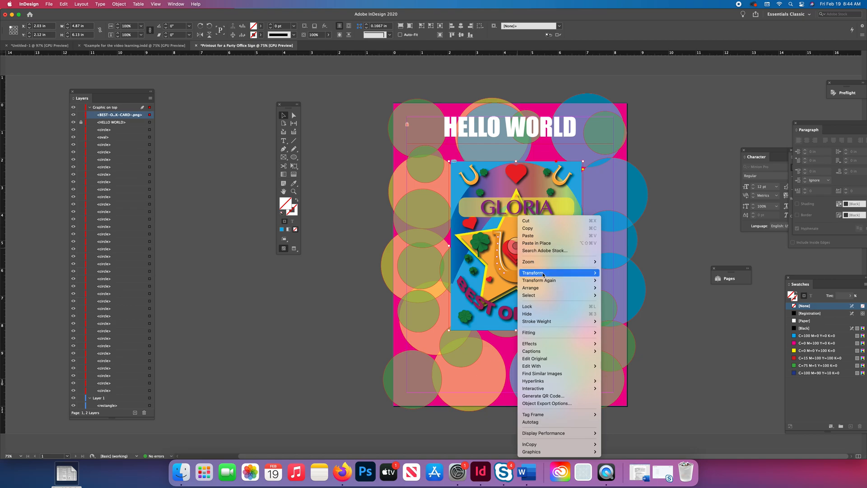
mouse_move(565, 346)
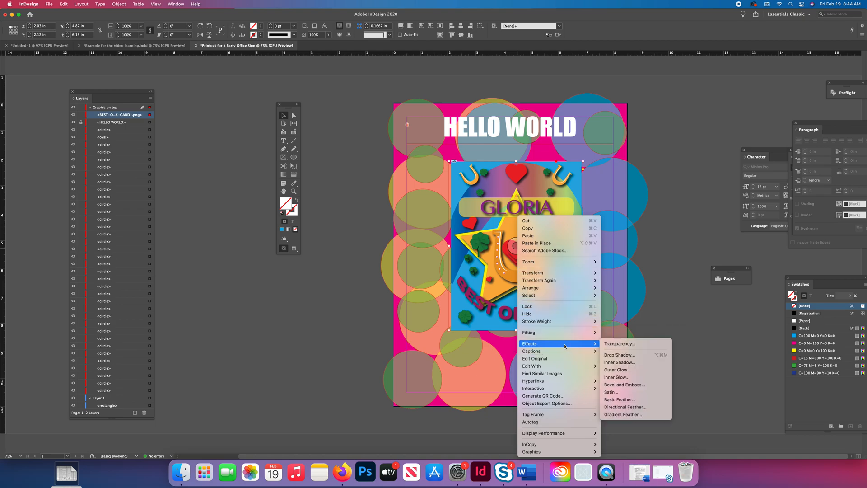
click(624, 357)
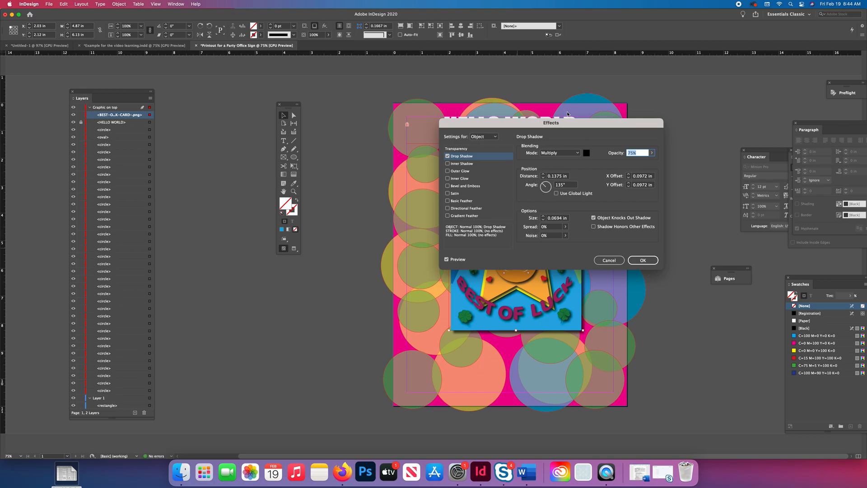
drag(571, 122, 312, 93)
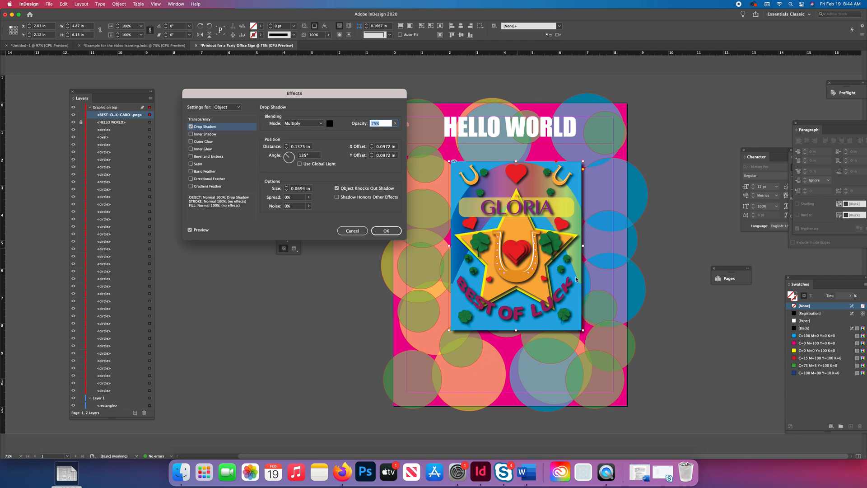
click(396, 123)
mouse_move(387, 132)
mouse_down()
mouse_move(369, 135)
mouse_move(379, 136)
mouse_up()
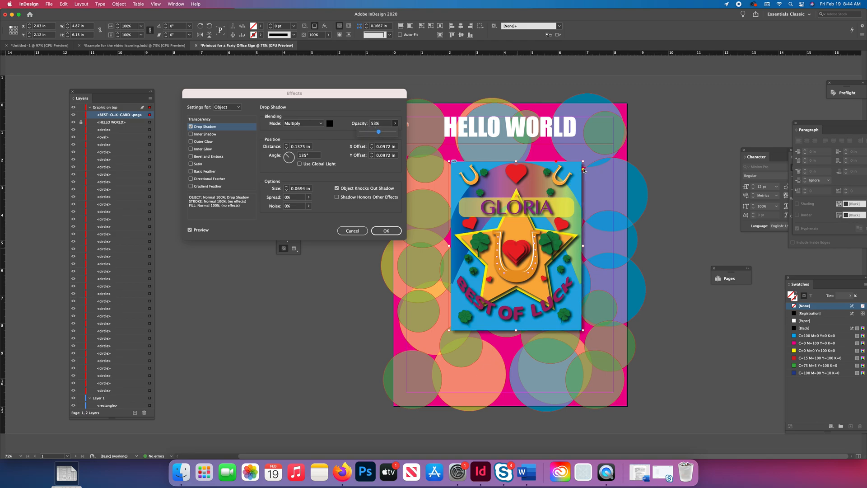
- Try the inner shadow, glow, bevel and emboss, satin and feather effects on the card image, and clear them again
click(190, 134)
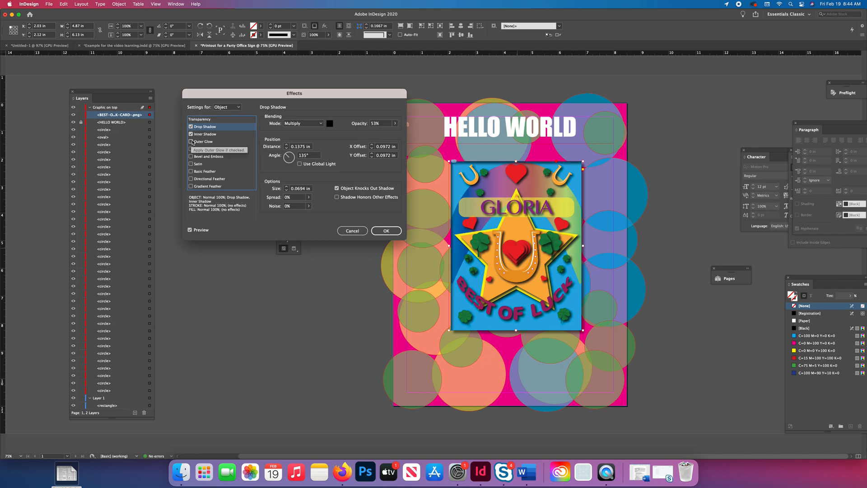
click(190, 142)
click(191, 149)
click(190, 156)
click(191, 164)
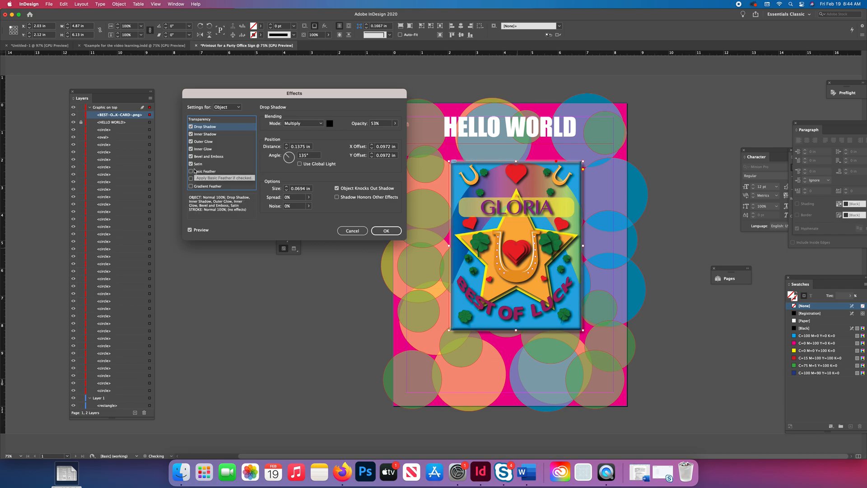
click(191, 171)
click(191, 180)
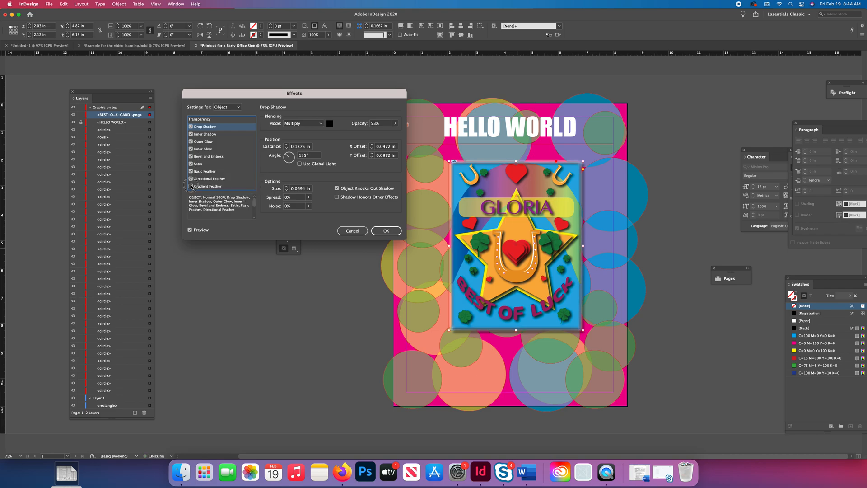
click(190, 179)
click(191, 171)
click(191, 164)
click(191, 157)
click(190, 149)
click(191, 141)
click(191, 134)
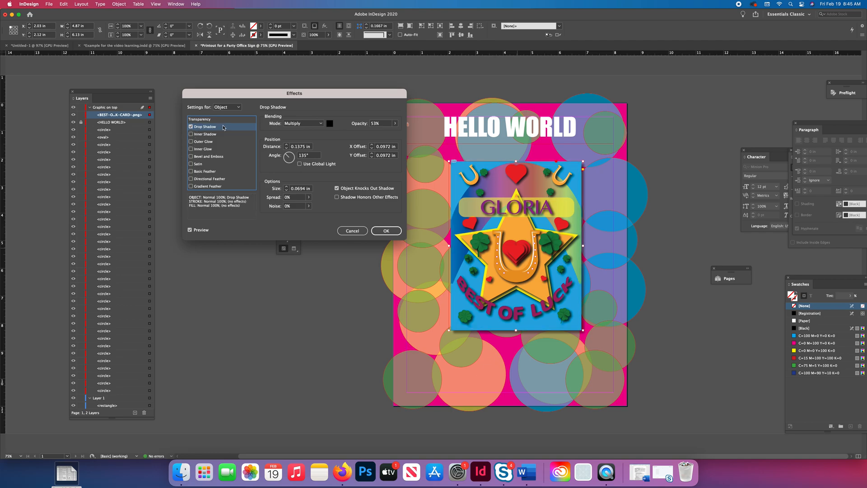
- Apply the drop shadow settings to the card image
click(388, 229)
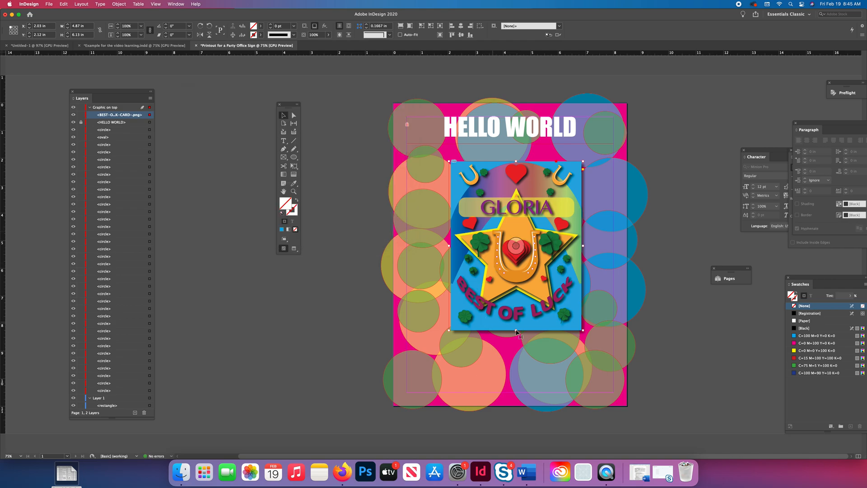
- Enlarge the card image's frame to about 5.93 × 7.46 in, shift it up and left, and fit its content proportionally
drag(583, 331, 611, 368)
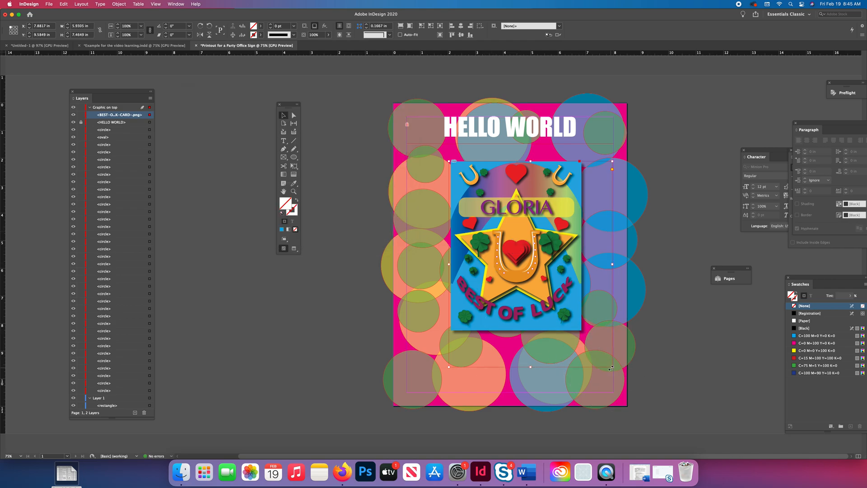
drag(552, 313, 540, 307)
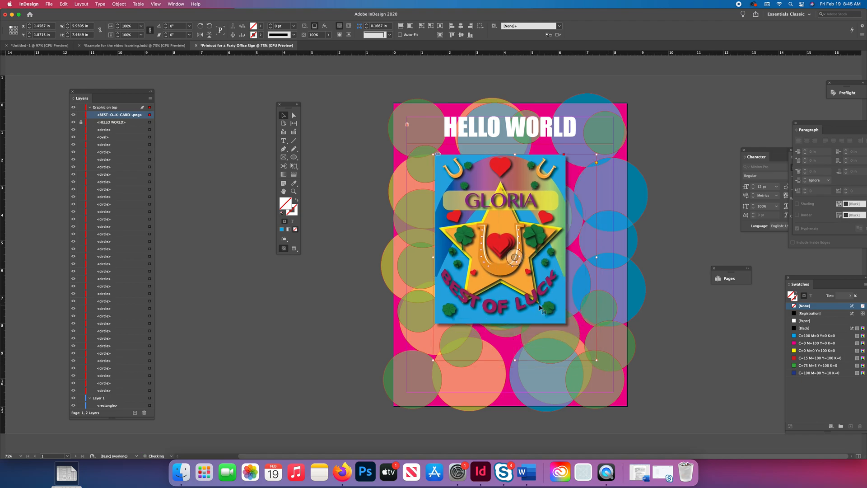
right_click(514, 258)
mouse_move(541, 335)
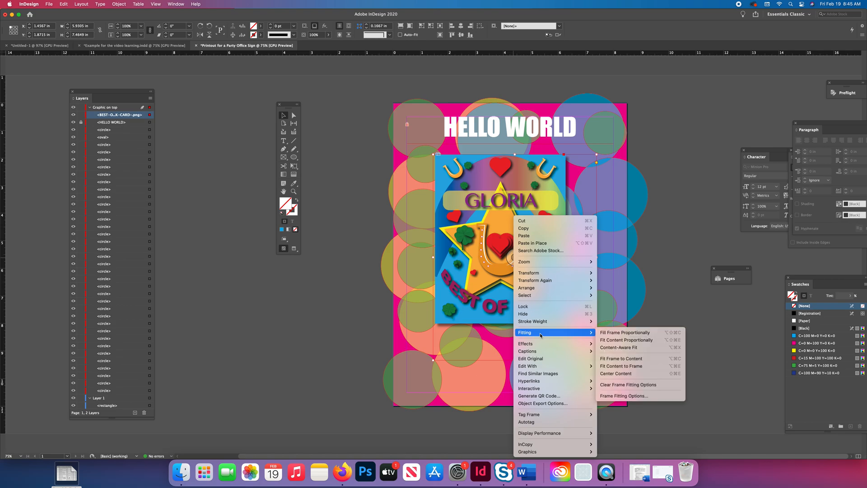
click(609, 343)
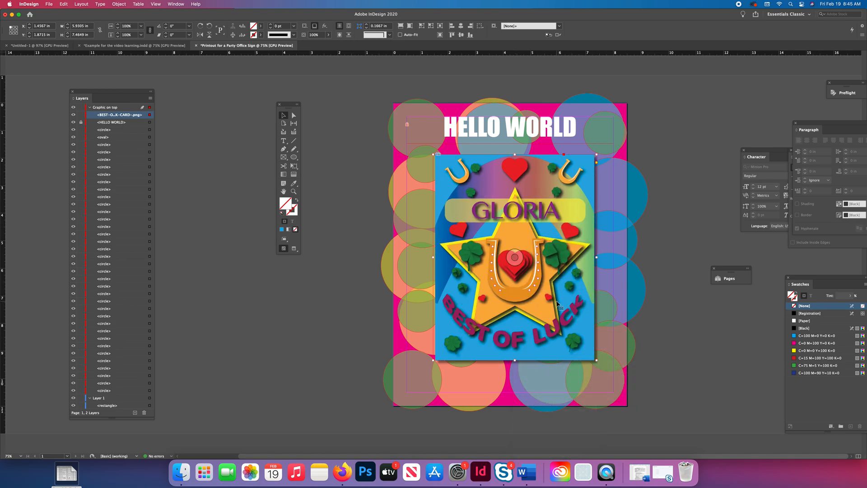
- Nudge the card image left and slightly up to about X 1.39 in, Y 1.86 in
key(Left)
key(Left)
key(Left)
key(Left)
key(Left)
key(Left)
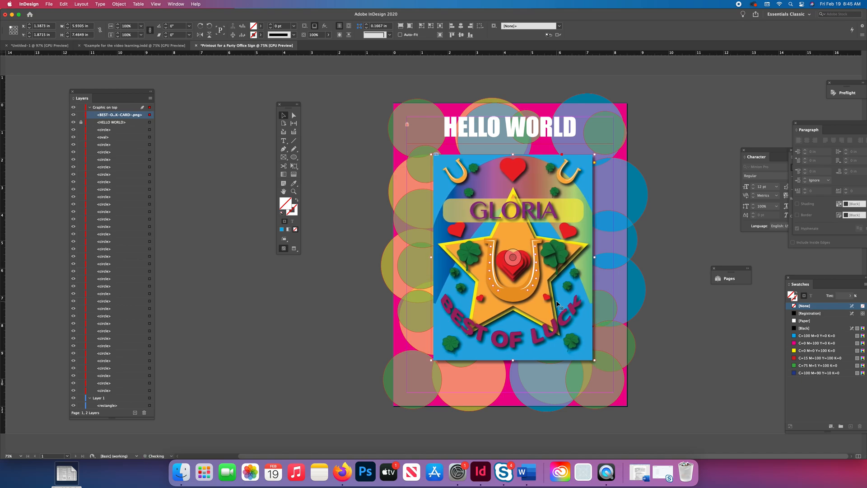
key(Right)
key(Right)
key(Left)
key(Left)
key(Left)
key(Up)
key(Right)
key(Right)
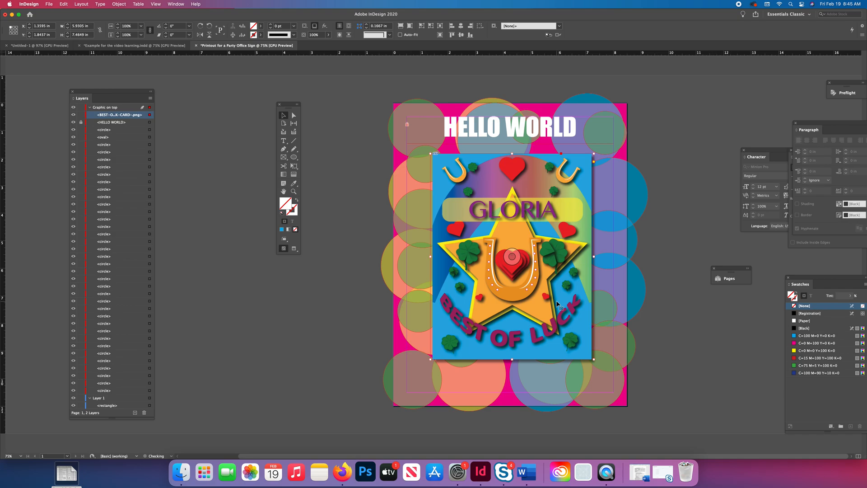
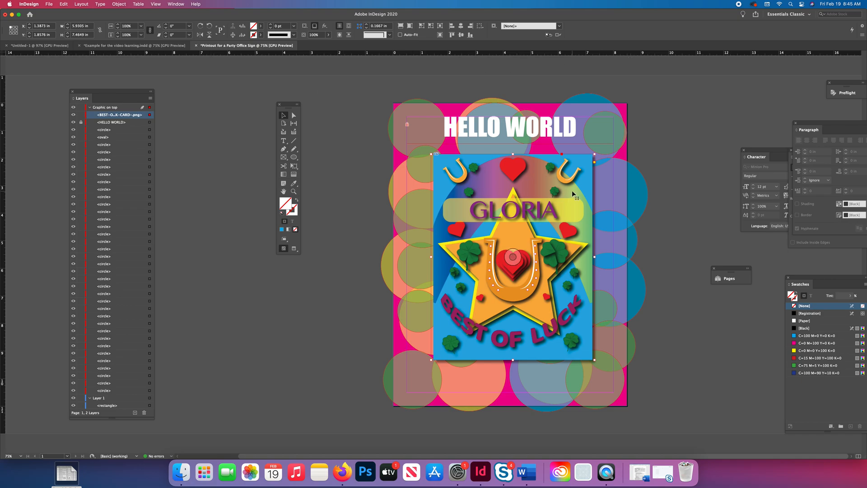
- Place a vertical ruler guide at the page's centre, about 4.25 in, and move the toolbox clear of the page
key(super+equal)
key(super+equal)
key(super+equal)
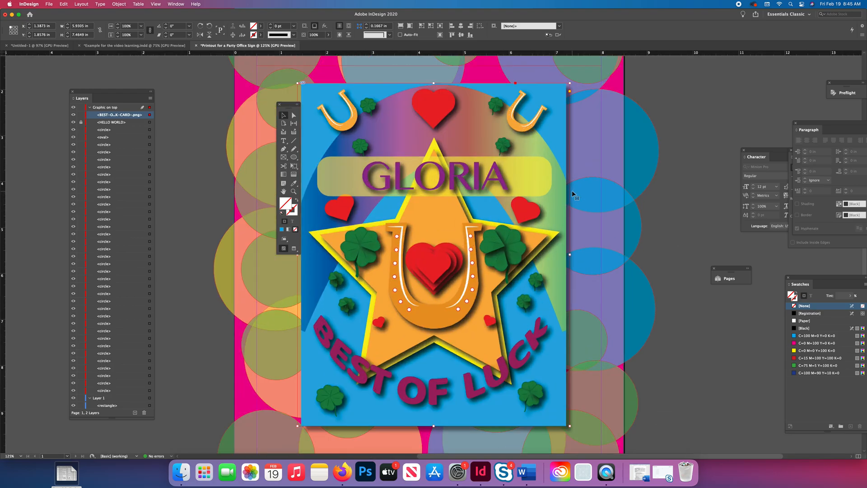
scroll(556, 173, up, 5)
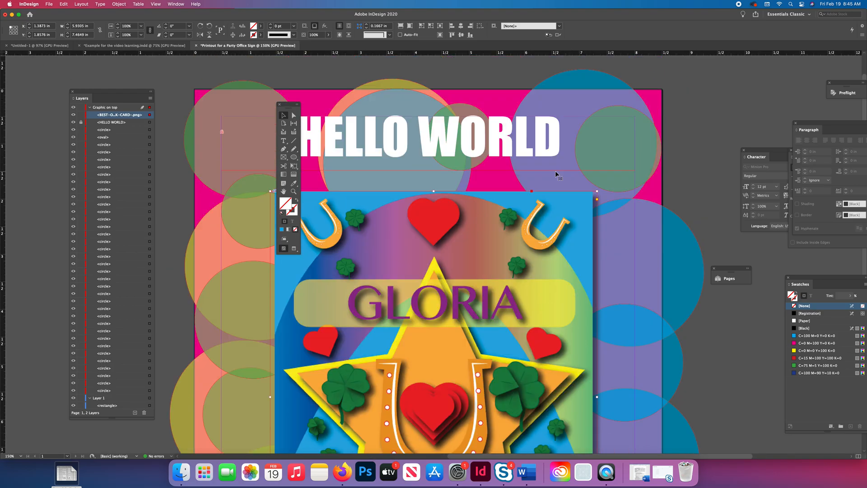
scroll(555, 173, up, 1)
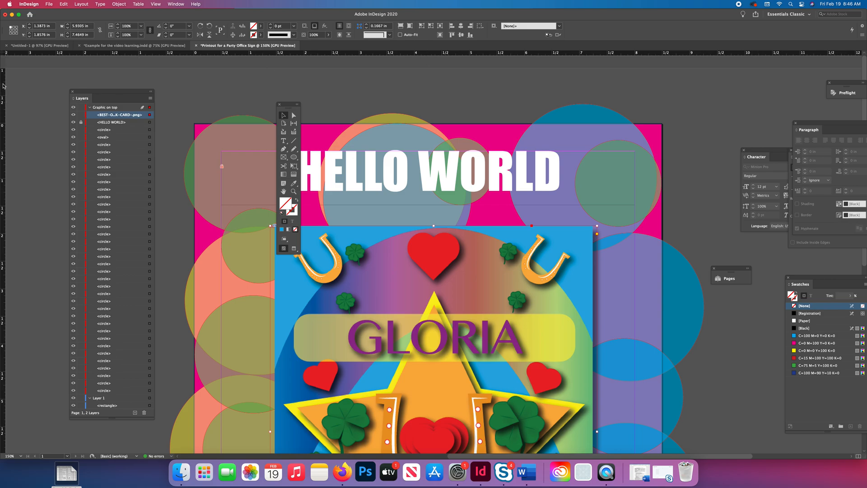
drag(4, 85, 428, 104)
drag(288, 104, 163, 97)
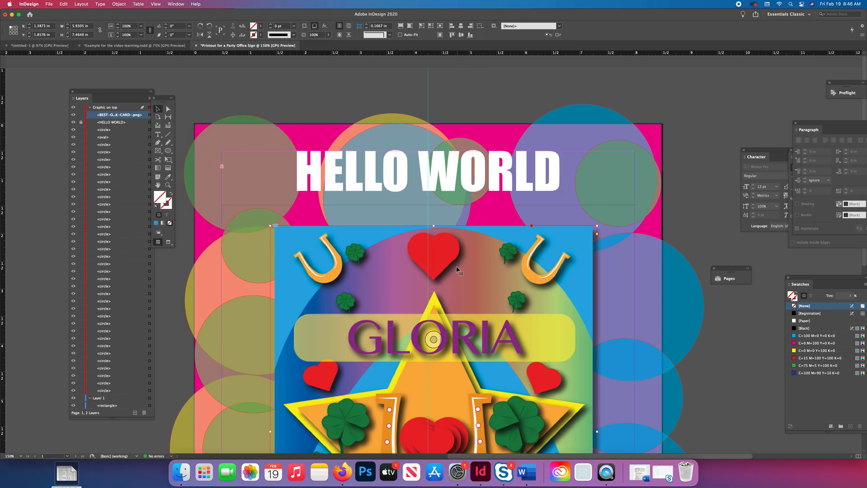
- Nudge the card image left to X 1.29 in so it is centred on the vertical guide, and lock it
scroll(458, 283, down, 2)
scroll(458, 283, down, 8)
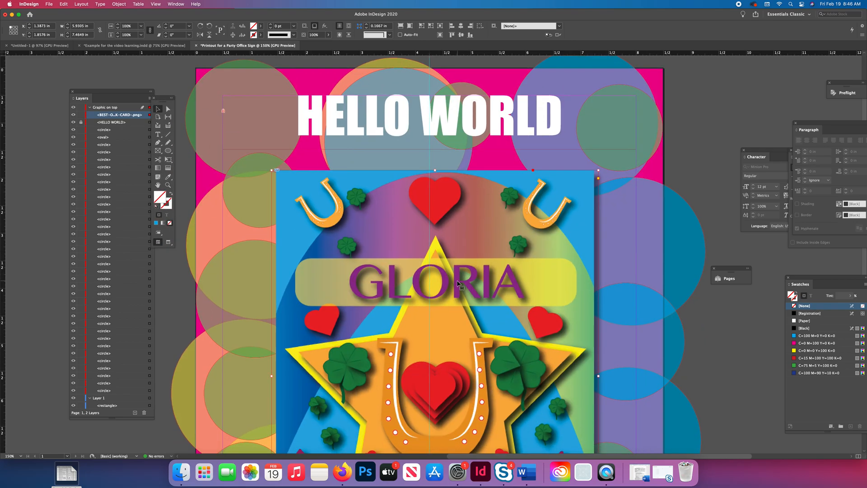
scroll(457, 283, up, 10)
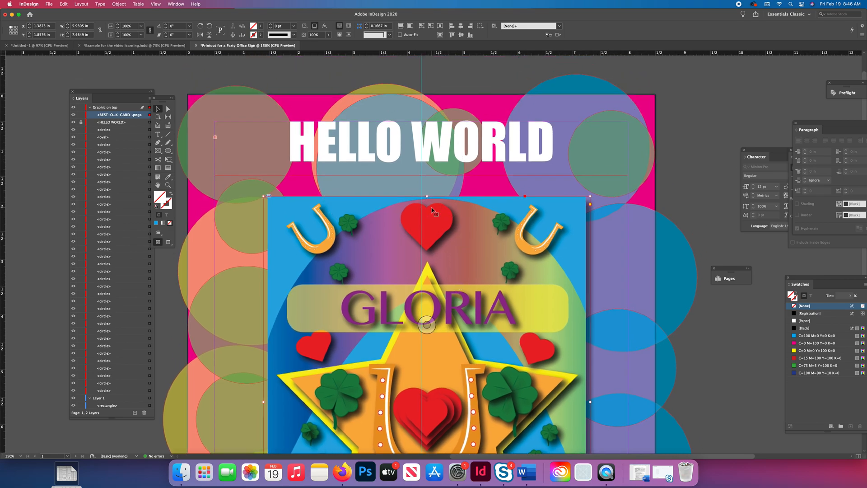
key(Left)
key(Left)
key(Left)
key(Left)
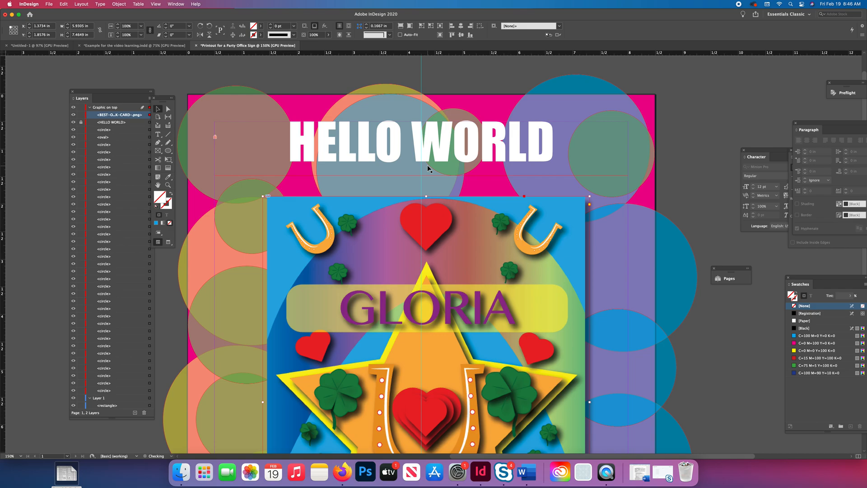
key(Left)
key(Left)
key(Left)
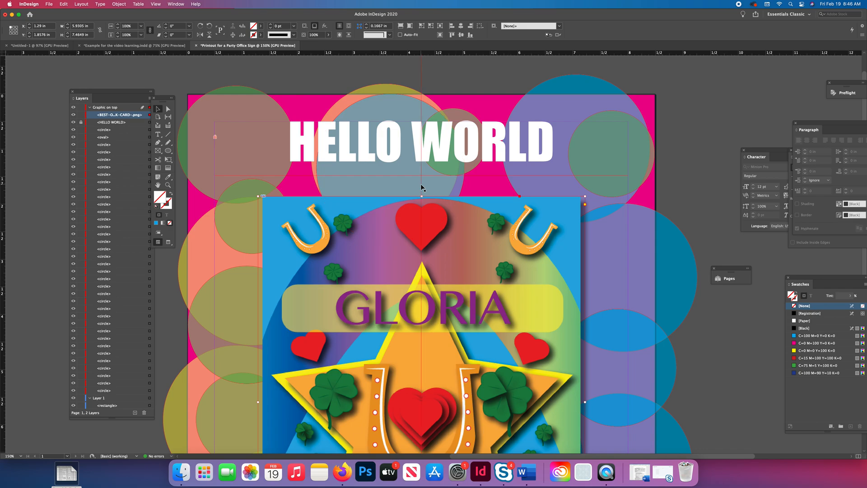
key(super+minus)
key(super+minus)
key(super+minus)
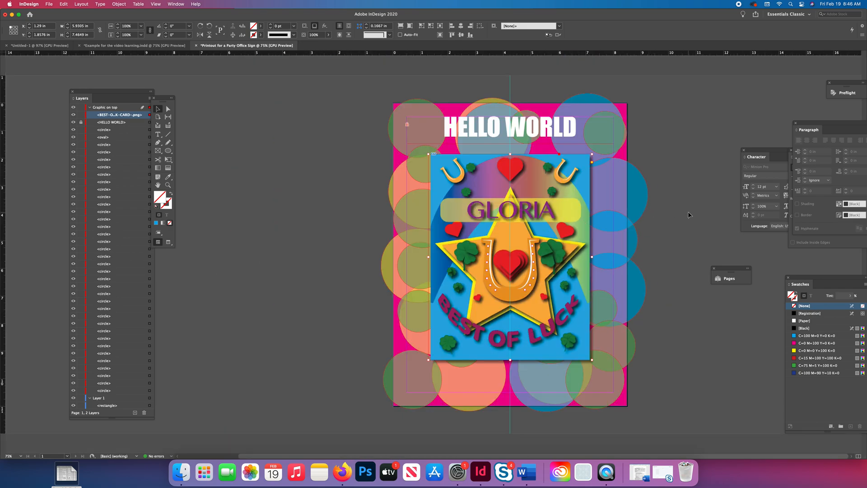
click(81, 116)
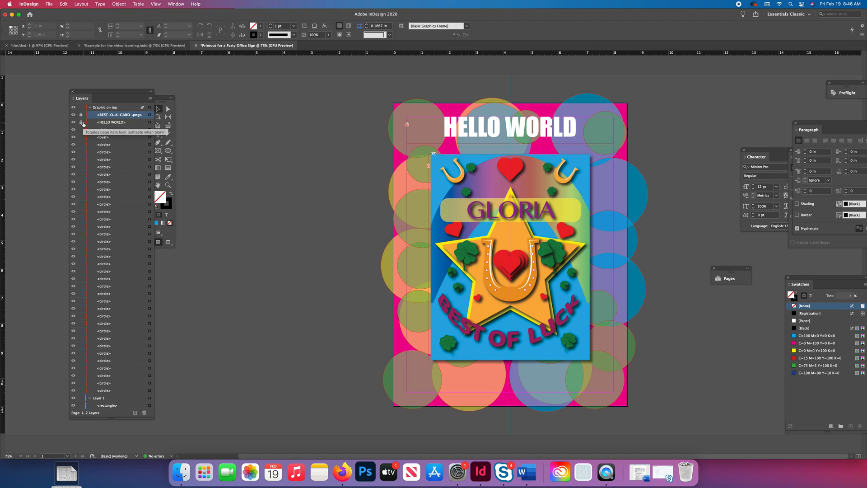
- Try to adjust the opacity of all the unlocked objects on the page at once
drag(347, 96, 656, 449)
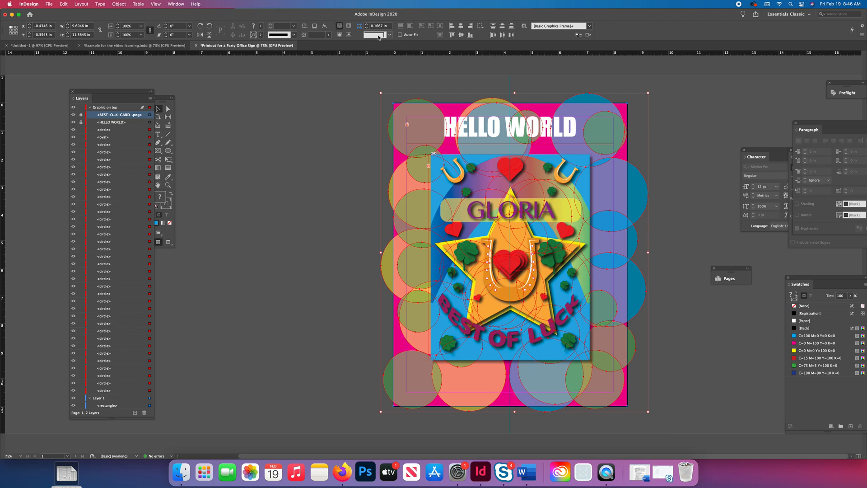
click(328, 34)
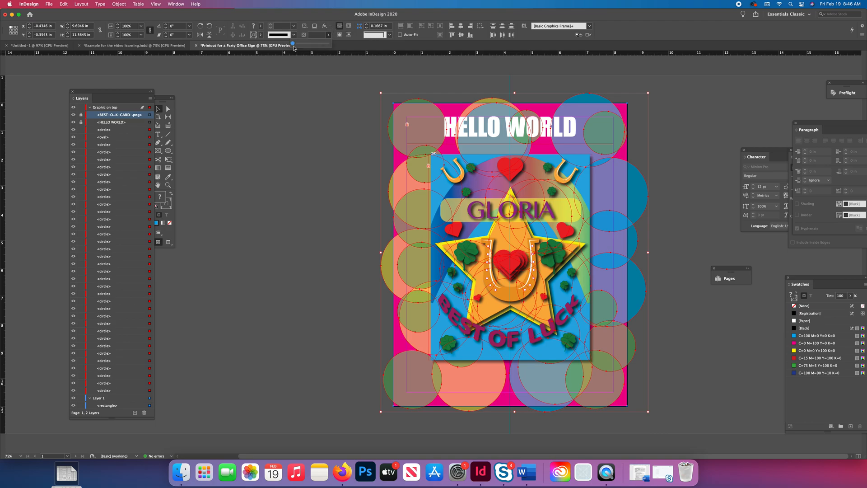
click(333, 120)
click(402, 119)
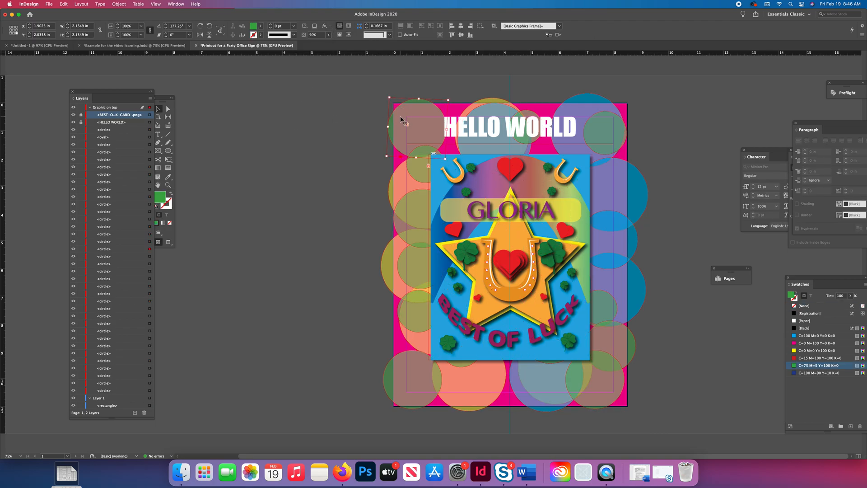
click(344, 92)
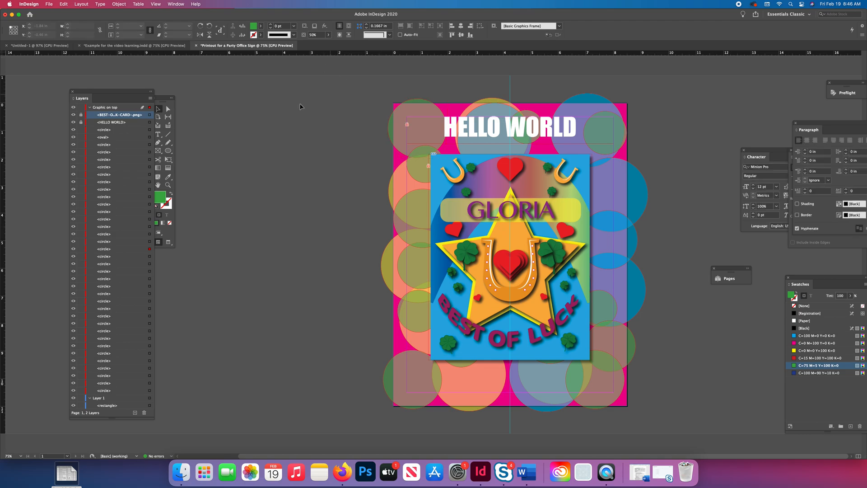
- Try to select all the circles together from the layer list and directly on the page
click(147, 131)
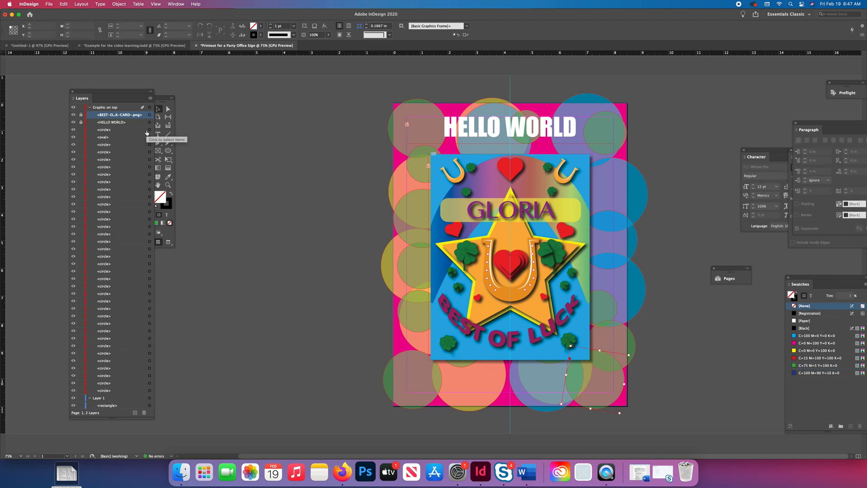
shift+click(141, 138)
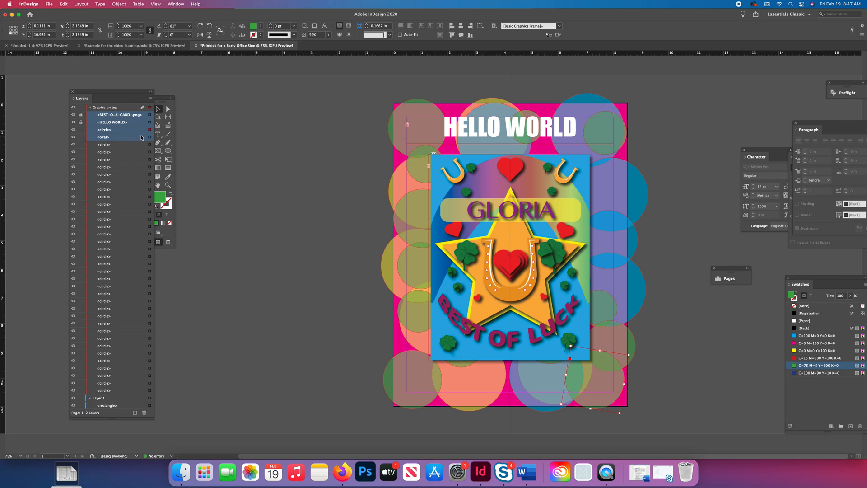
click(278, 150)
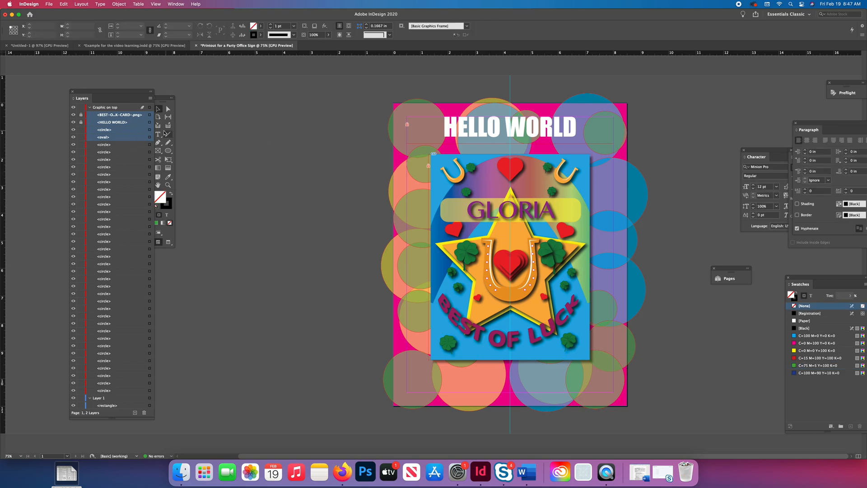
drag(326, 191, 572, 403)
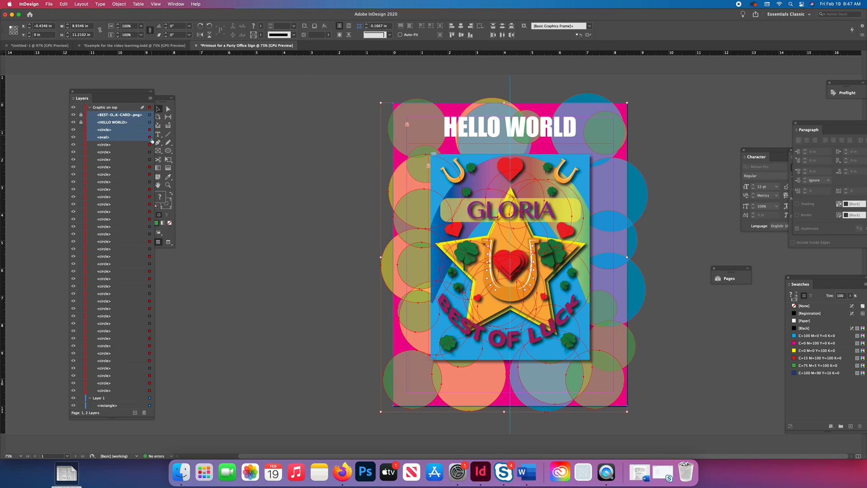
click(299, 170)
- Try to adjust the opacity of three circles together: the top-left green, left-edge and right-edge ones
click(408, 110)
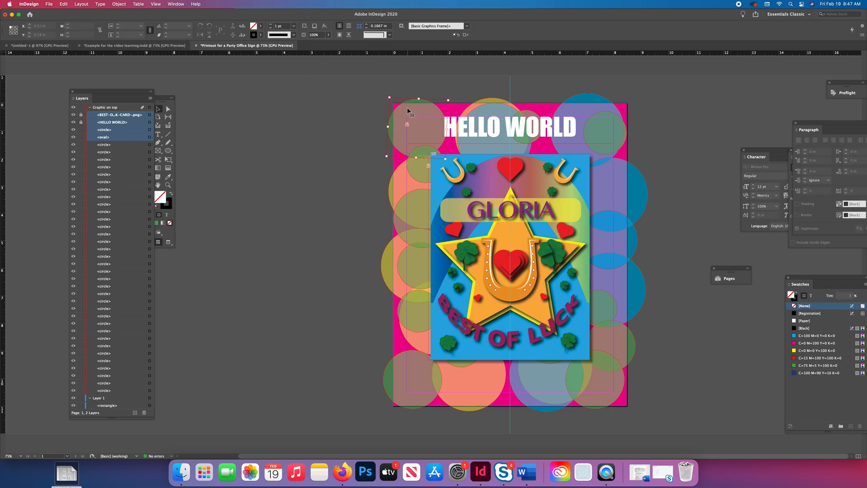
shift+click(400, 186)
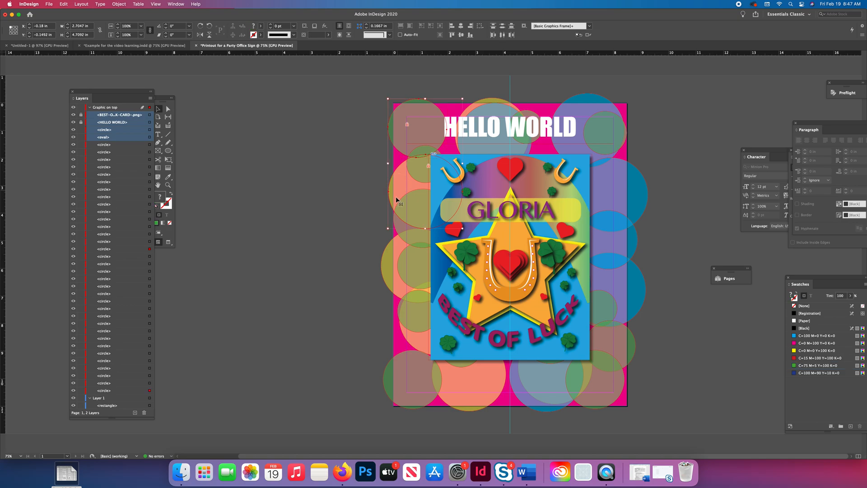
shift+click(607, 243)
click(328, 35)
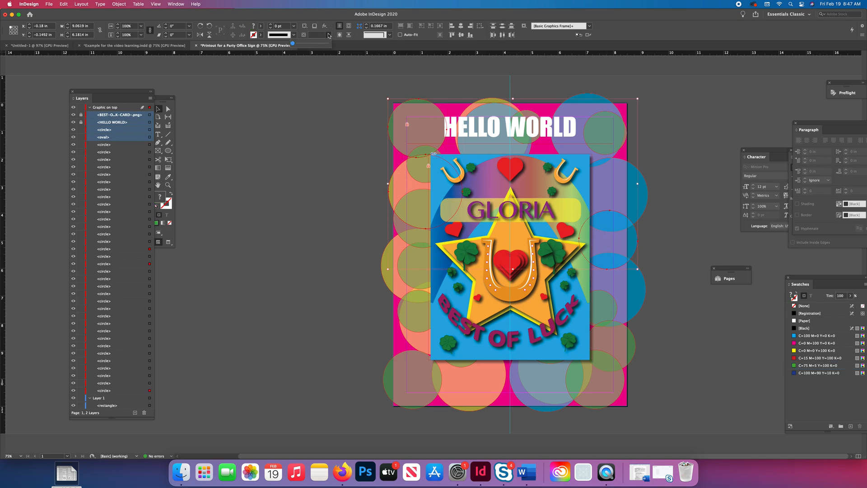
click(299, 121)
- Reduce the opacity of the upper blue circle on the page's right edge to about 16%
click(620, 176)
click(328, 36)
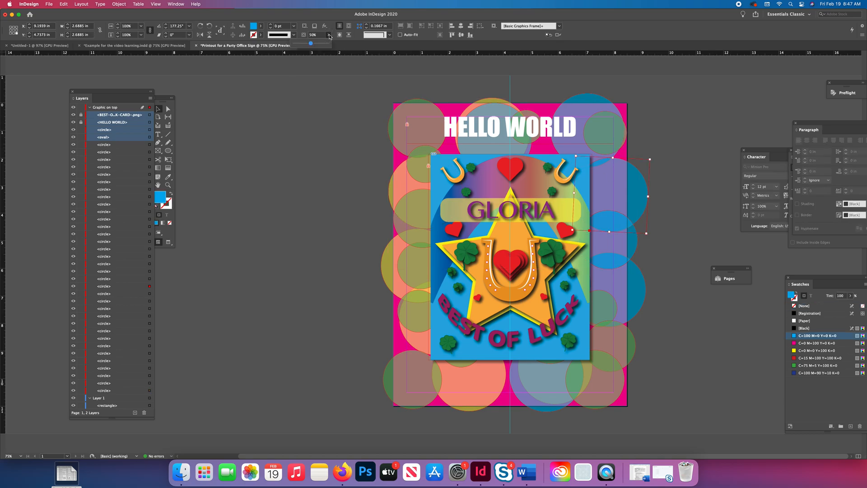
drag(314, 47, 301, 47)
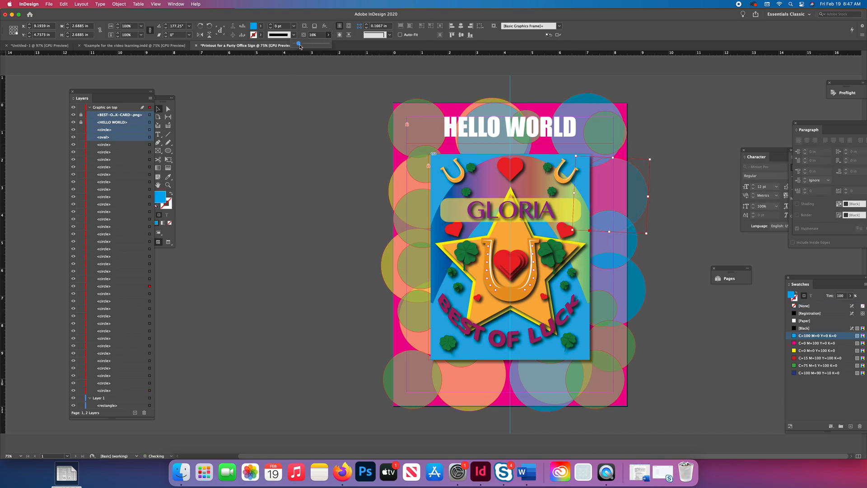
- Reduce the opacity of the small green circle in the page's top-right corner and of the large green circle in the top-left corner
click(595, 136)
click(329, 36)
drag(306, 44, 303, 45)
click(418, 136)
click(329, 36)
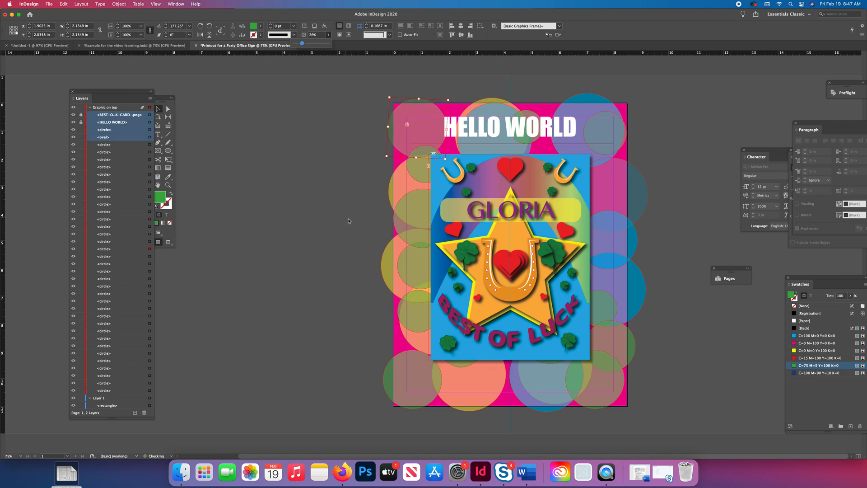
- Set the middle green circle on the page's left edge to 24% opacity and move it up by over an inch
click(404, 263)
click(328, 36)
drag(312, 43, 301, 43)
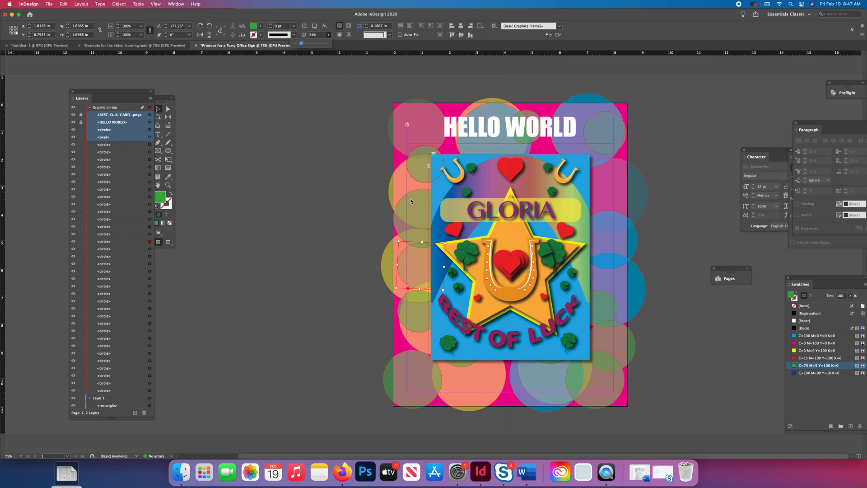
drag(414, 270, 415, 237)
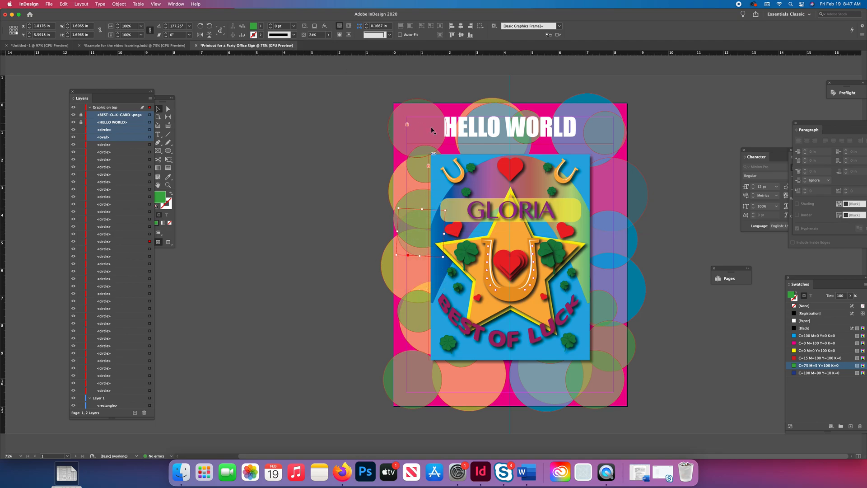
- Move the yellow circle behind the title left, the small green title circle slightly right, and the middle blue right-edge circle up
click(478, 104)
drag(479, 103, 427, 110)
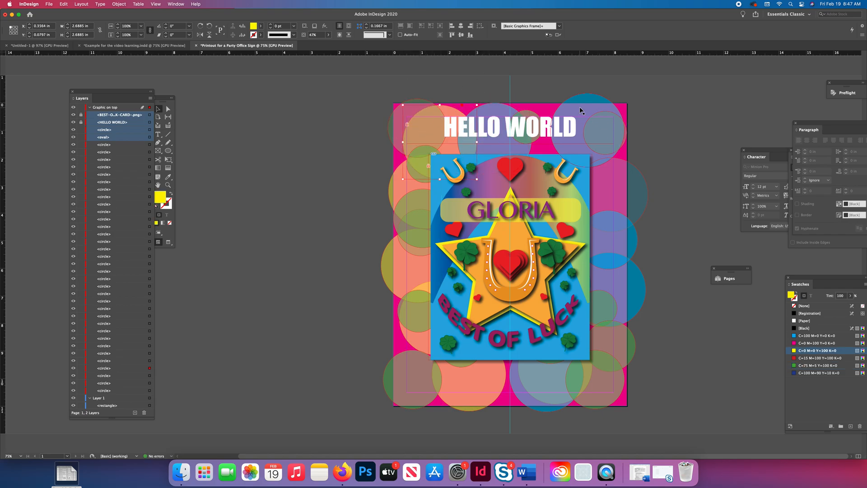
click(531, 115)
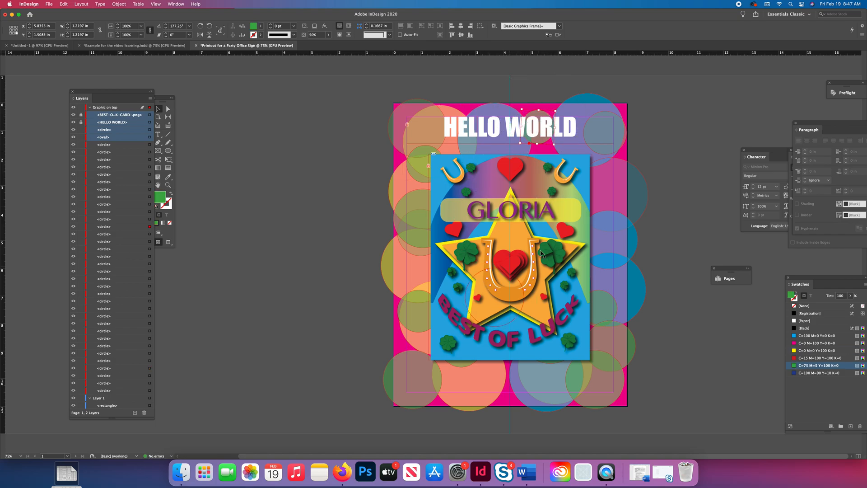
click(618, 236)
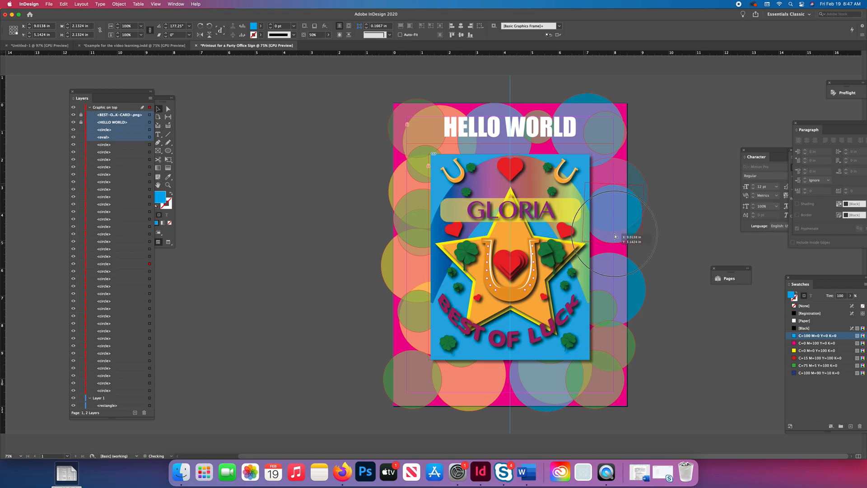
- Set the green circle beside the card's lower-right side to 25% opacity and move it up; shift the bottom-right green circle outward at 35% opacity
click(607, 309)
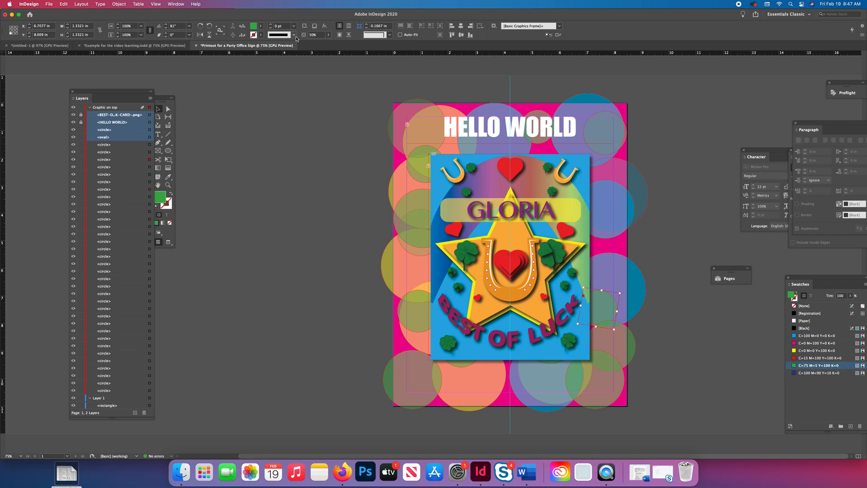
click(328, 35)
drag(311, 43, 302, 43)
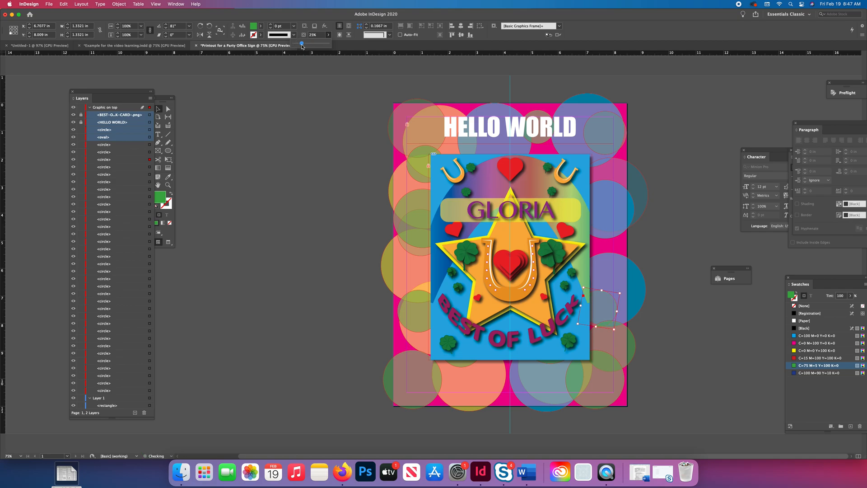
drag(609, 305, 620, 261)
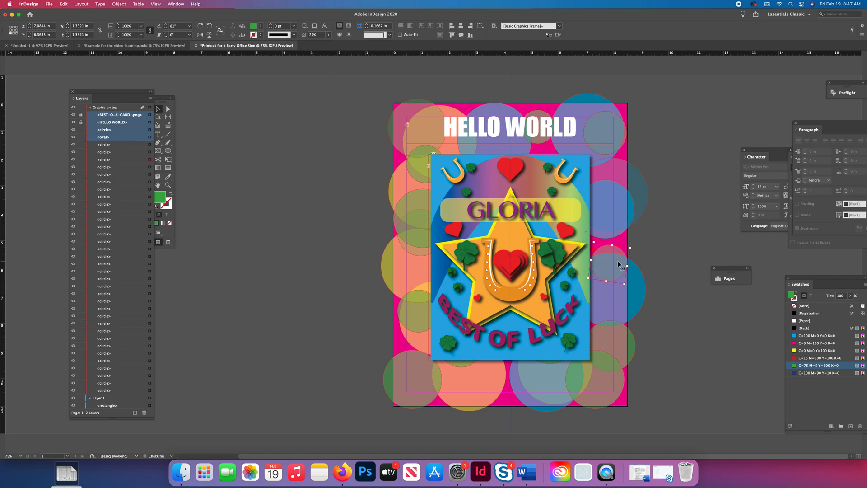
click(598, 391)
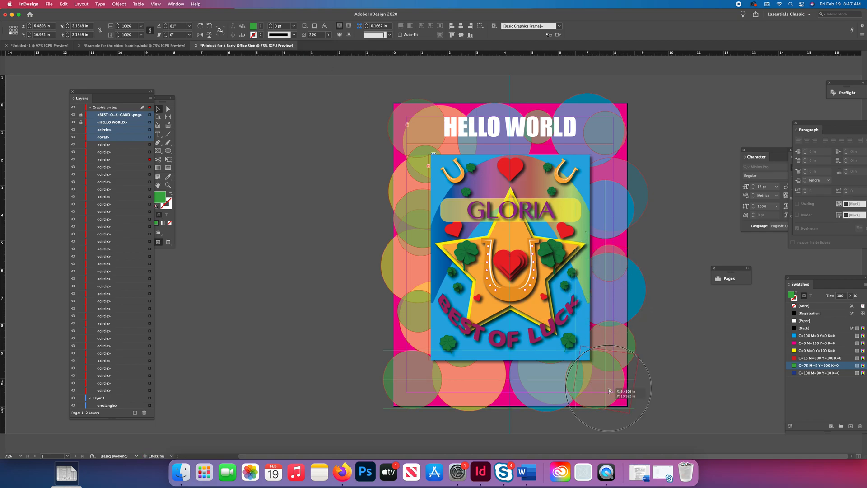
click(329, 35)
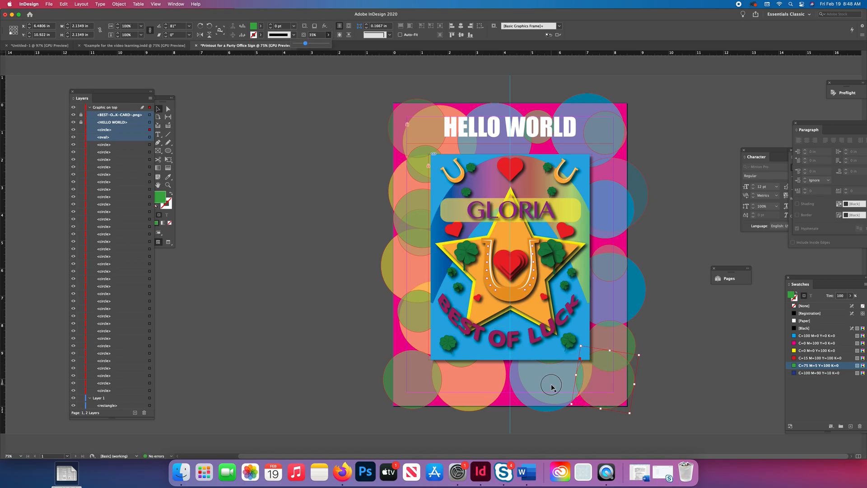
- Rearrange the page's lower circles, placing the blue one near the centre guide and spreading the green ones below the card and along the left edge
click(577, 395)
drag(577, 395, 518, 392)
drag(554, 428, 544, 400)
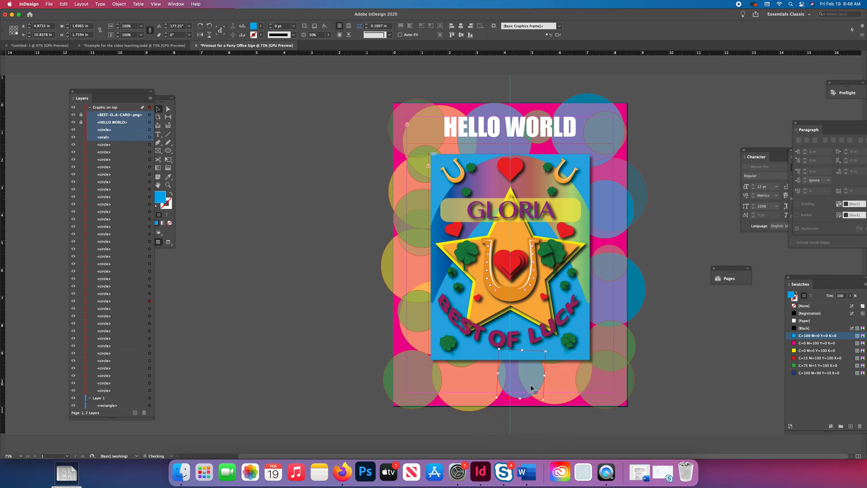
click(465, 375)
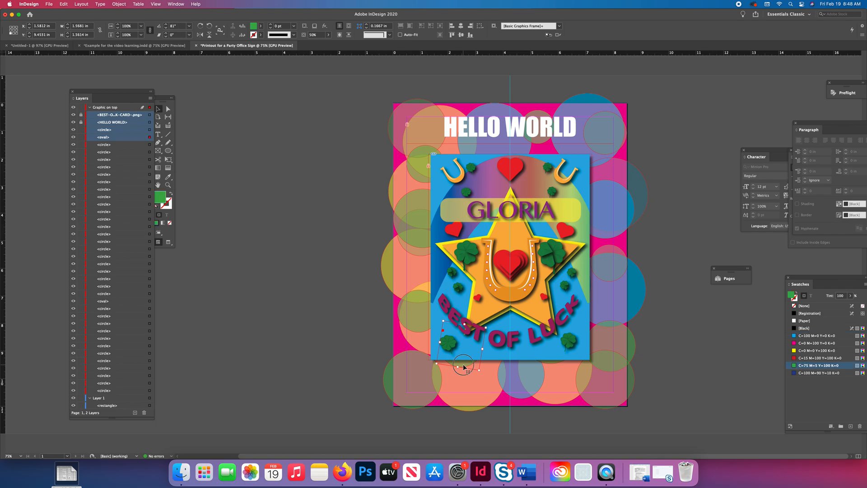
drag(460, 375, 404, 333)
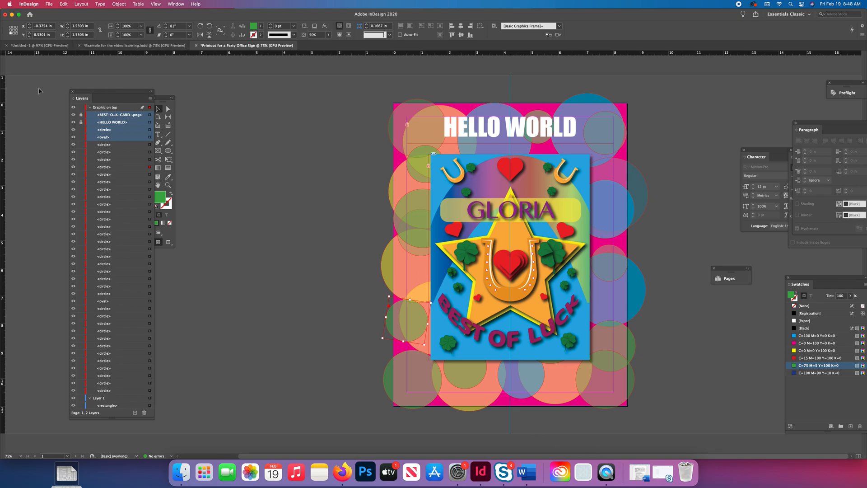
- Save the document as "Printout for a Party Office Sign" in the Video Learning folder in InDesign 2020 format
click(49, 4)
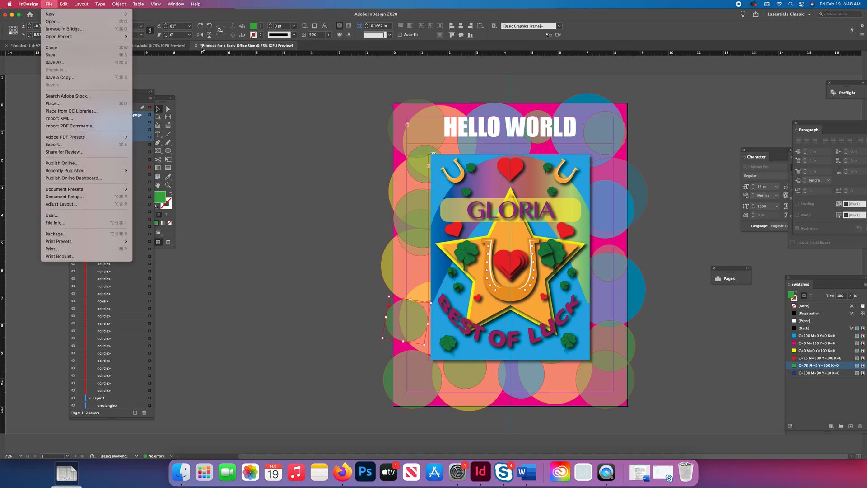
click(67, 56)
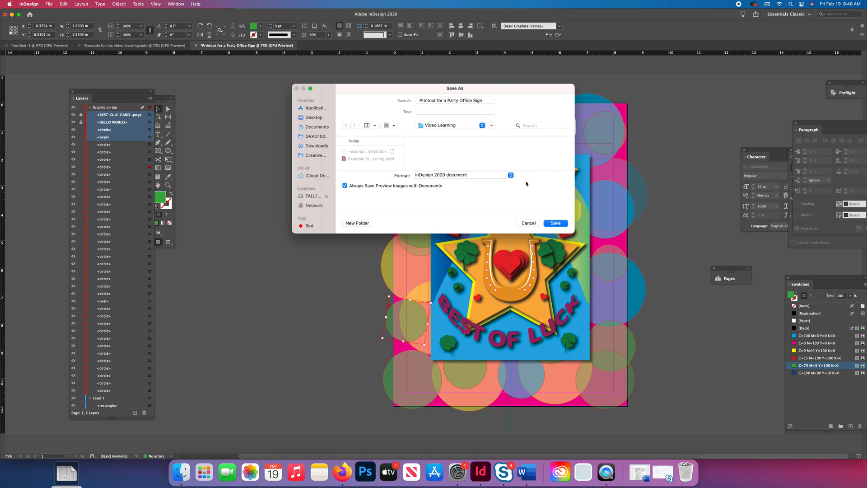
click(557, 223)
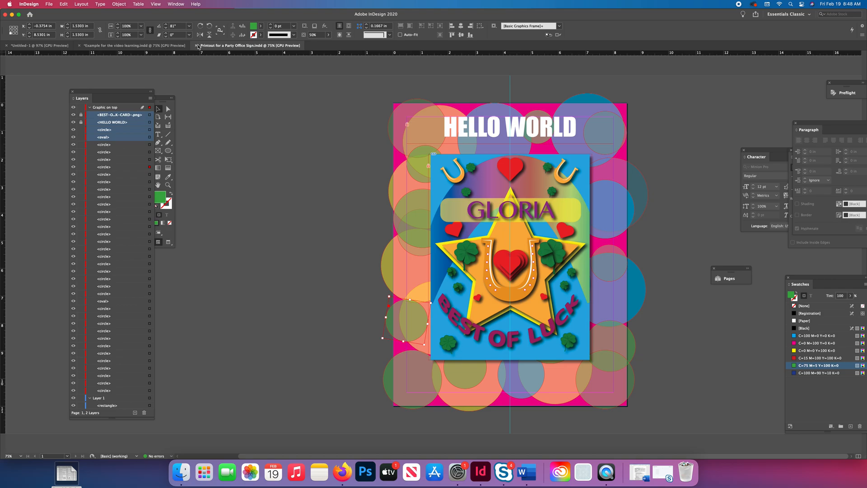
- Start a PDF export of the sign with the High Quality Print preset, saving it to the Desktop under the document name
click(49, 4)
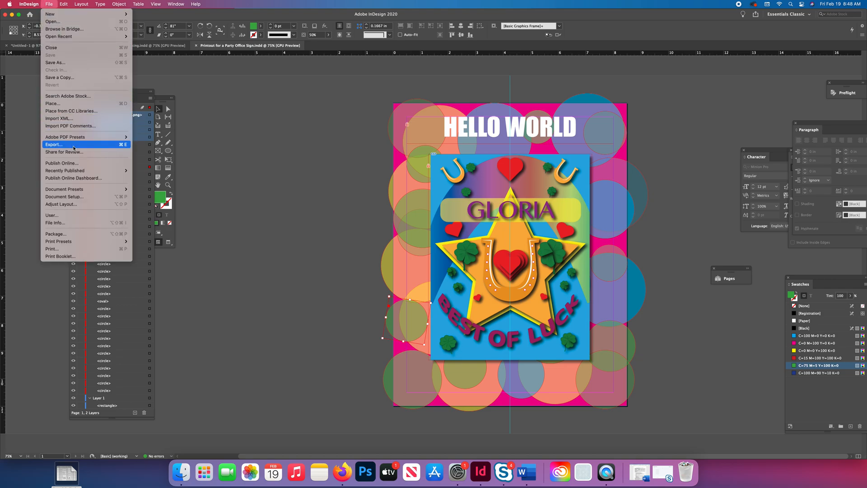
mouse_move(63, 143)
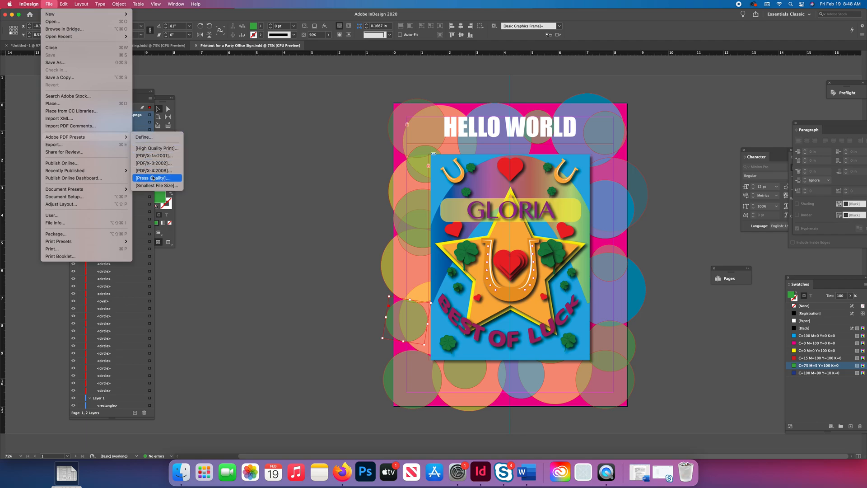
click(147, 150)
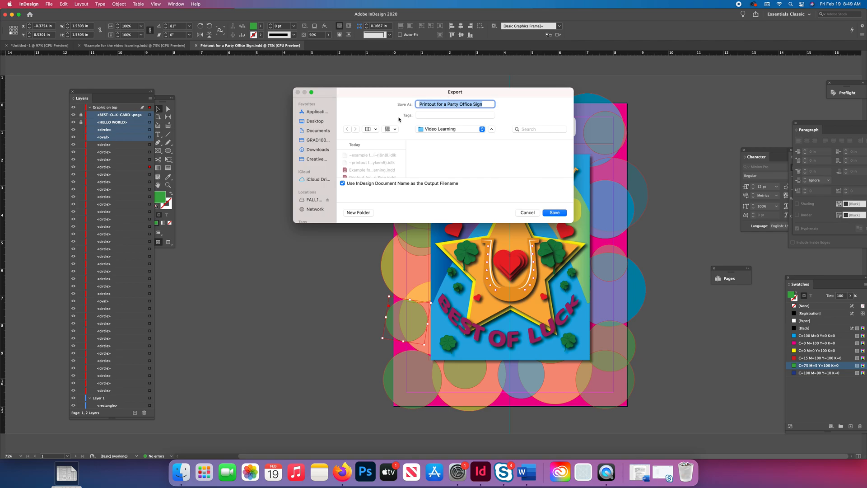
click(312, 123)
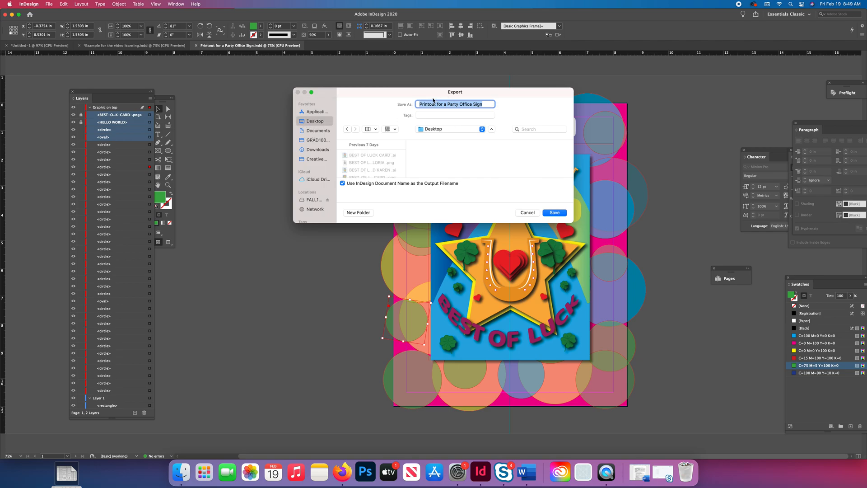
click(559, 213)
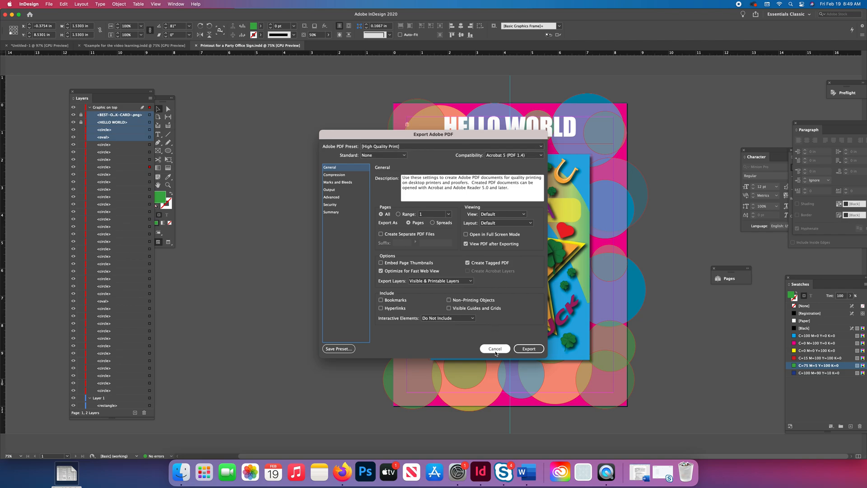
- Review the PDF export settings for compression, marks and bleeds, output, advanced, security, summary and general options
click(340, 176)
click(340, 183)
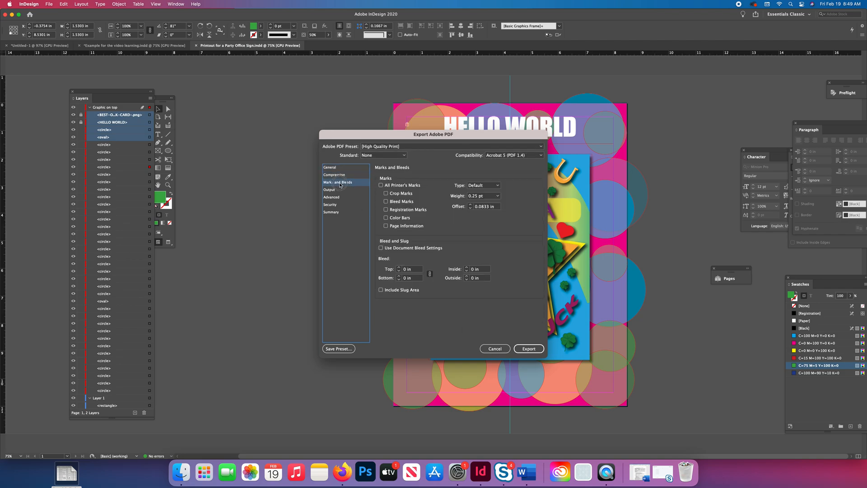
click(334, 190)
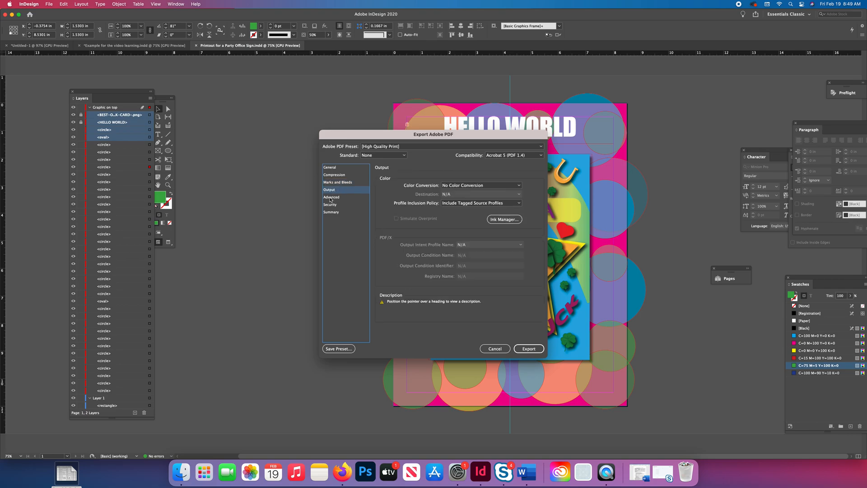
click(332, 198)
click(333, 206)
click(331, 213)
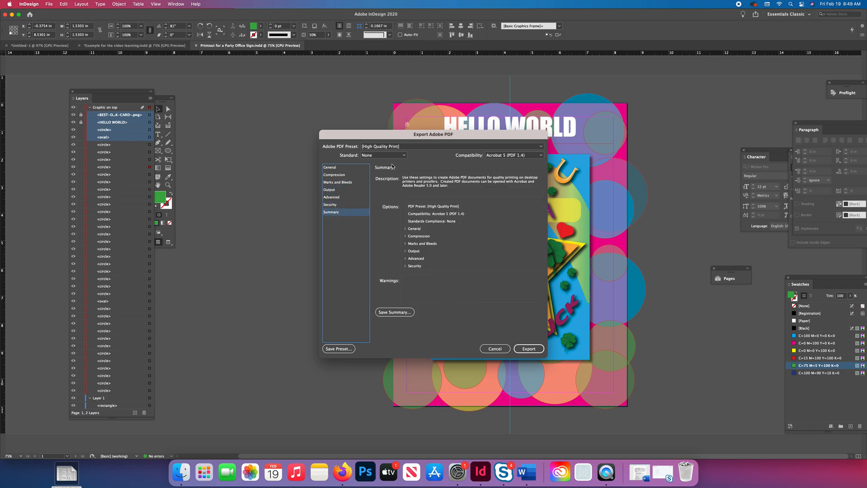
click(339, 168)
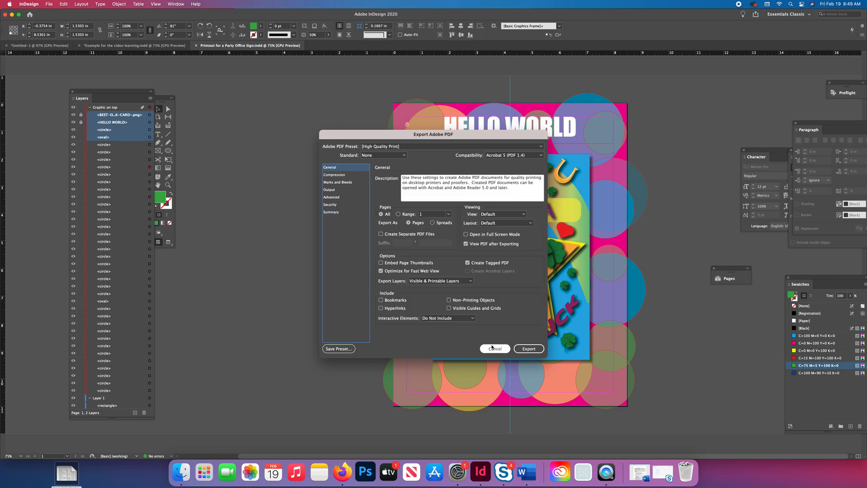
- Export the PDF, dismiss the notice about reopening closed PDFs in Acrobat, and return to the InDesign document
click(529, 350)
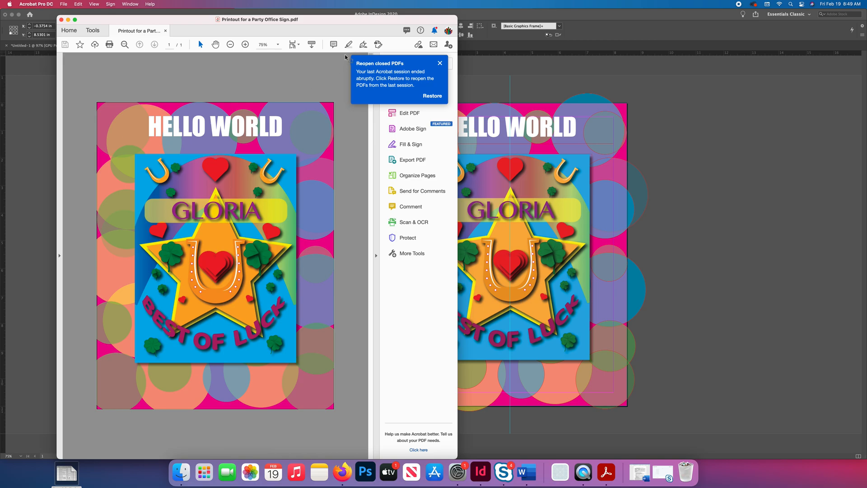
click(440, 63)
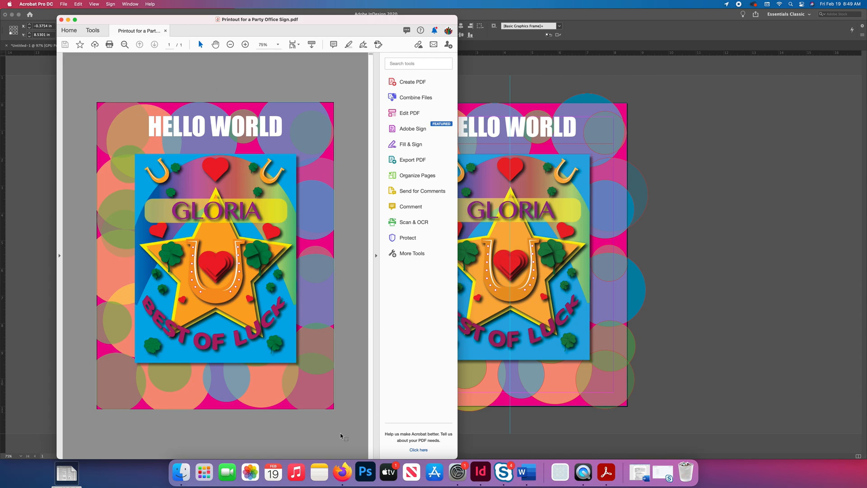
click(758, 261)
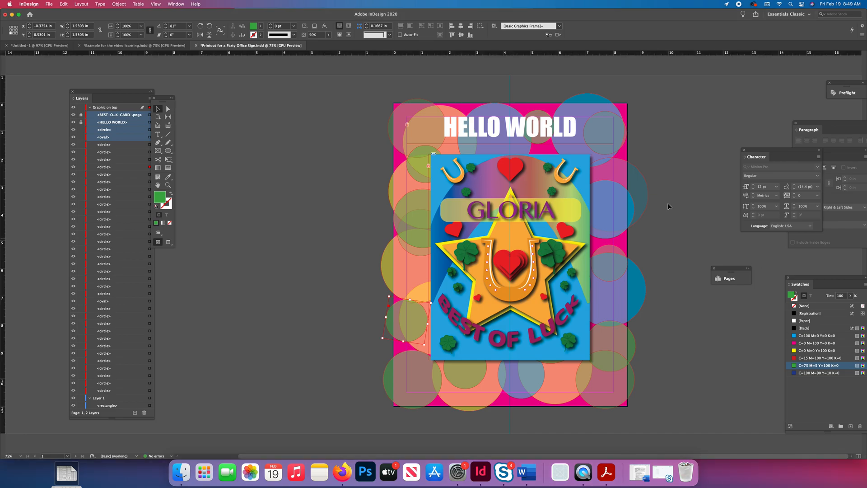
- Replace the title text "HELLO WORLD" with "BEST OF LUCK"
click(158, 134)
click(445, 127)
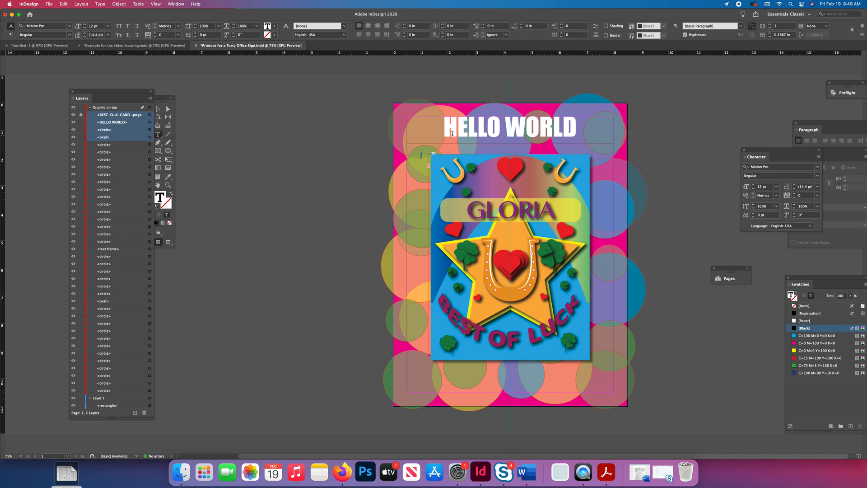
drag(575, 129, 420, 124)
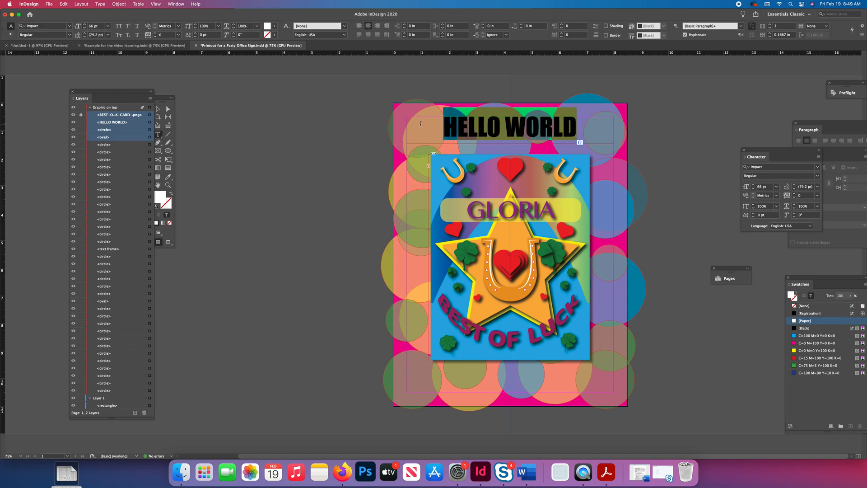
text(BEST OF LU)
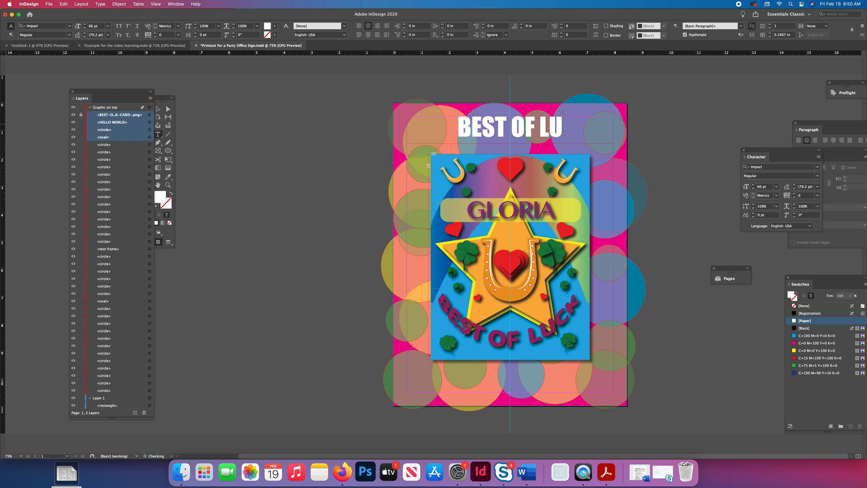
text(CK)
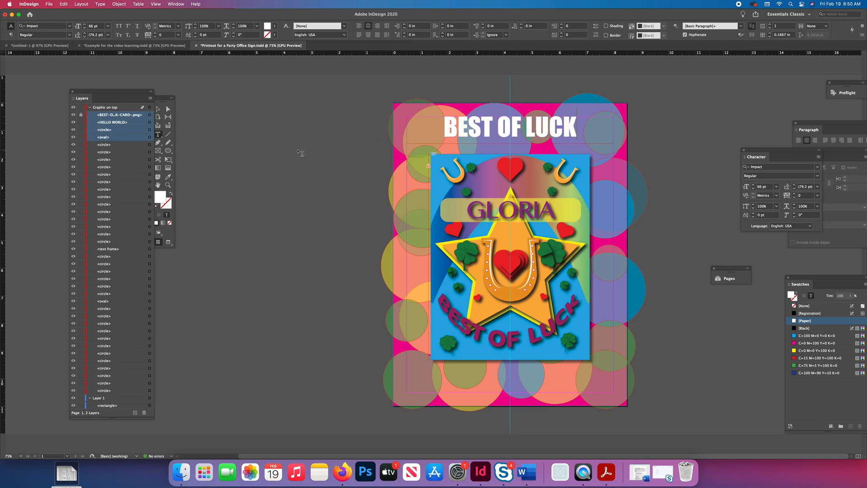
- Save the document and export the sign as a PDF with the High Quality Print preset, replacing the existing PDF on the Desktop
key(super+s)
click(49, 4)
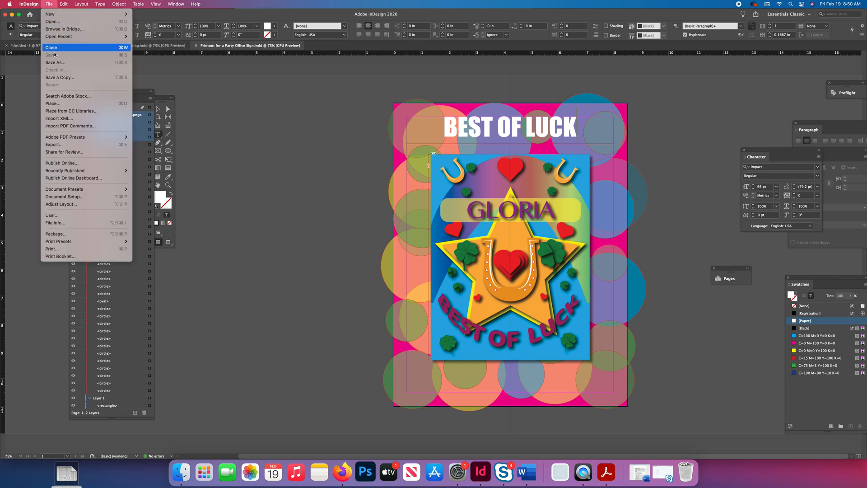
mouse_move(72, 137)
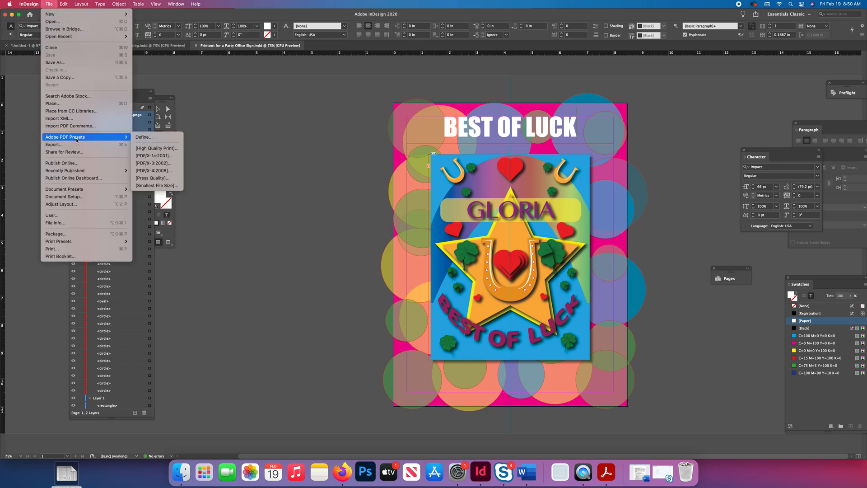
click(145, 149)
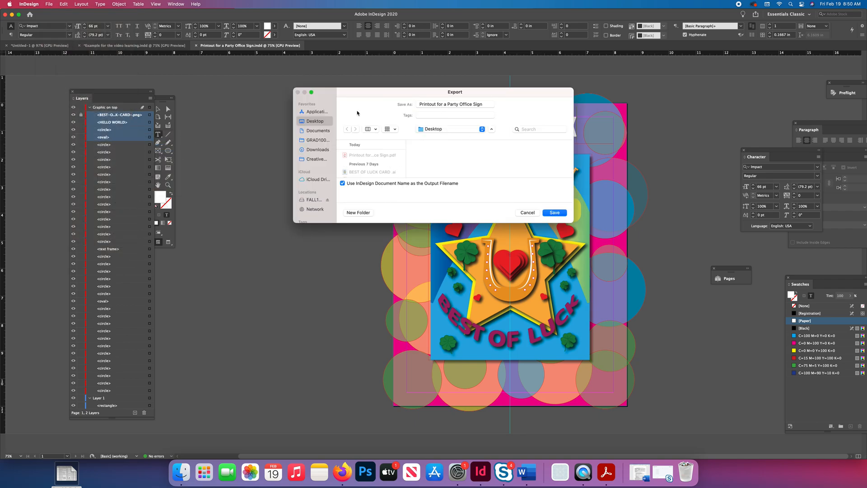
click(555, 213)
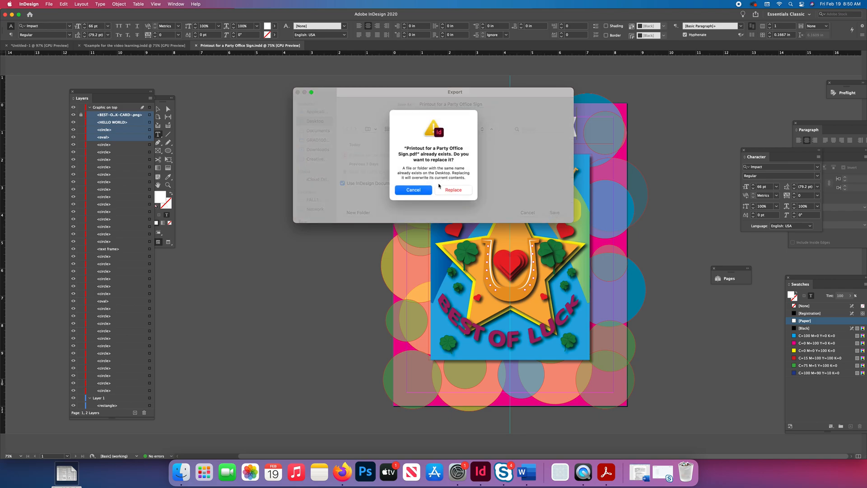
click(453, 190)
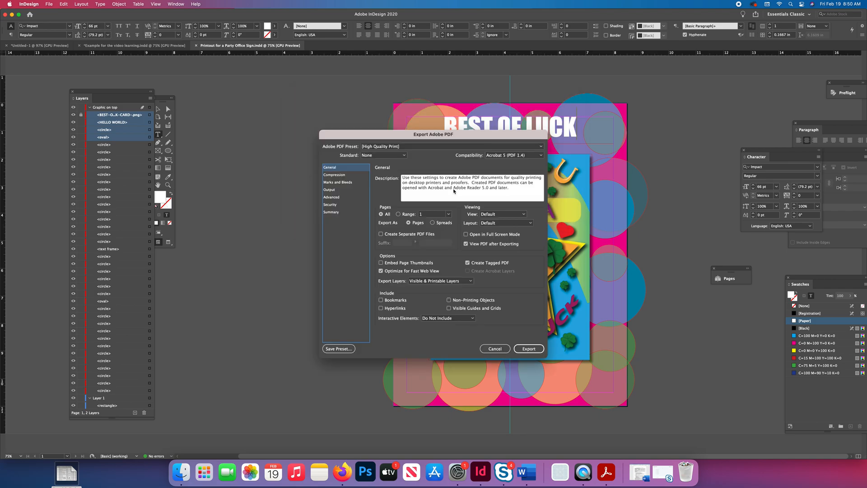
click(531, 353)
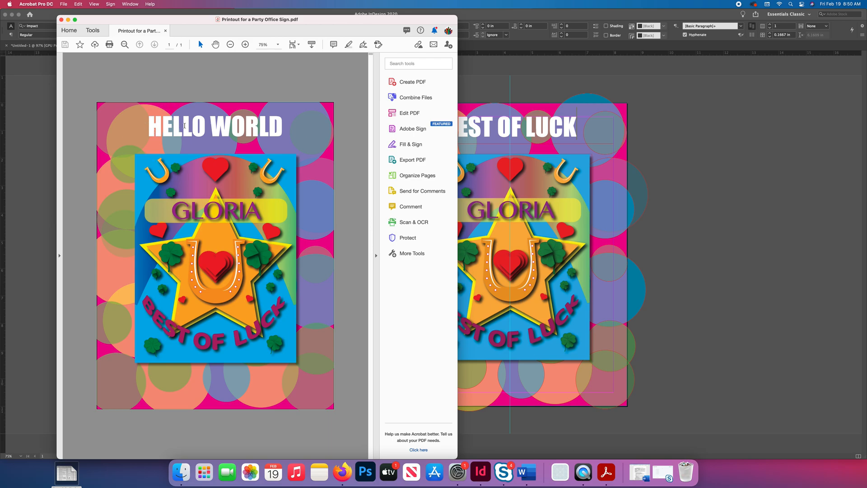
- Close the outdated PDF in Acrobat, then re-export the sign from InDesign over it with the High Quality Print preset and check the PDF's title
click(166, 30)
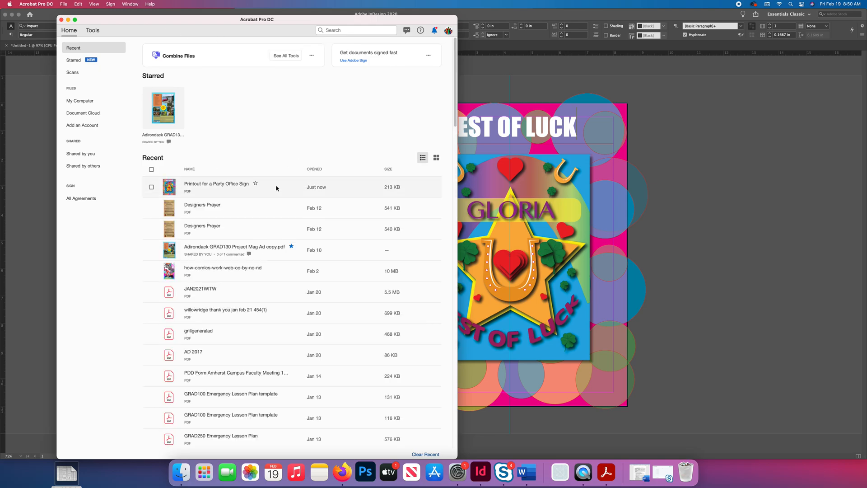
click(475, 92)
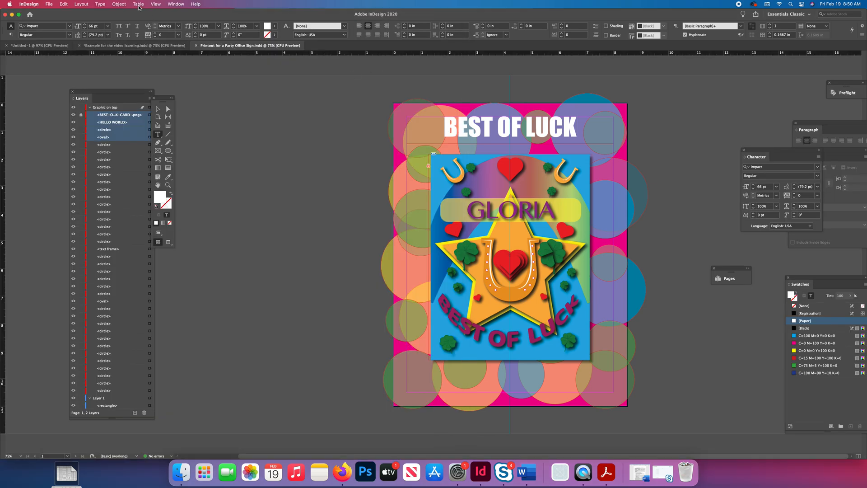
click(49, 4)
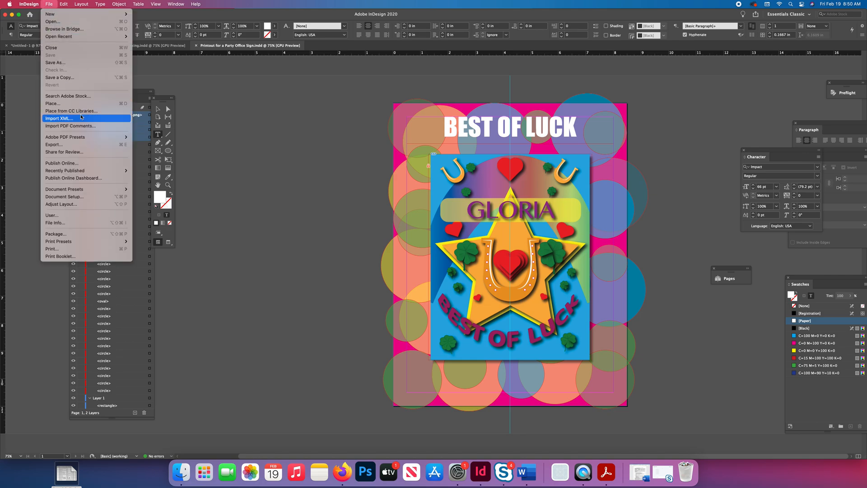
mouse_move(91, 137)
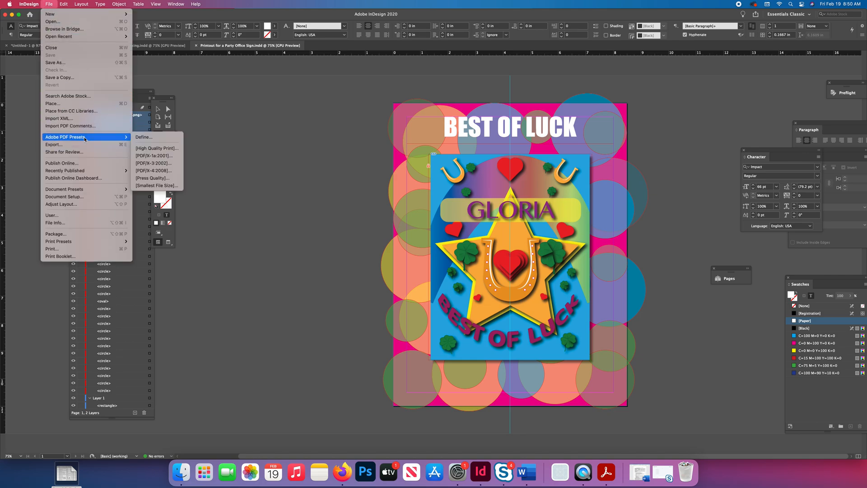
click(170, 150)
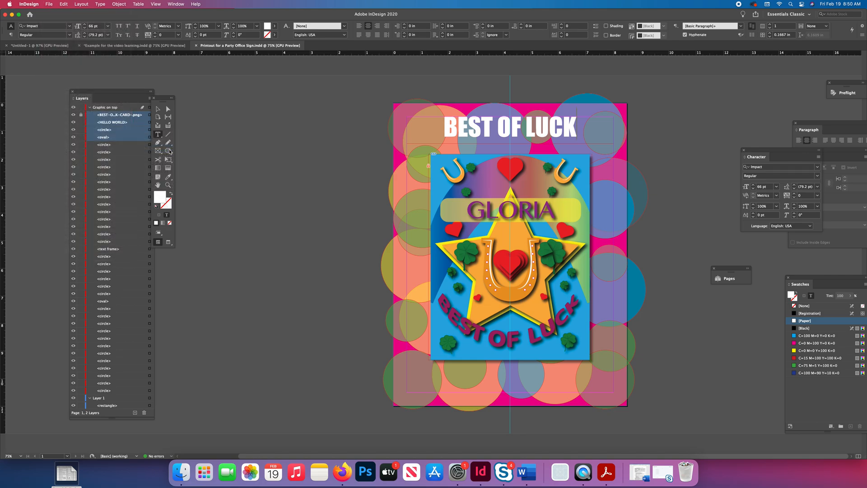
click(549, 211)
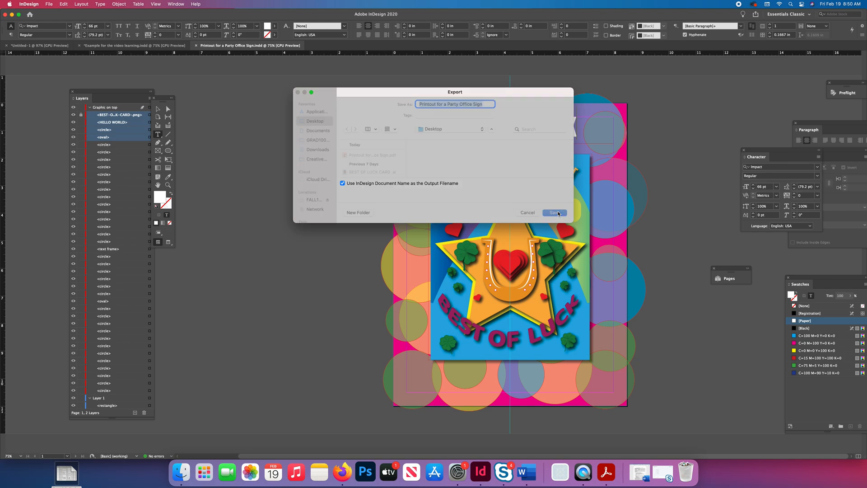
click(450, 191)
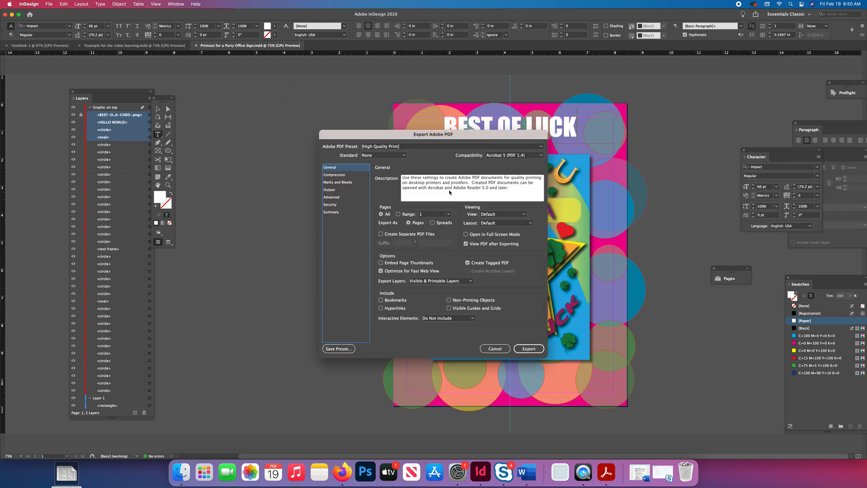
click(529, 348)
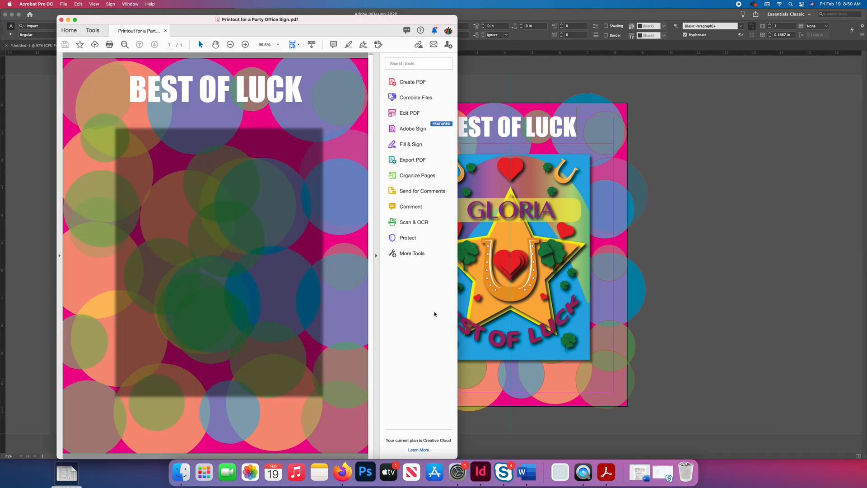
drag(134, 93, 312, 94)
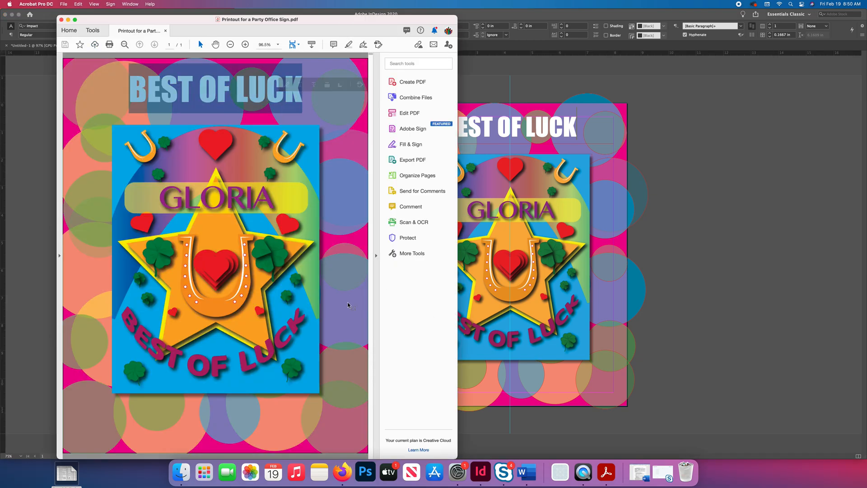
click(674, 204)
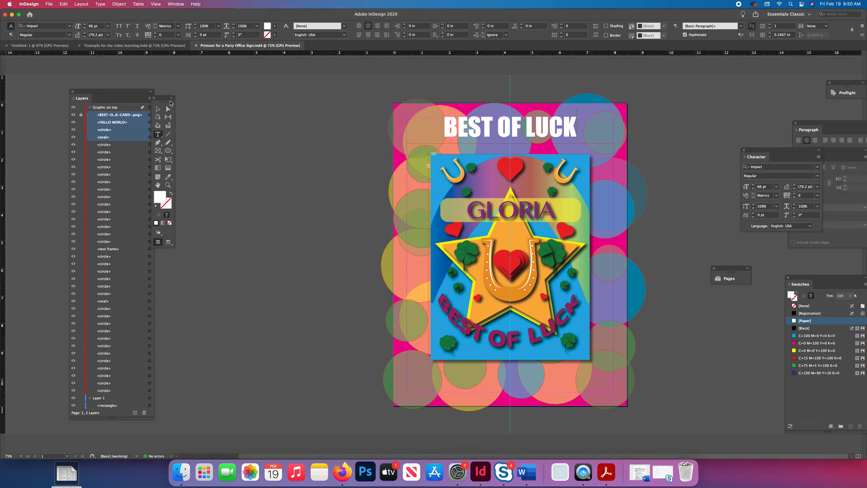
click(584, 472)
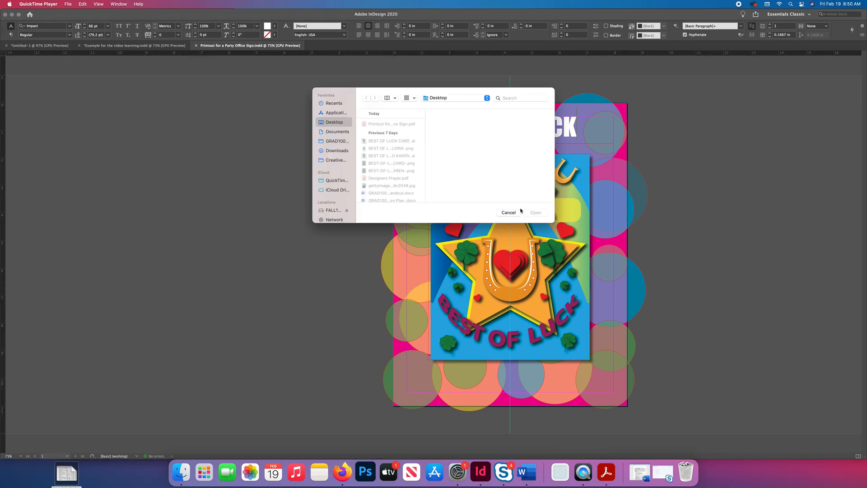
click(512, 213)
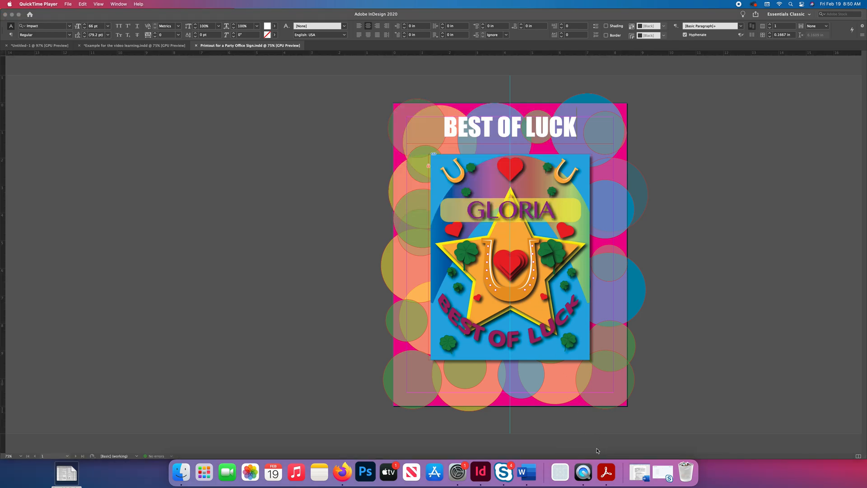
click(70, 4)
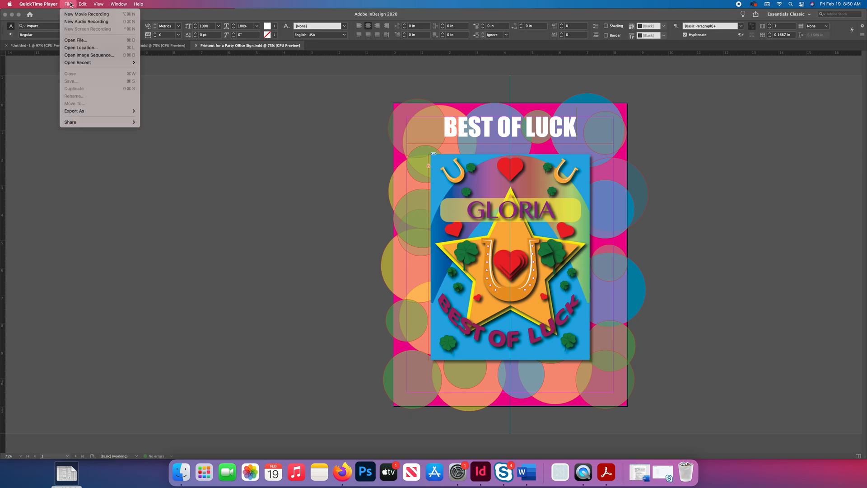
mouse_move(84, 2)
mouse_move(40, 4)
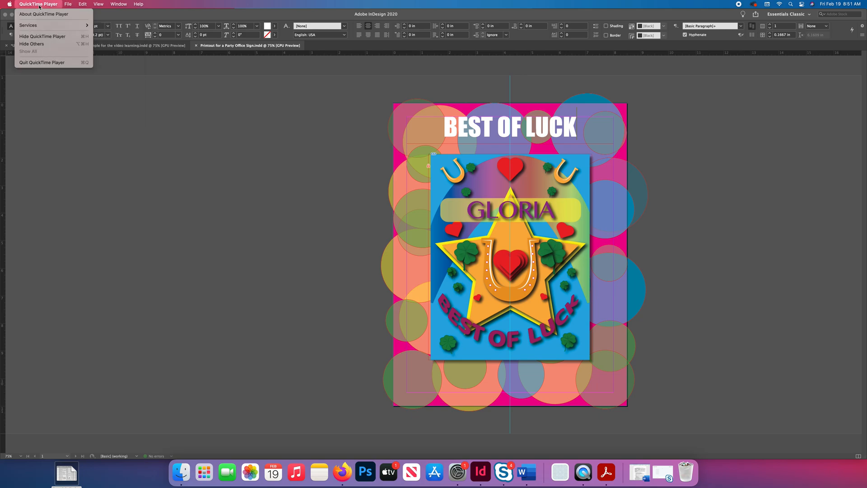
click(45, 62)
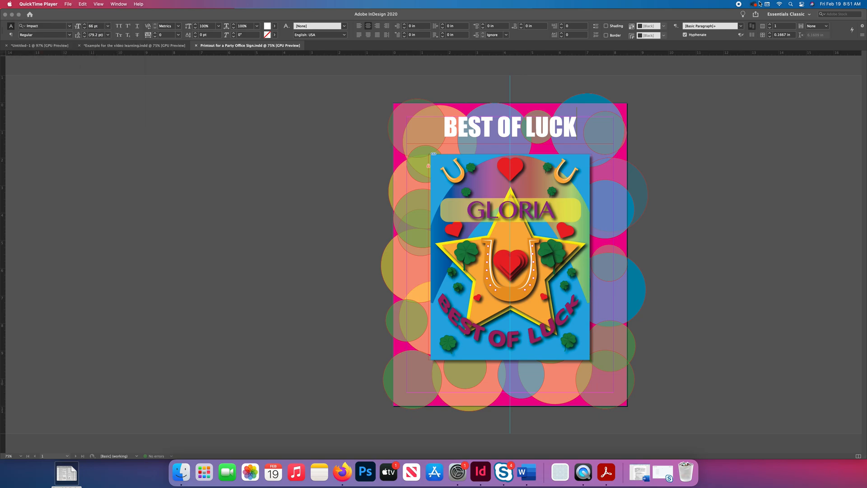